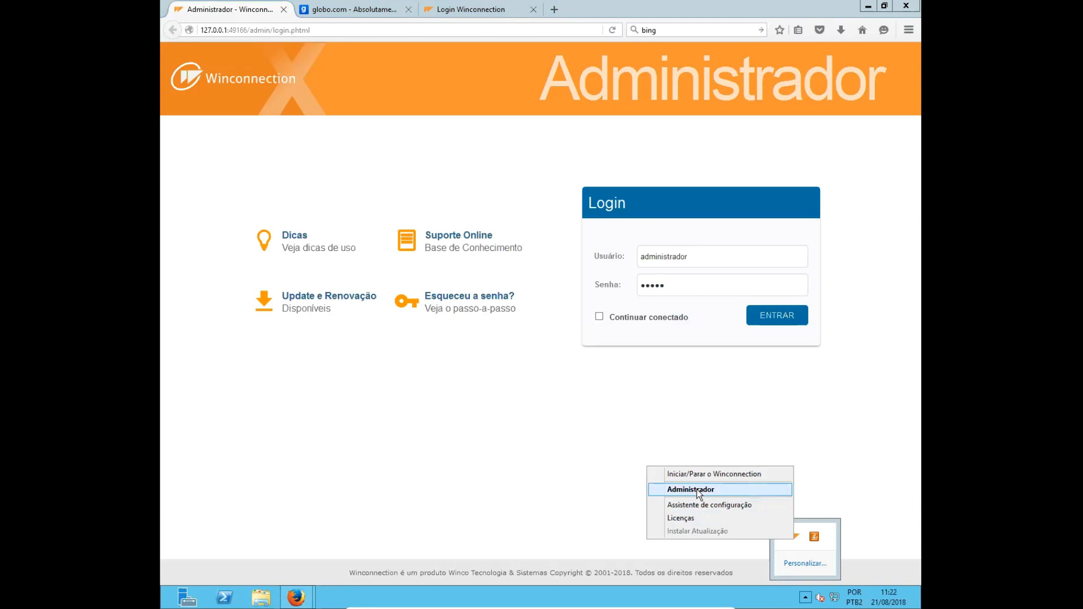
- Log in to the Winconnection administrator with the prefilled administrador account and dismiss the offer to remember the login
left_click(375, 143)
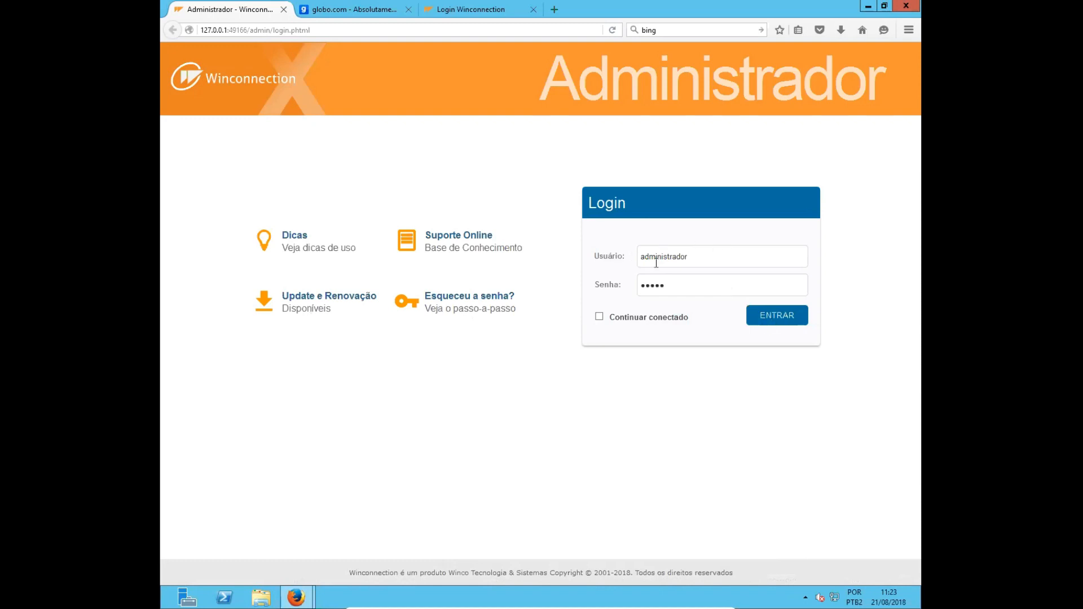
left_click_drag(704, 262, 640, 257)
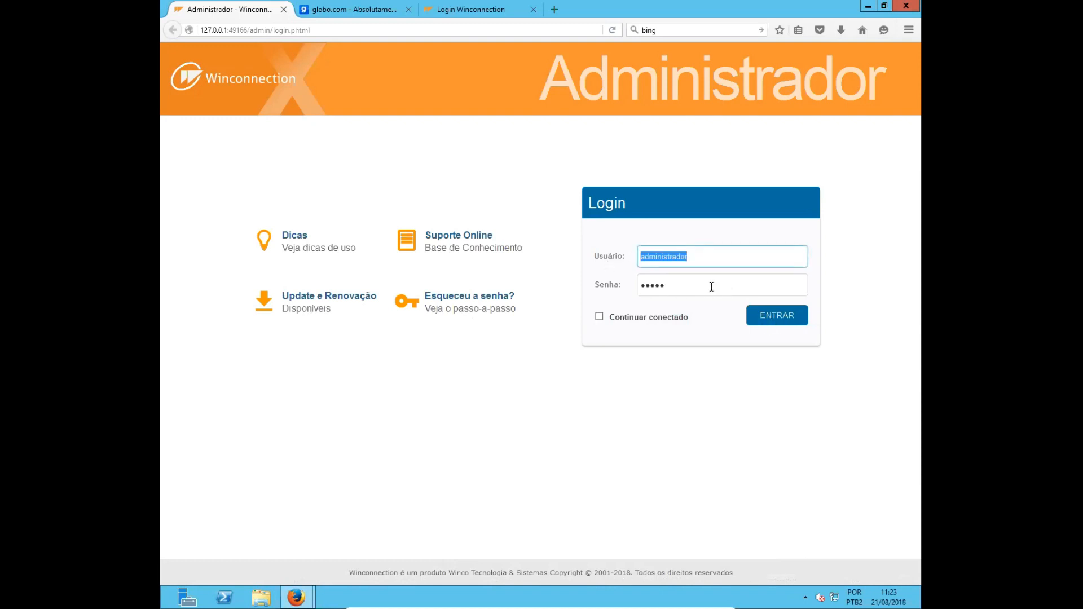
left_click(797, 320)
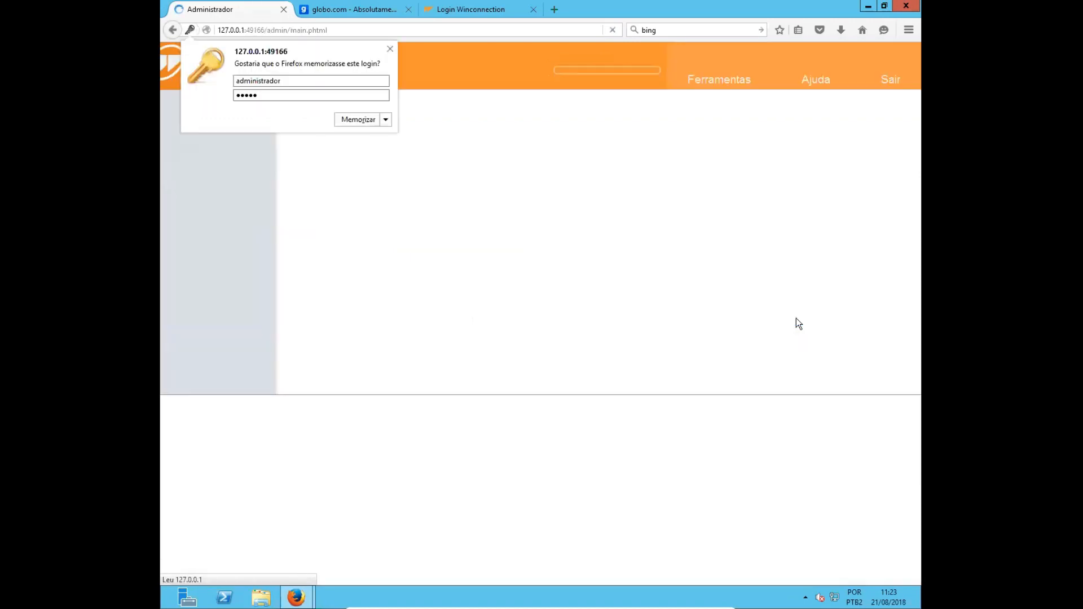
left_click(389, 49)
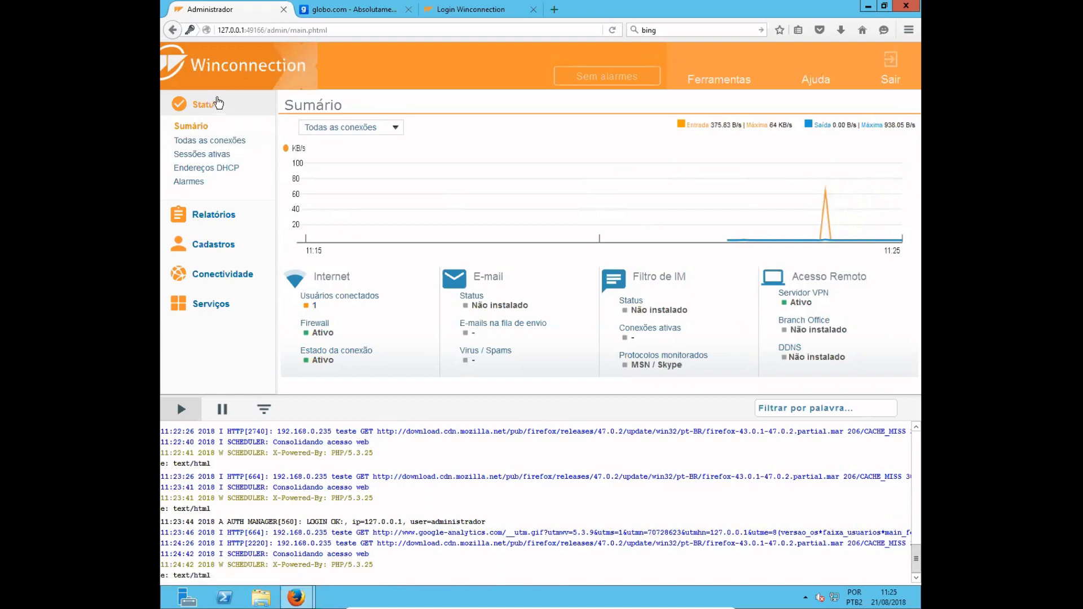
left_click(219, 103)
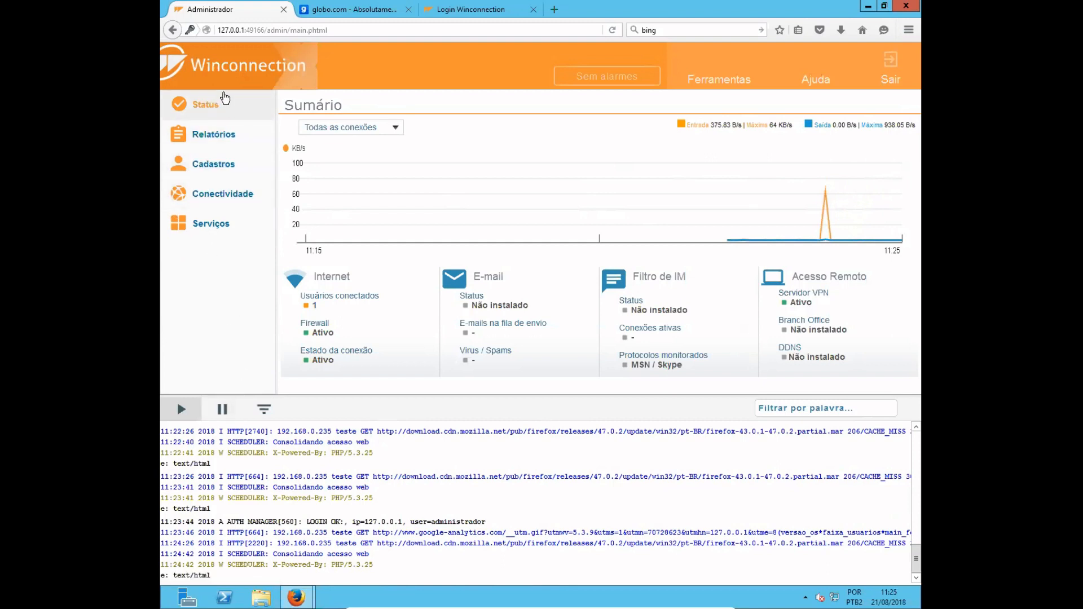
left_click(226, 105)
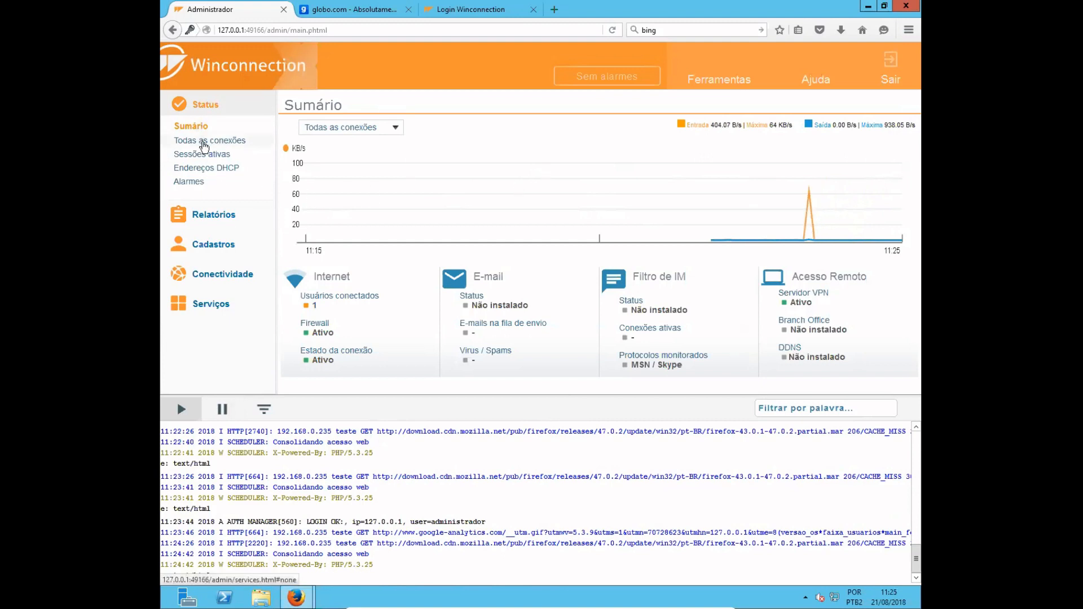
left_click(204, 142)
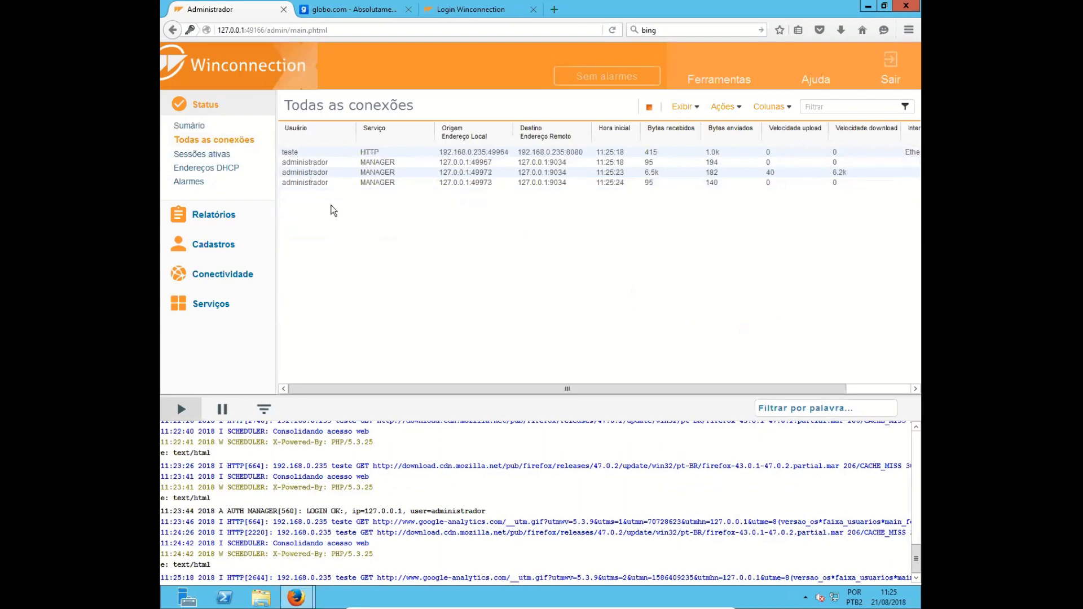
left_click(308, 154)
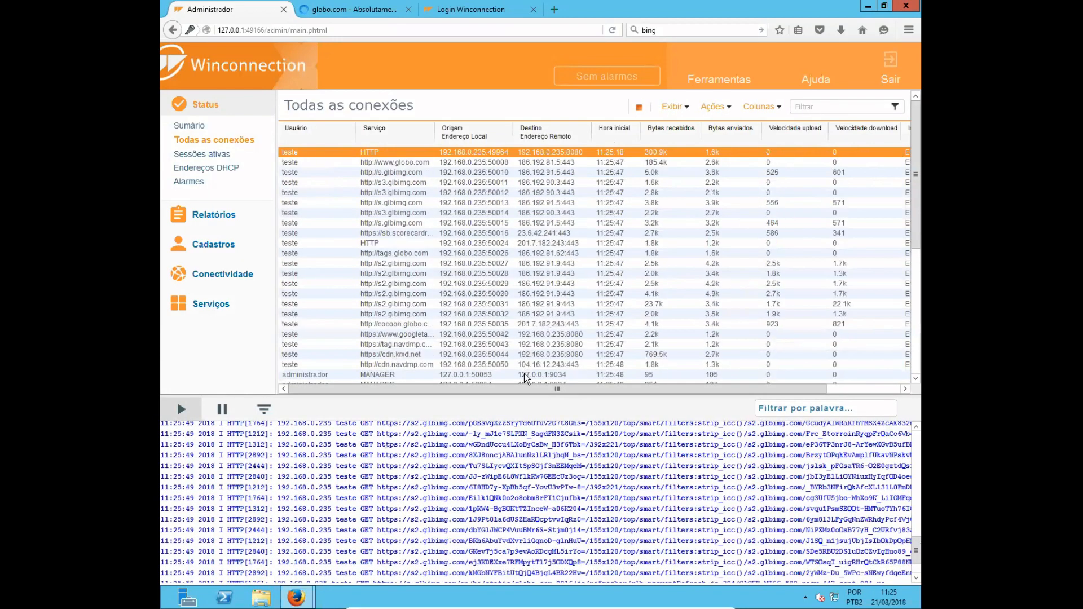
left_click_drag(546, 387, 665, 384)
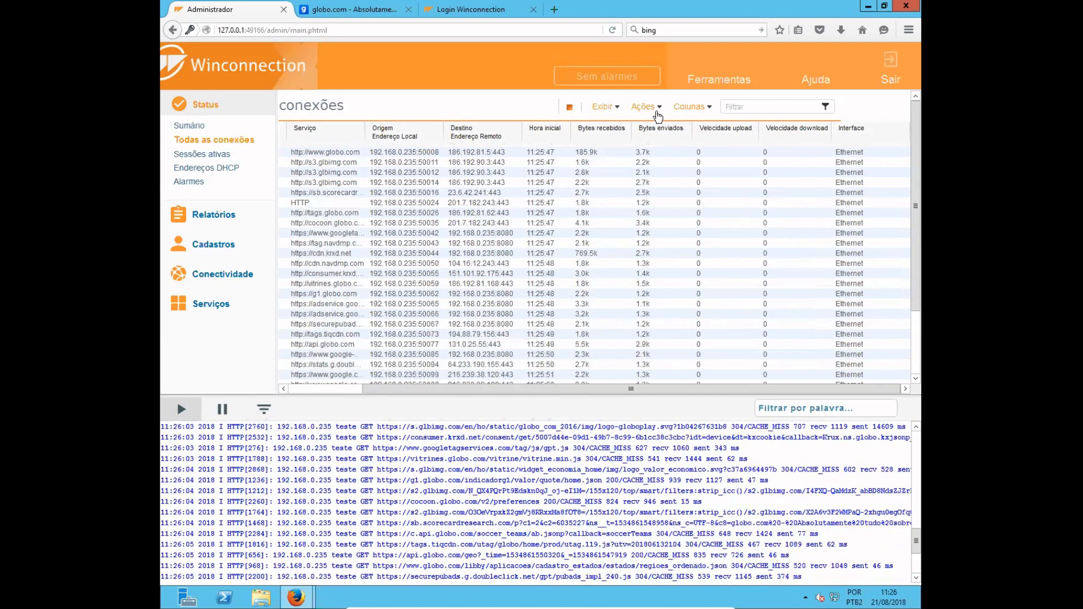
left_click(566, 155)
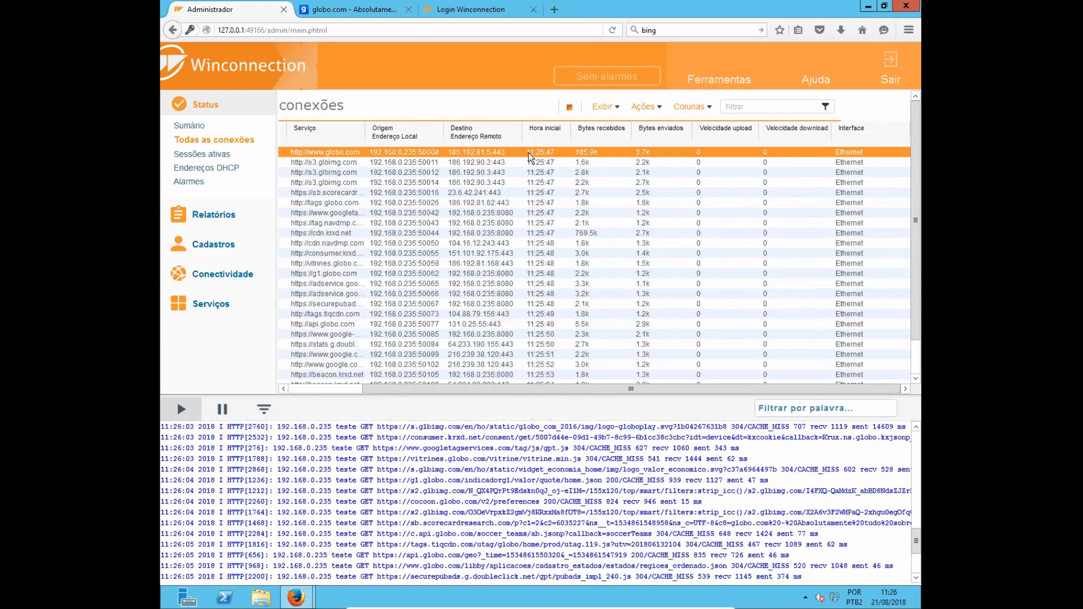
left_click(645, 108)
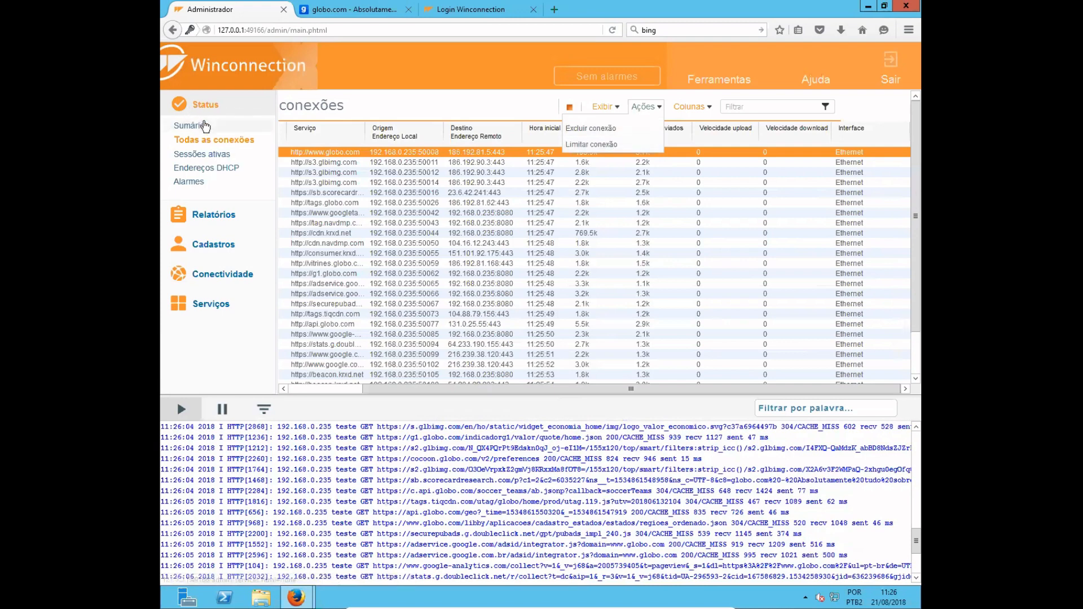
- Review Sessões ativas and Endereços DHCP, showing the actions available for user teste's session and for DHCP addresses
left_click(197, 155)
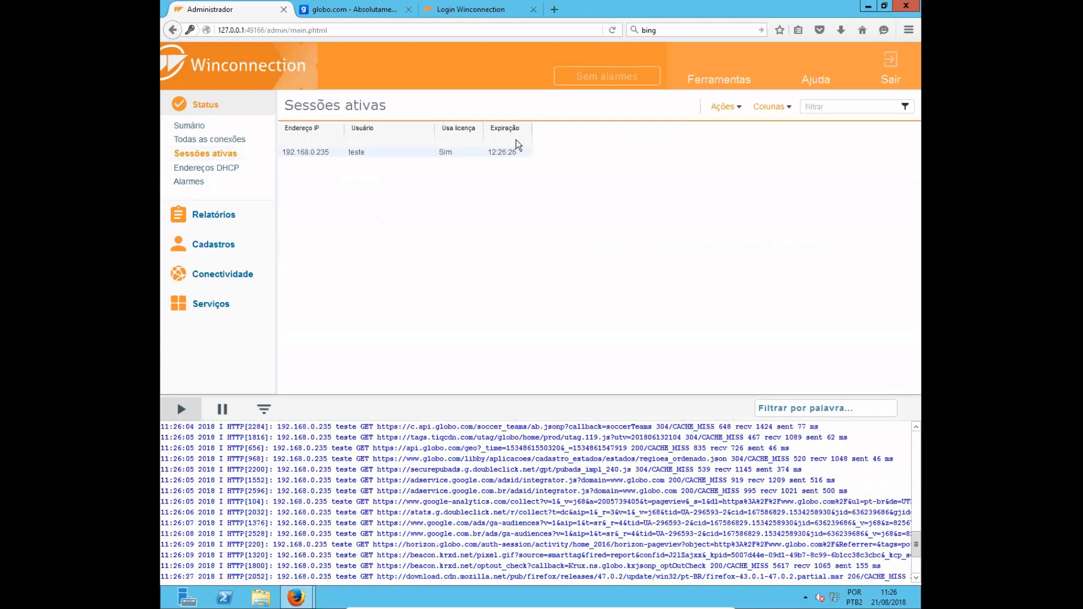
left_click(511, 153)
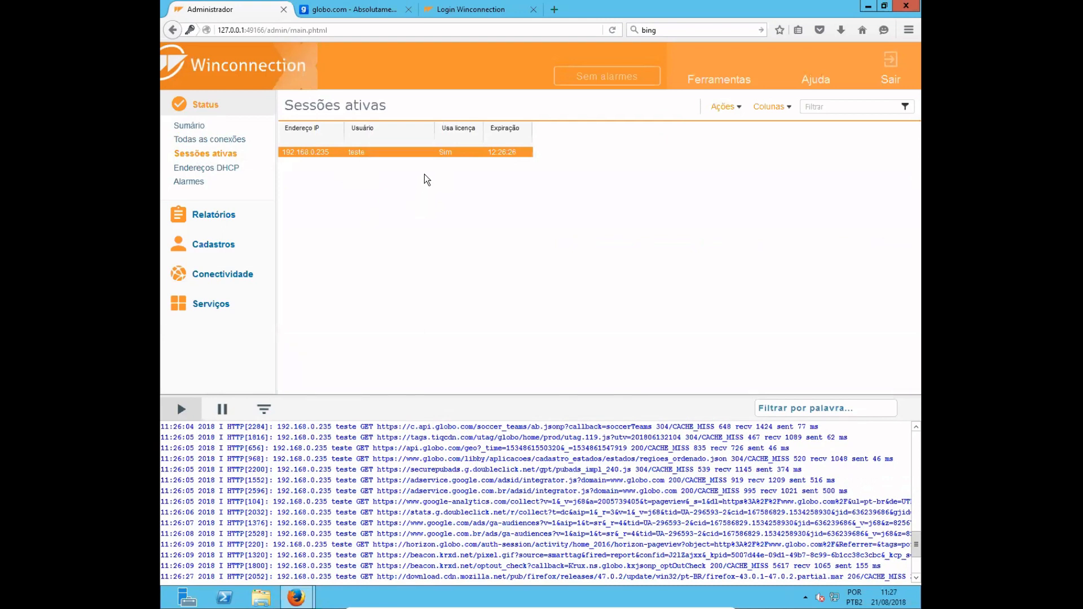
left_click(725, 107)
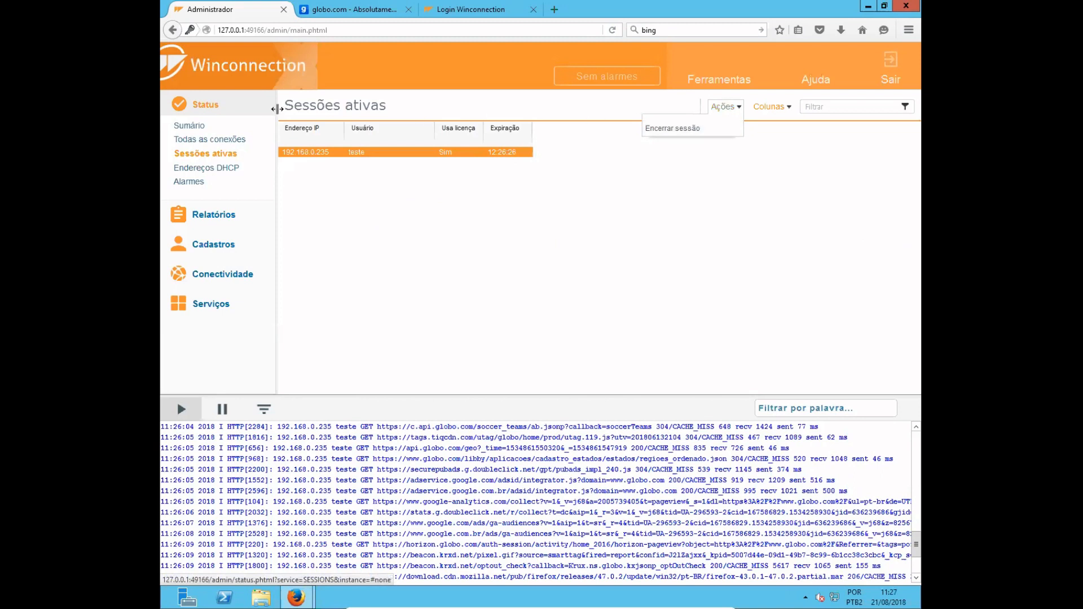
left_click(205, 169)
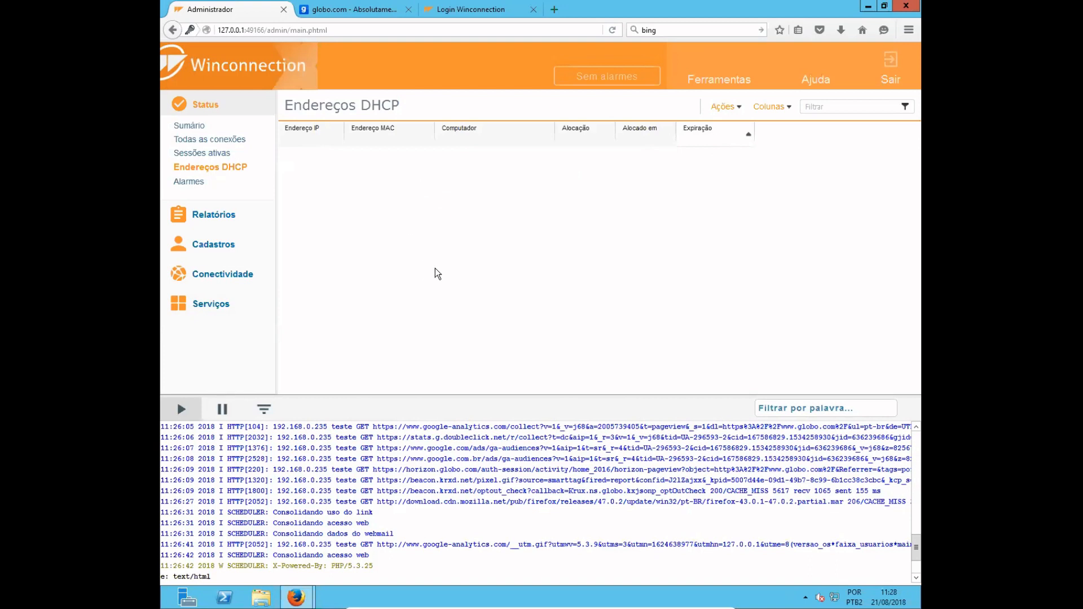
left_click(733, 108)
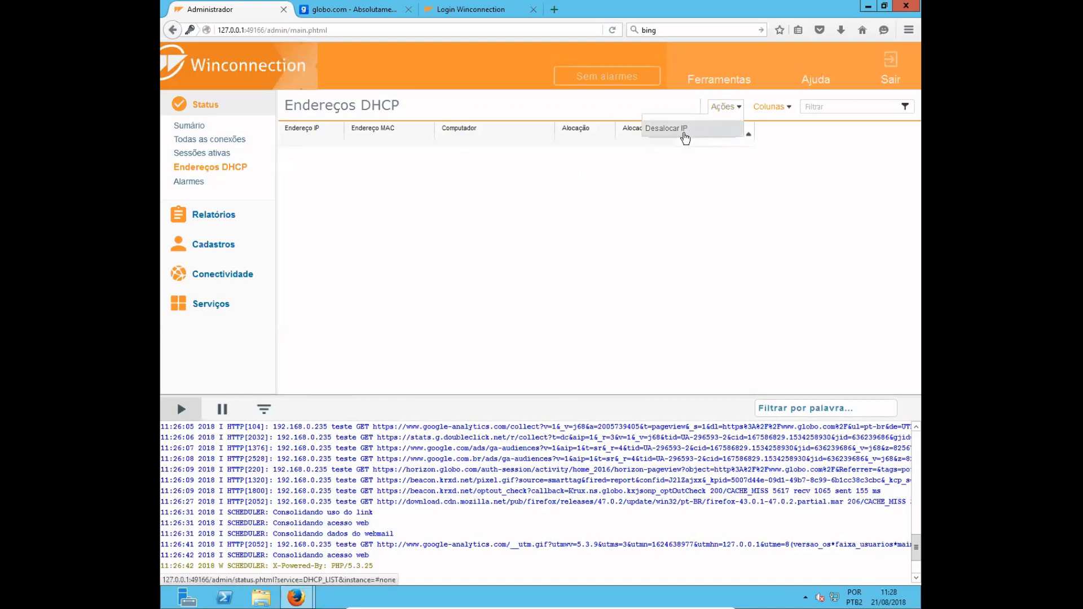
- Open Alarmes and review the Geral, Entrega and Mensagem settings of the alarm configuration
left_click(186, 189)
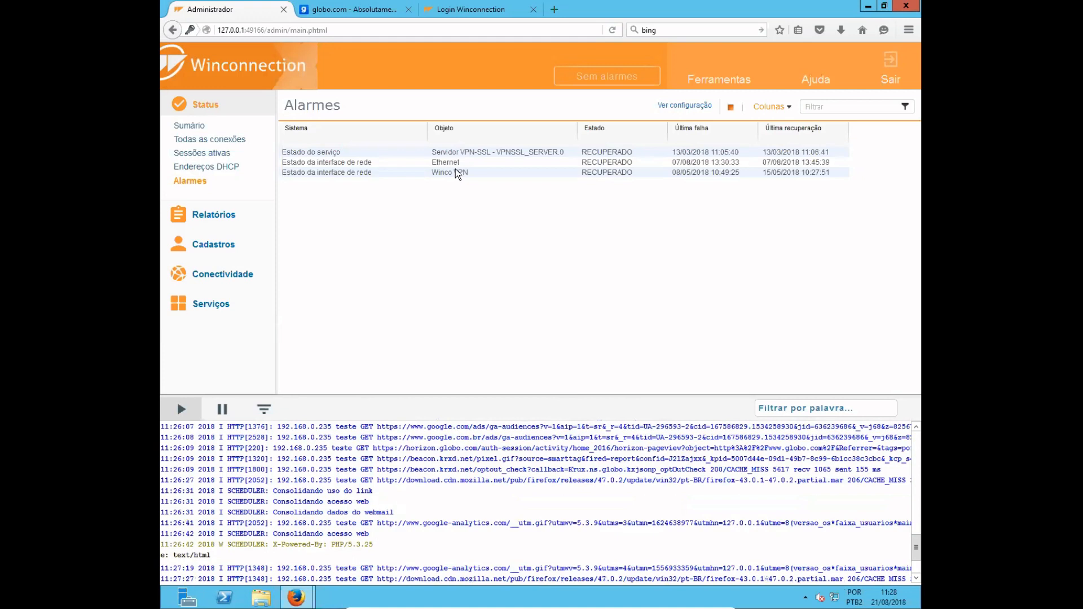
left_click(685, 108)
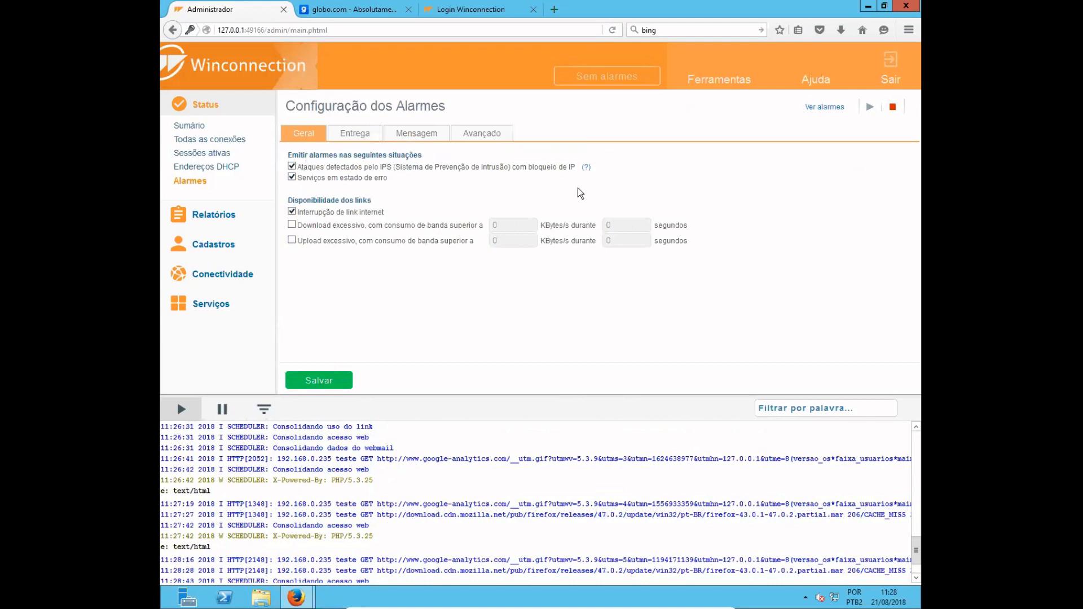
left_click(355, 134)
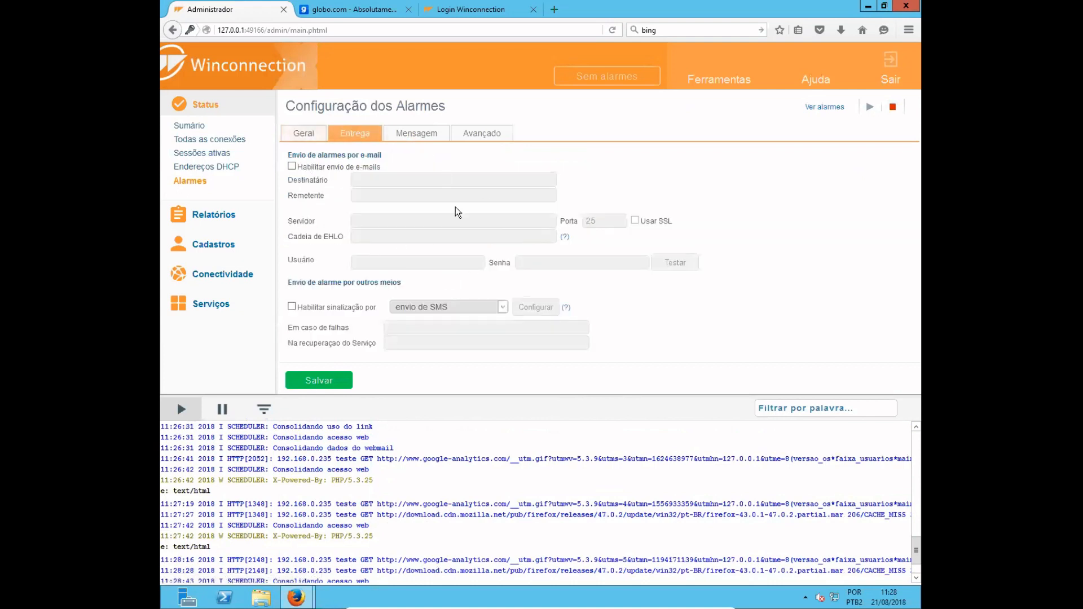
left_click(419, 138)
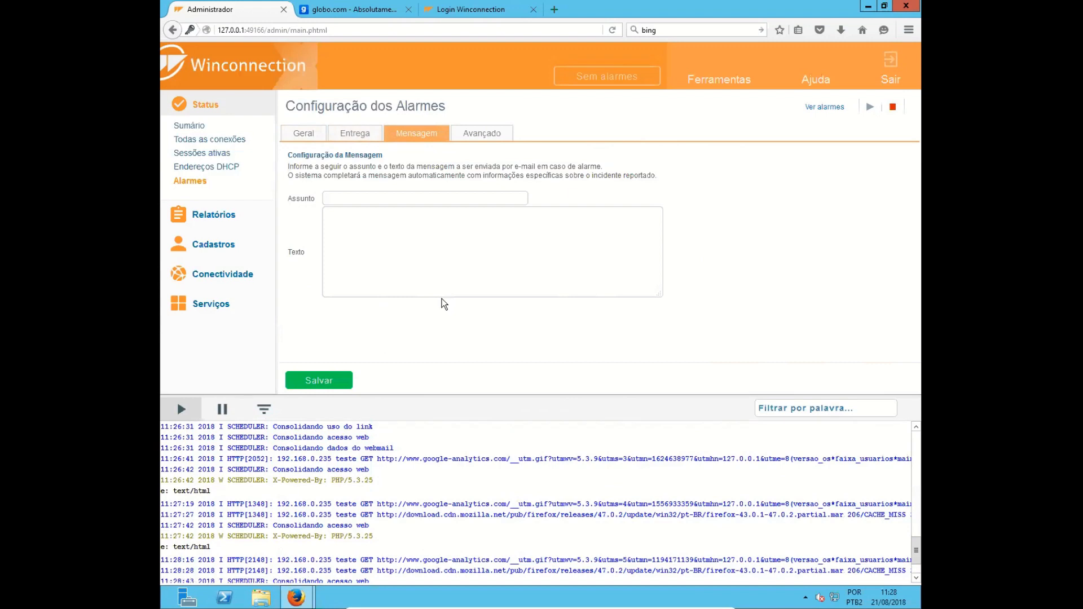
- Open the Acesso Web report under Relatórios and examine its access chart and per-user table
left_click(230, 111)
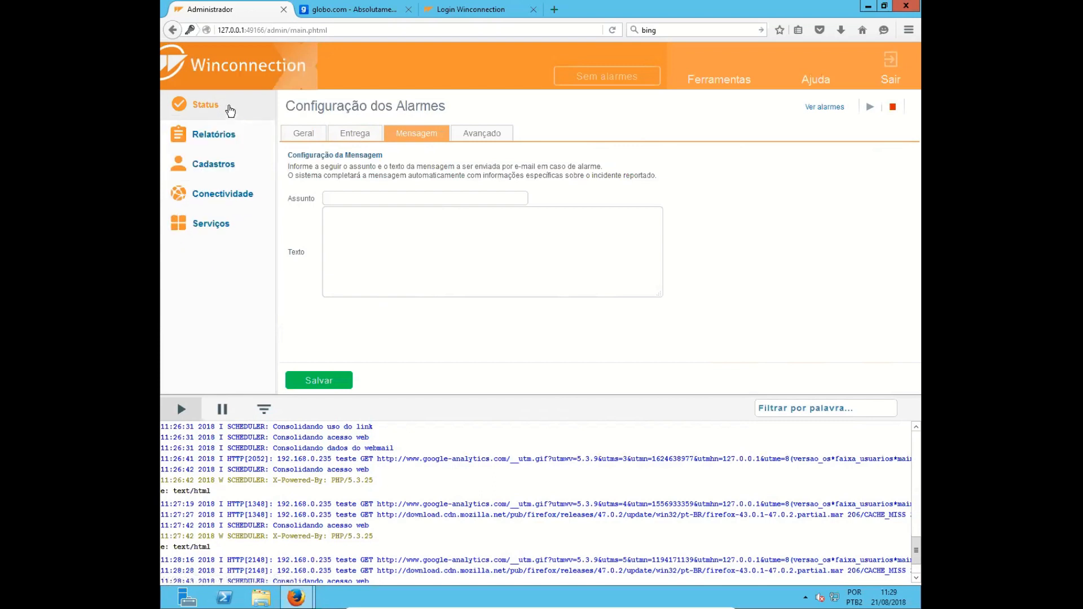
left_click(217, 137)
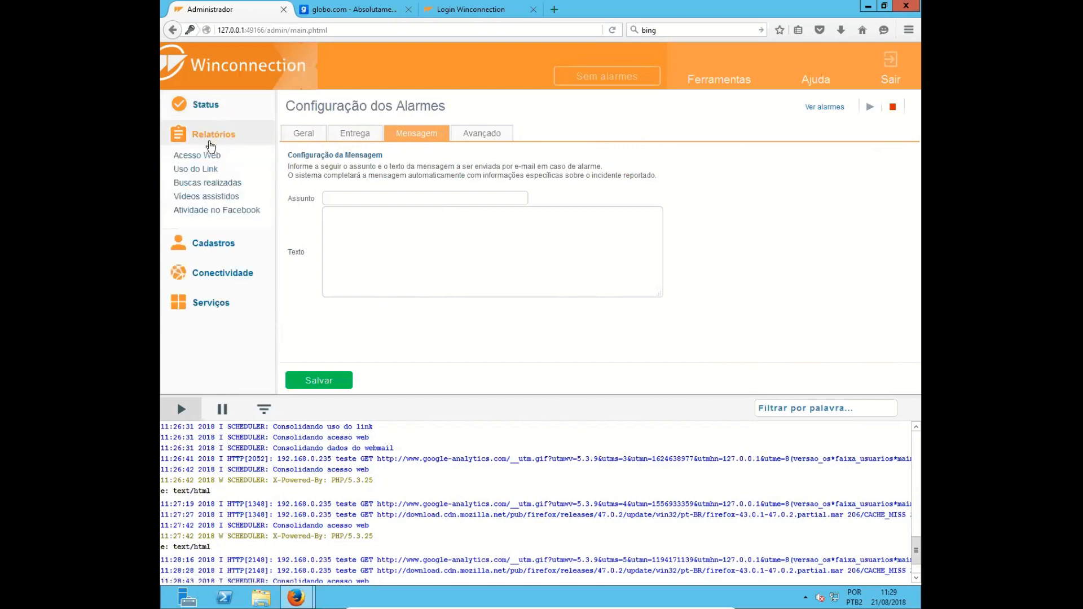
left_click(194, 159)
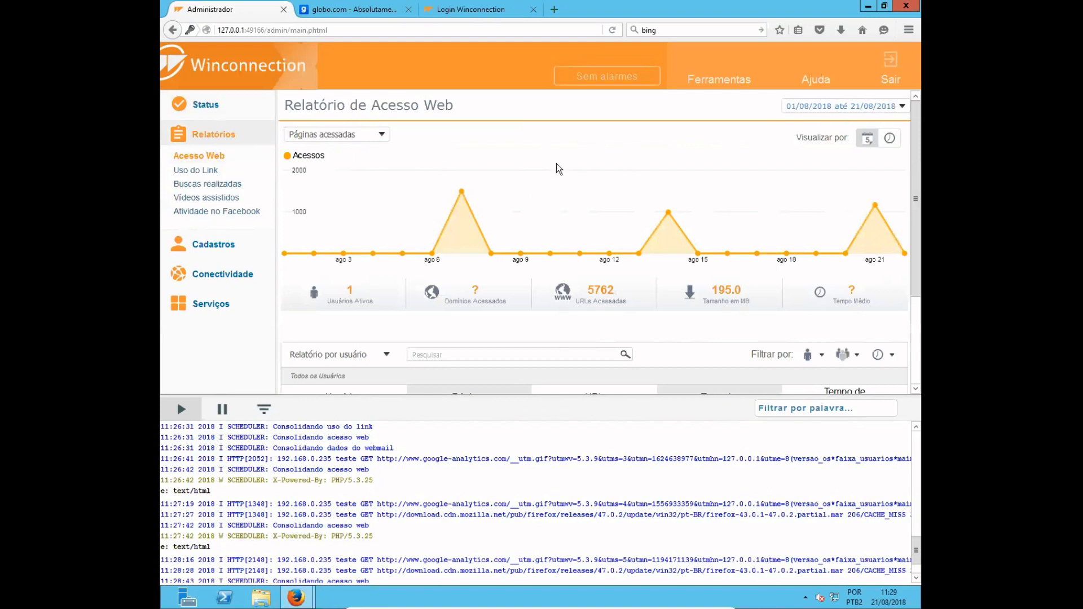
scroll(381, 180, "down", 3)
scroll(418, 161, "up", 3)
scroll(563, 244, "down", 1)
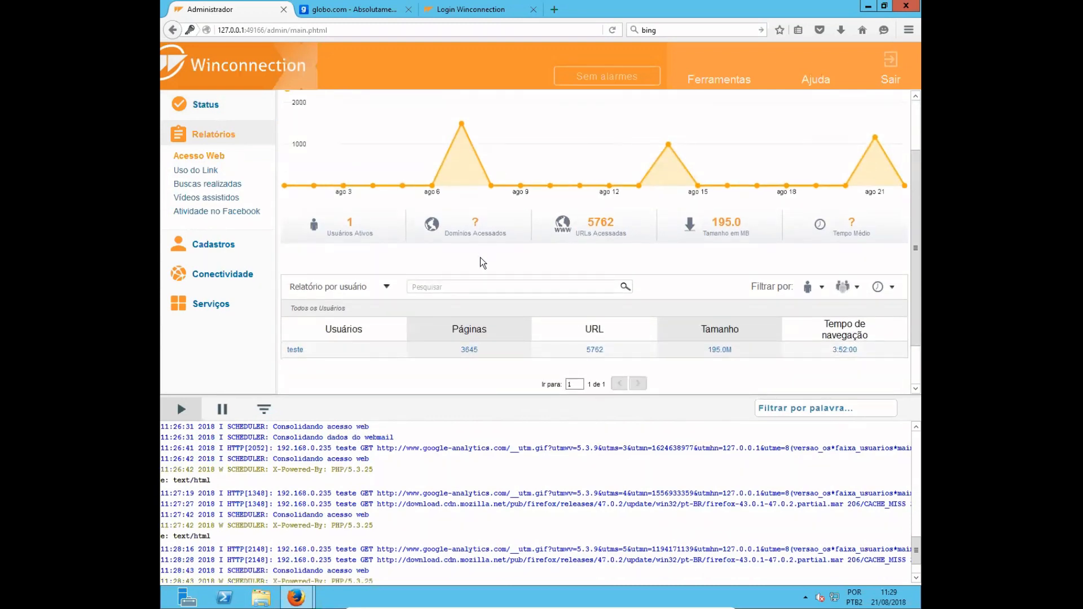
scroll(480, 262, "down", 1)
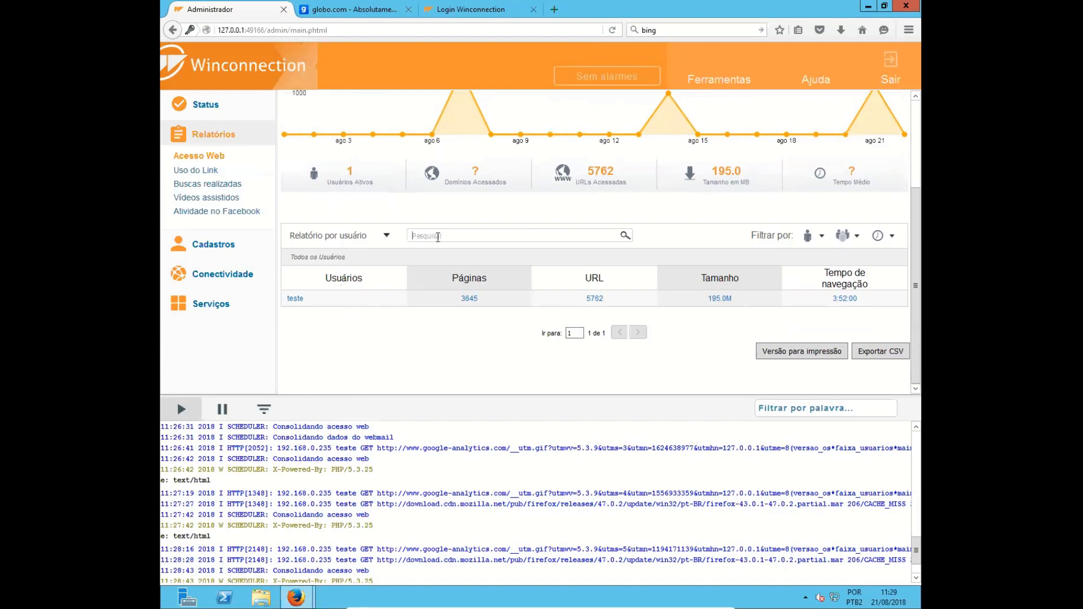
- Examine the user, group and hour filter options of the web access report without applying any
left_click(823, 239)
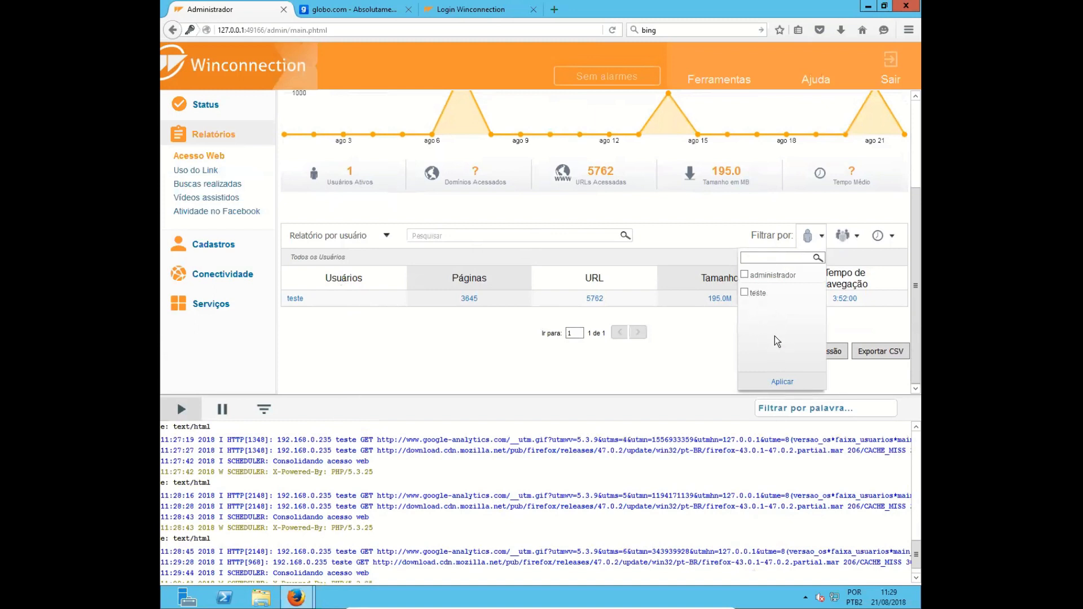
left_click(857, 236)
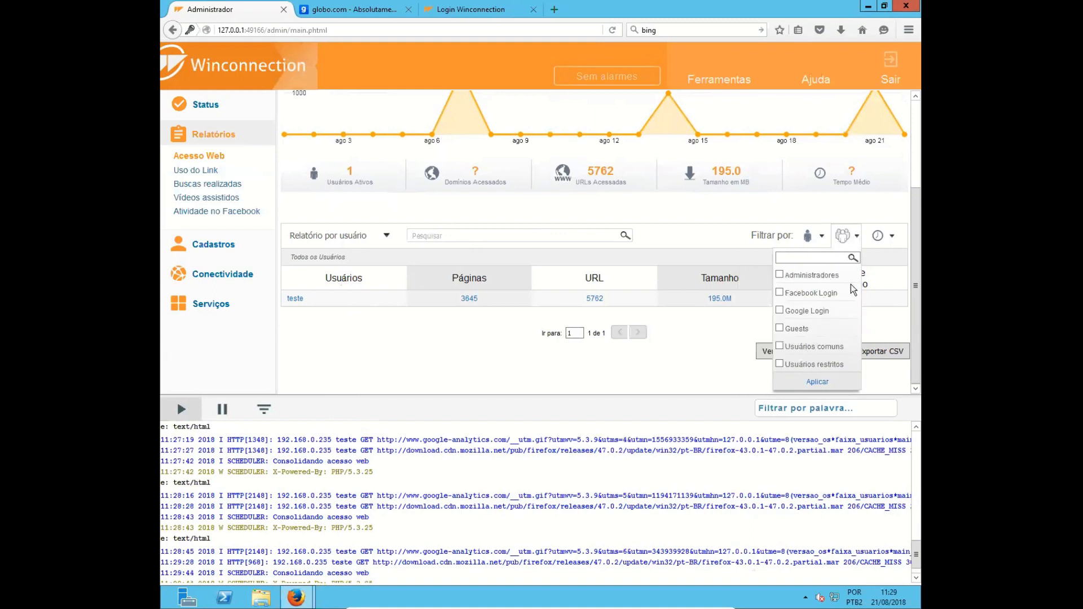
left_click(892, 237)
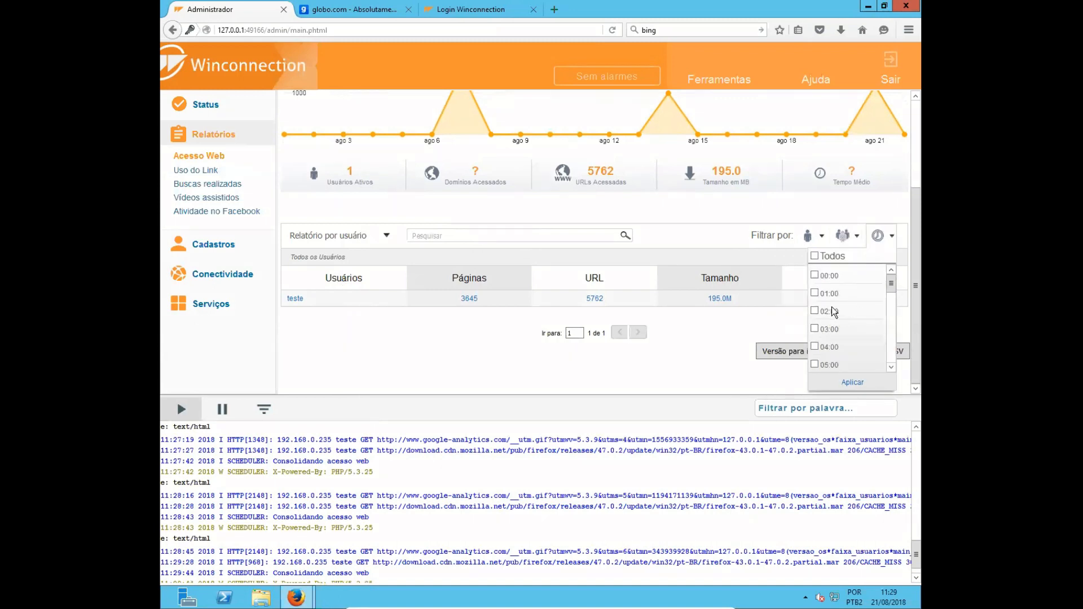
scroll(834, 312, "down", 3)
left_click(438, 252)
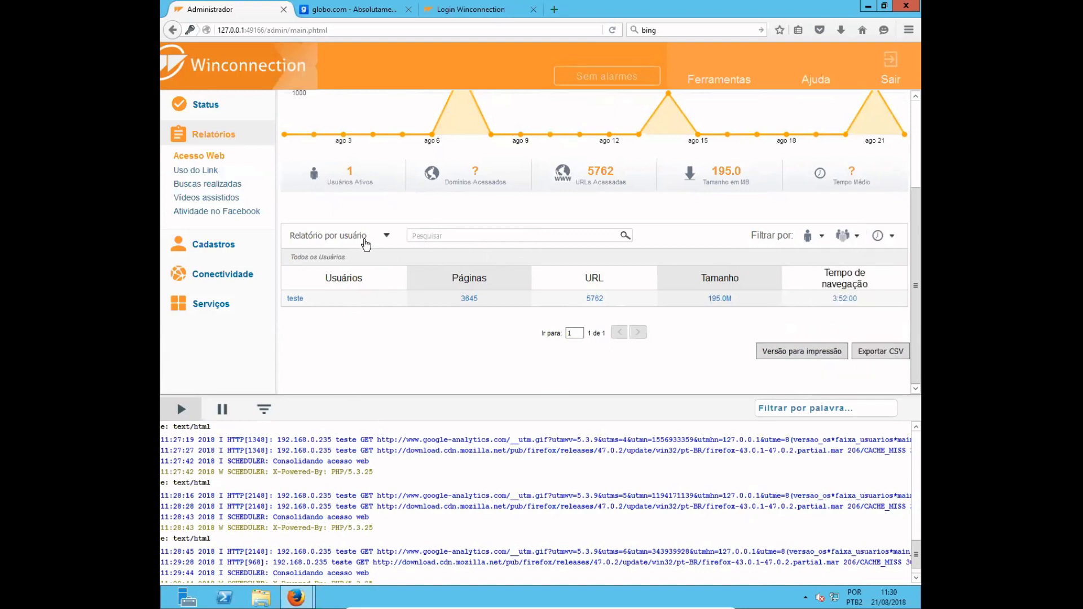
- View the domains accessed by user teste, inspect the requests in the google.com access log, and return to the report
left_click(296, 300)
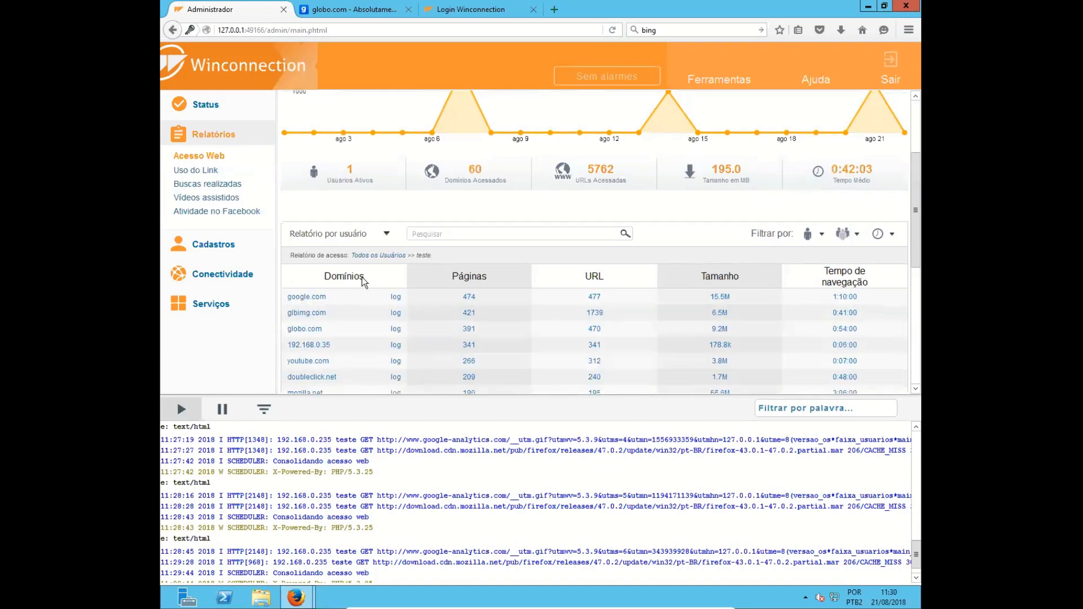
scroll(361, 276, "down", 2)
scroll(364, 282, "down", 2)
scroll(363, 283, "up", 3)
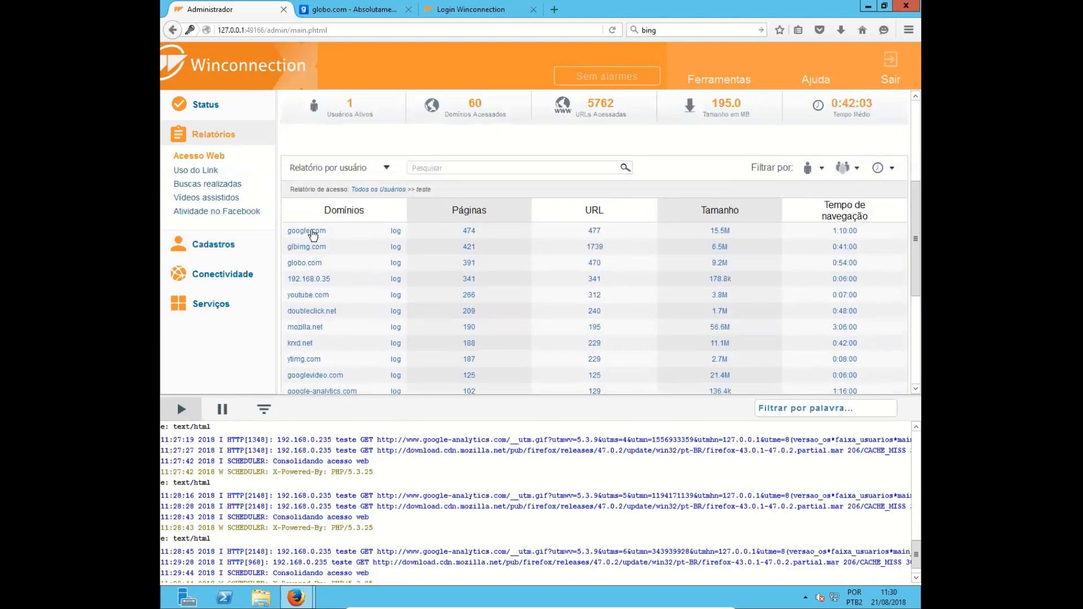
left_click(397, 232)
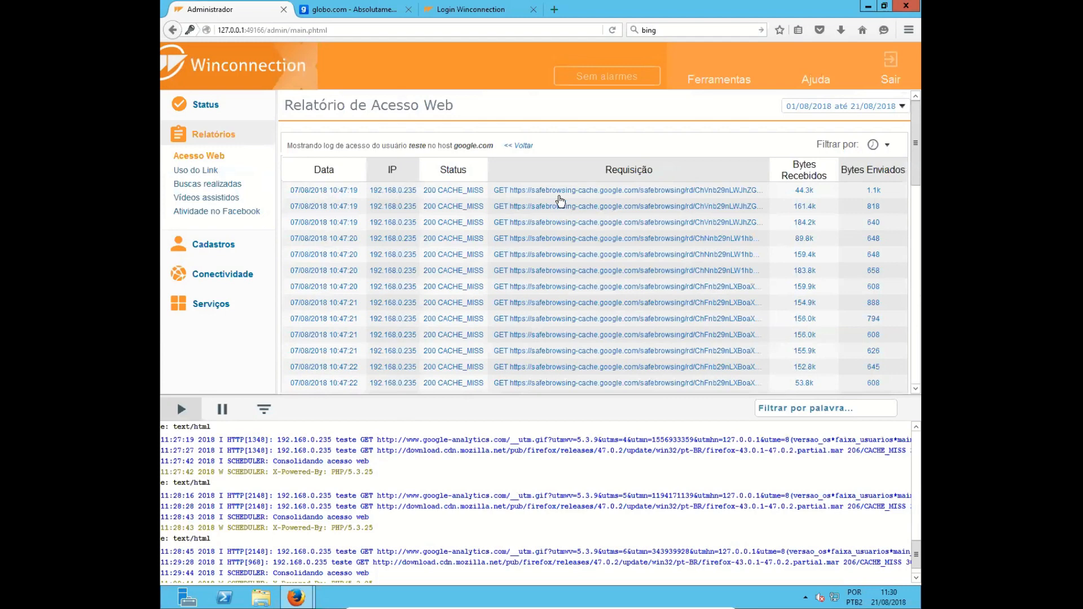
left_click_drag(494, 193, 759, 192)
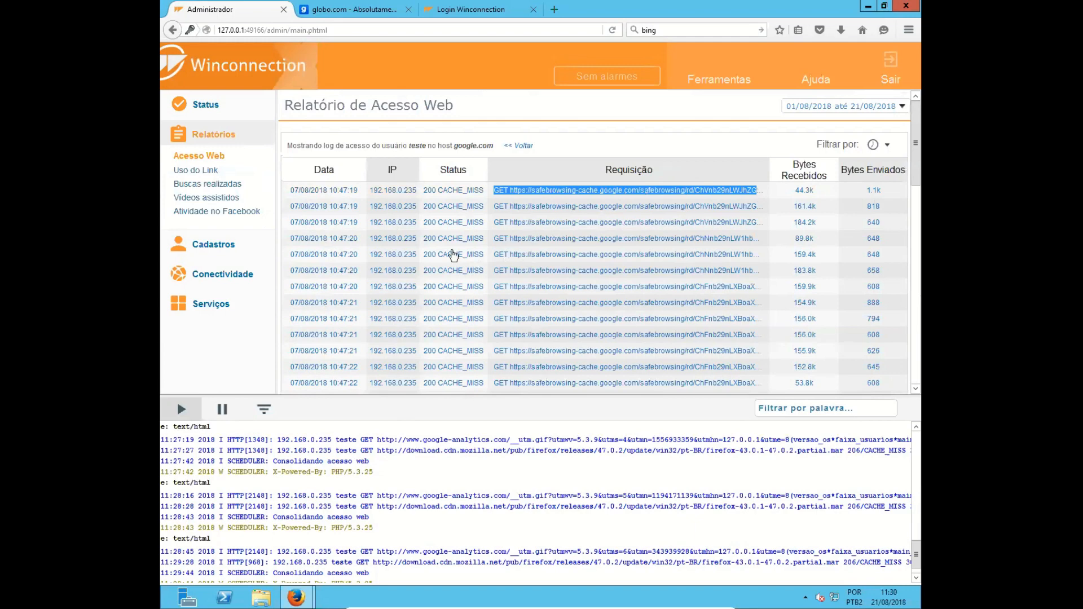
left_click(519, 146)
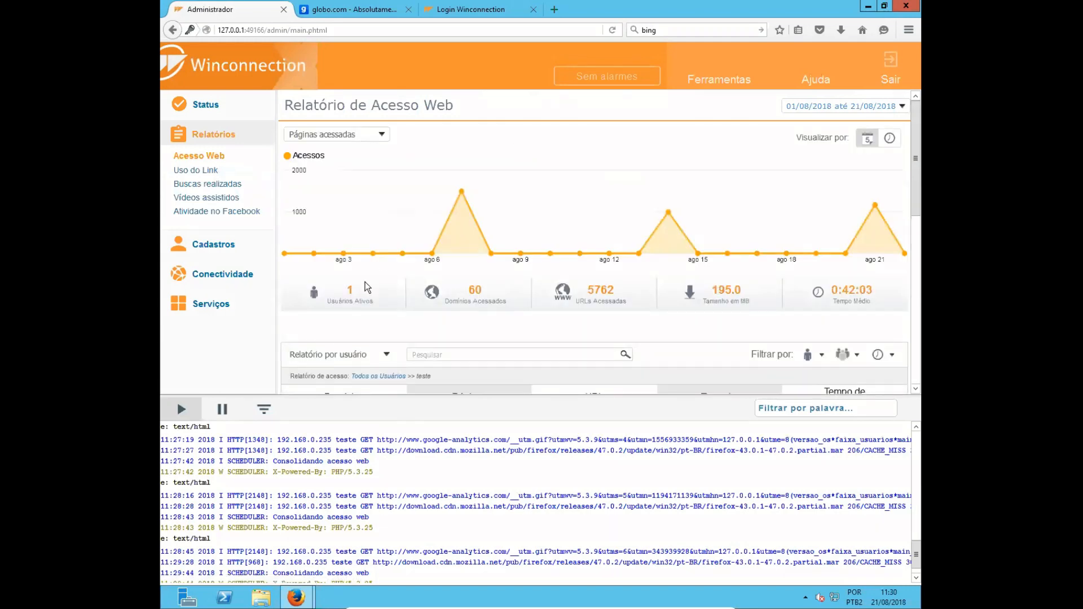
- Switch the web access report to Relatório por domínio and view the users who accessed globo.com
scroll(360, 310, "down", 3)
left_click(376, 223)
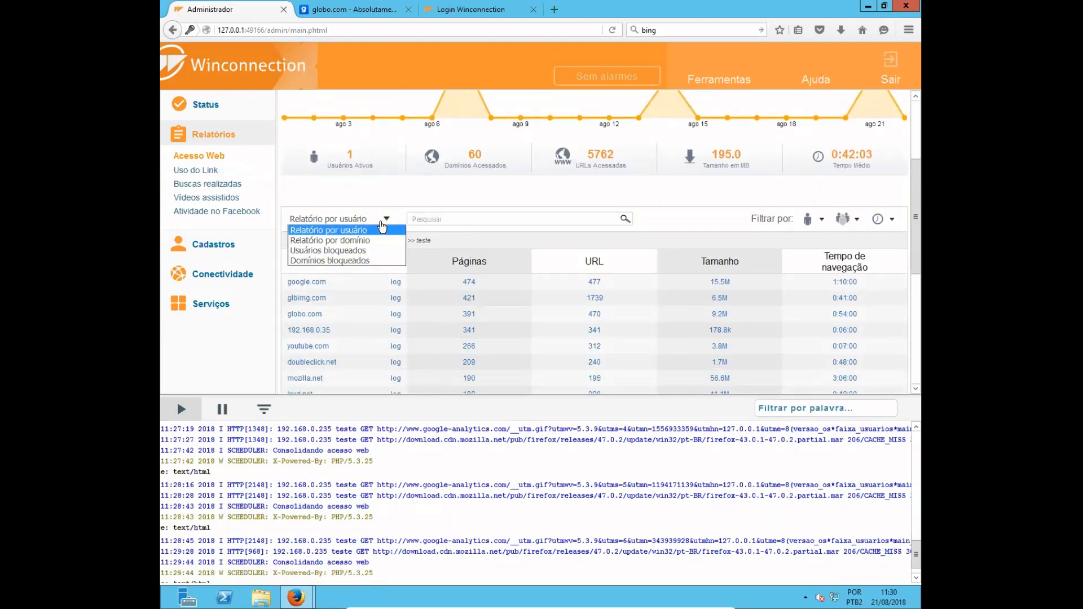
left_click(331, 236)
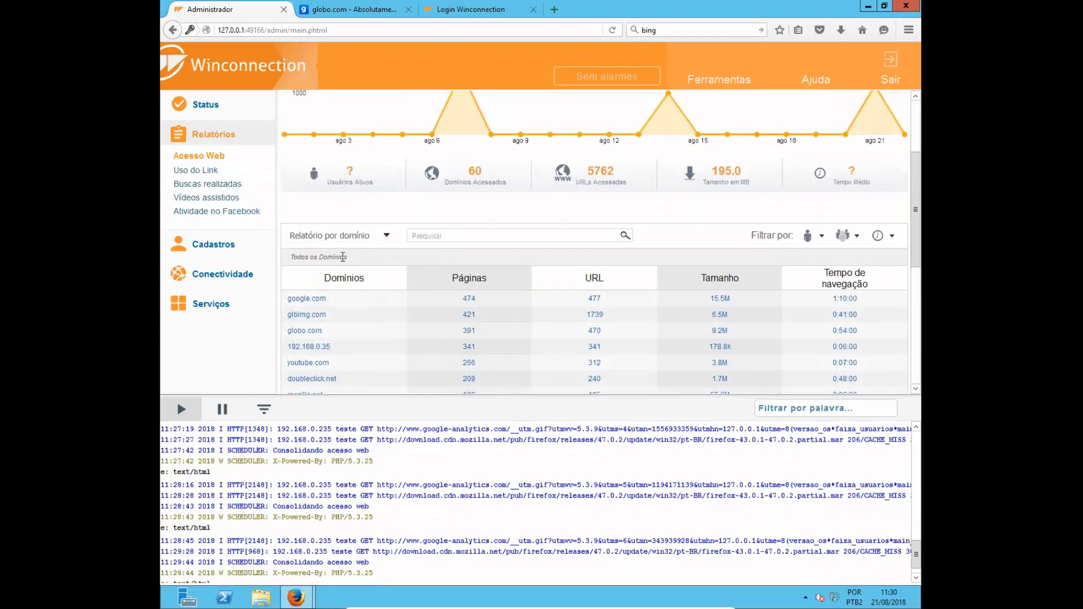
scroll(344, 280, "down", 3)
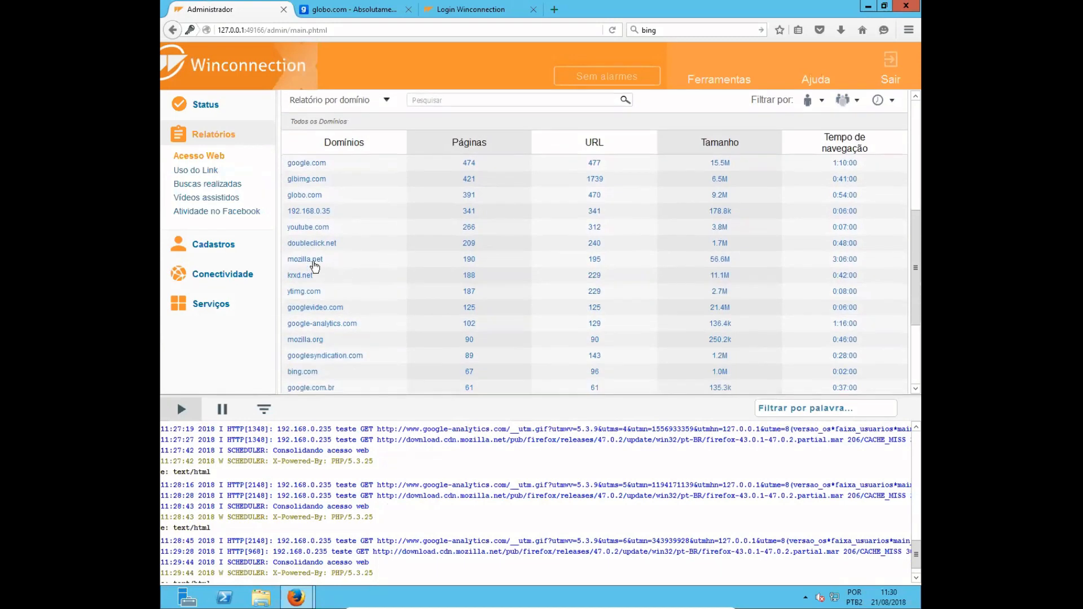
left_click(314, 196)
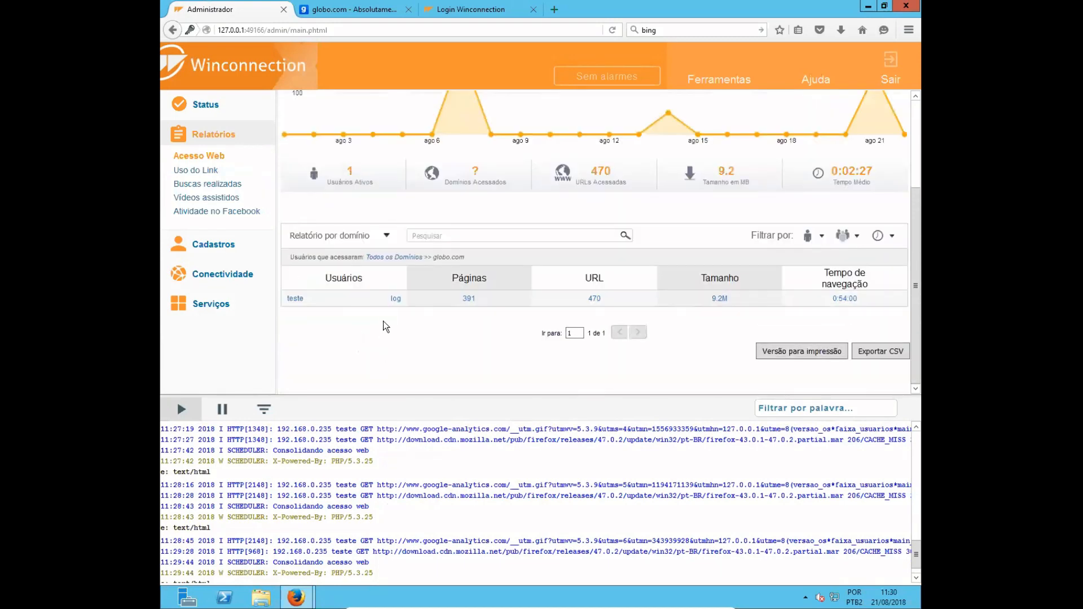
- Inspect the requests in user teste's globo.com access log and return to the report
left_click(409, 300)
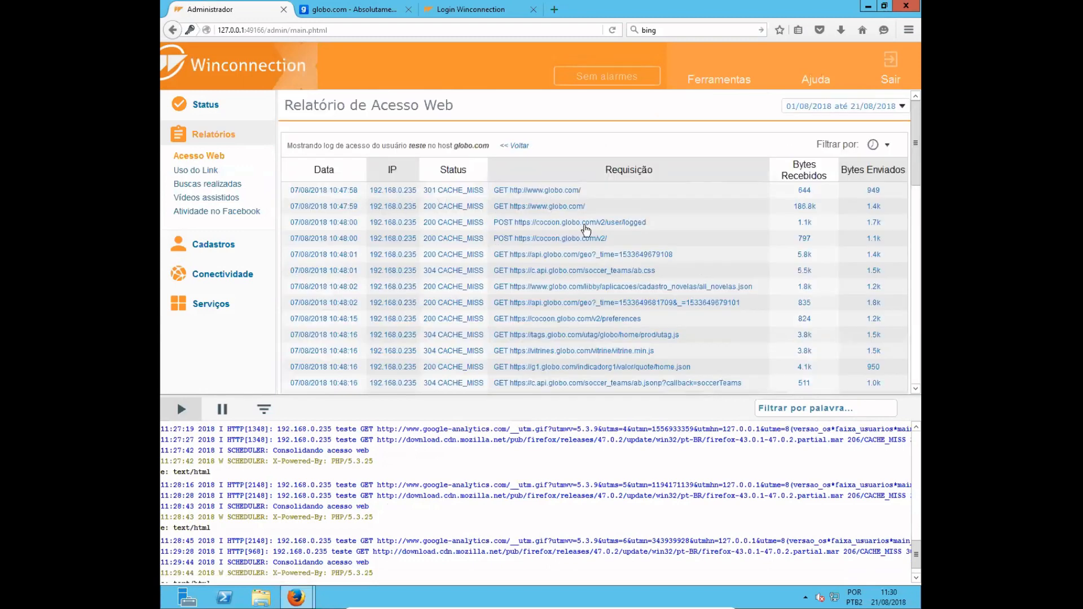
scroll(589, 336, "down", 3)
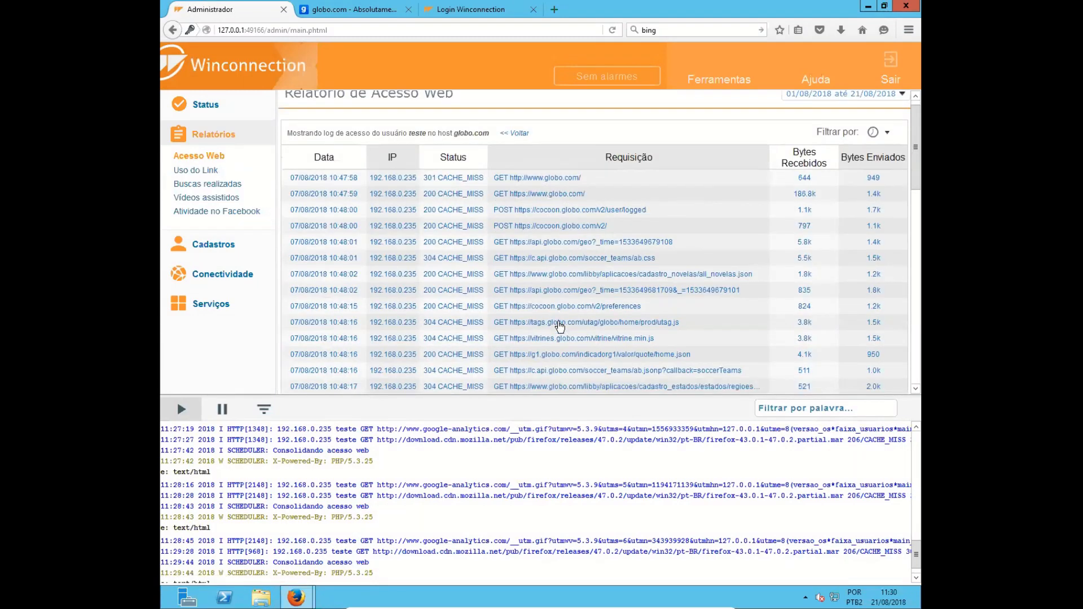
scroll(361, 226, "up", 5)
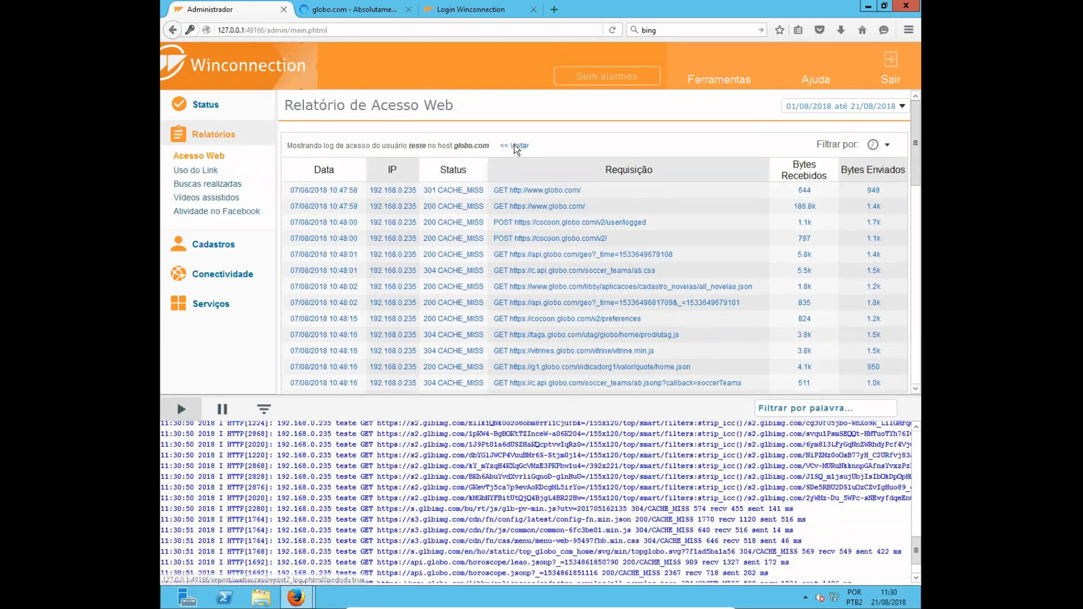
left_click(514, 145)
- Switch to the Usuários bloqueados report, inspect user teste's blocked requests for globo.com in the log, and return to the report
scroll(366, 307, "down", 2)
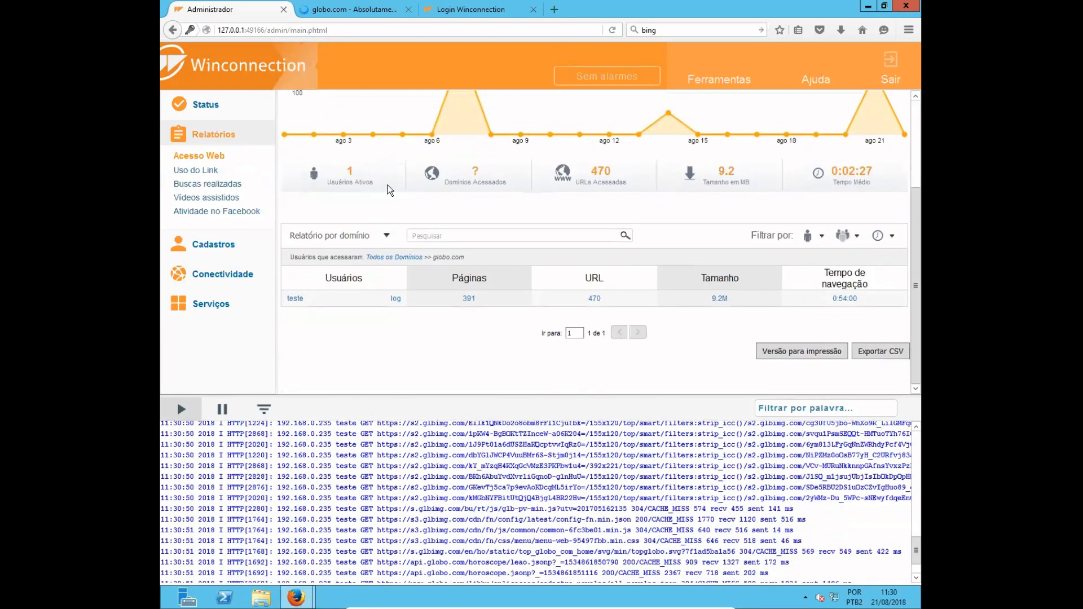
left_click(387, 234)
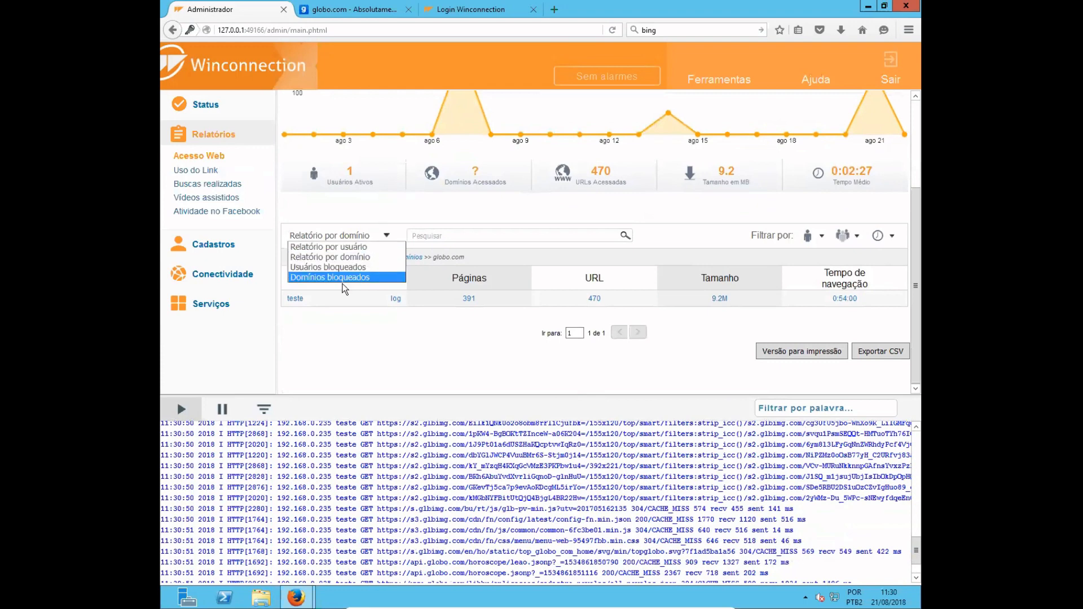
left_click(348, 268)
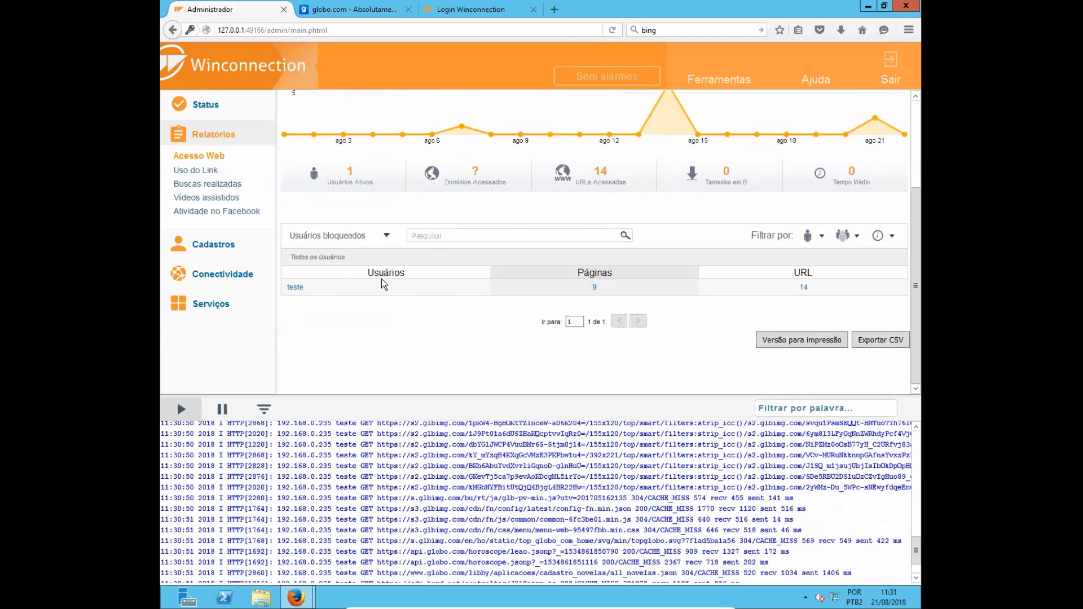
left_click(294, 289)
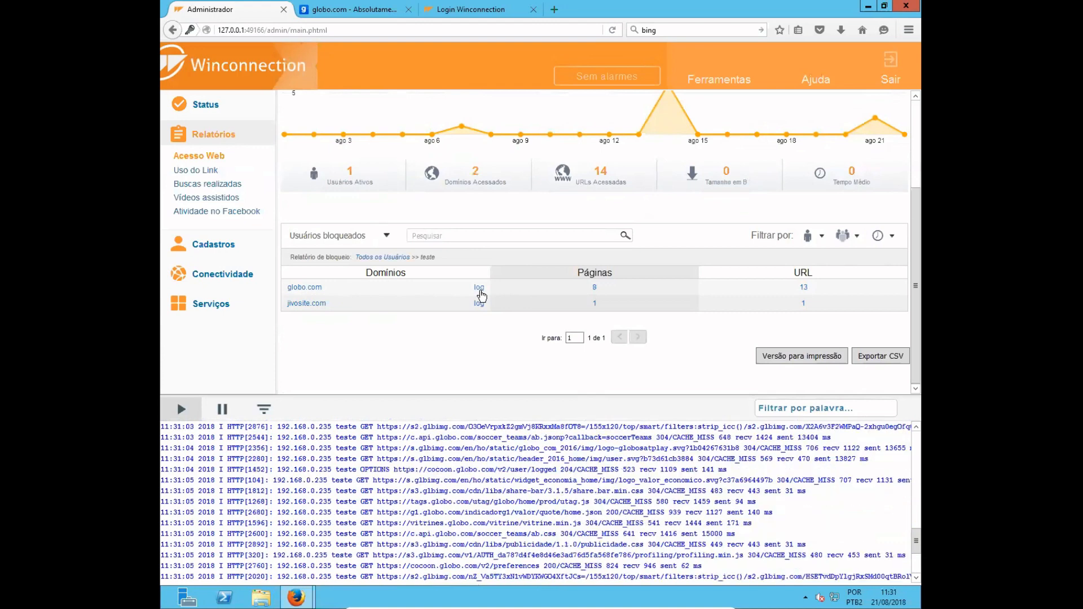
left_click(480, 289)
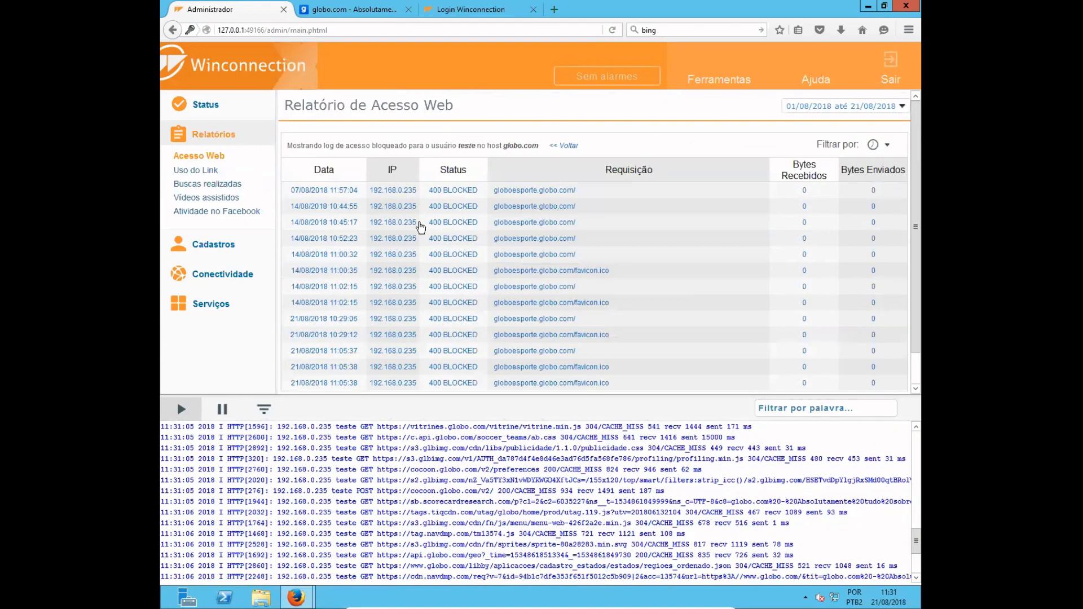
double_click(445, 194)
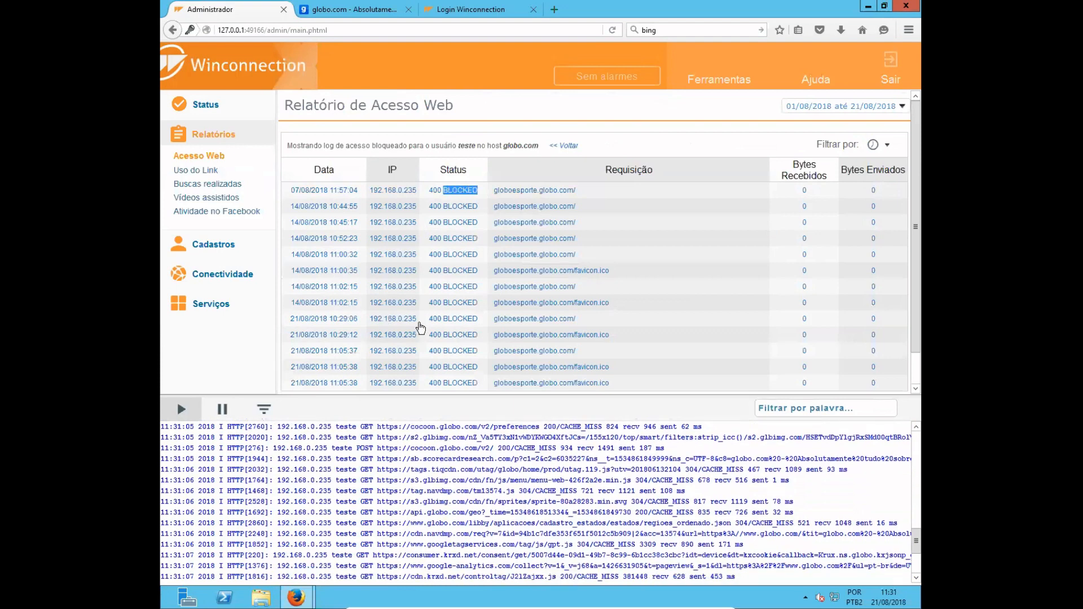
left_click(571, 145)
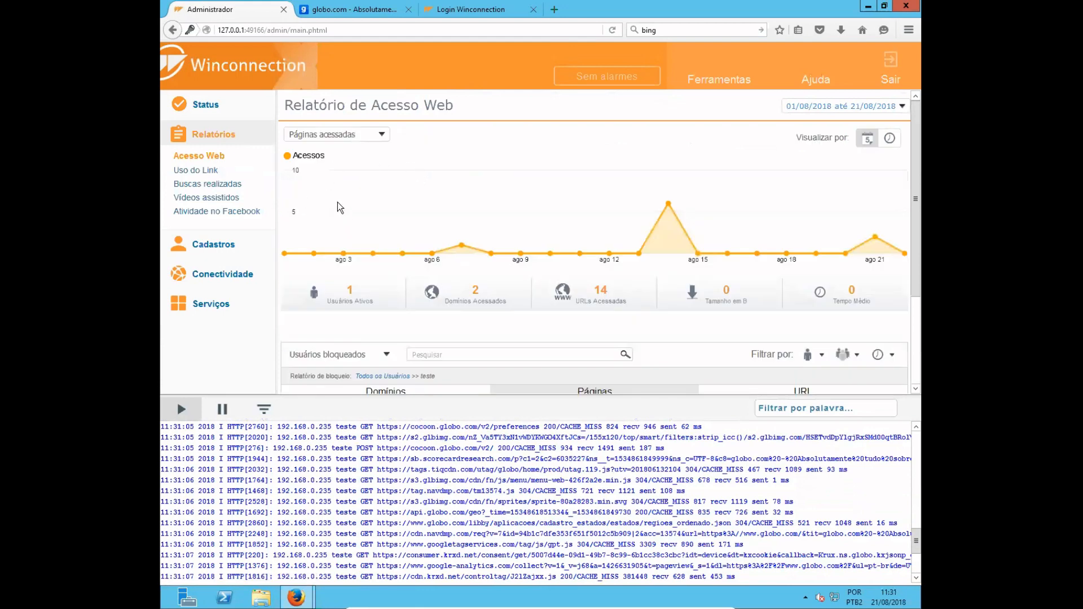
- Generate the Uso do Link report for 00:00 to 11:00 with both flows and examine its inbound and outbound traffic
left_click(211, 171)
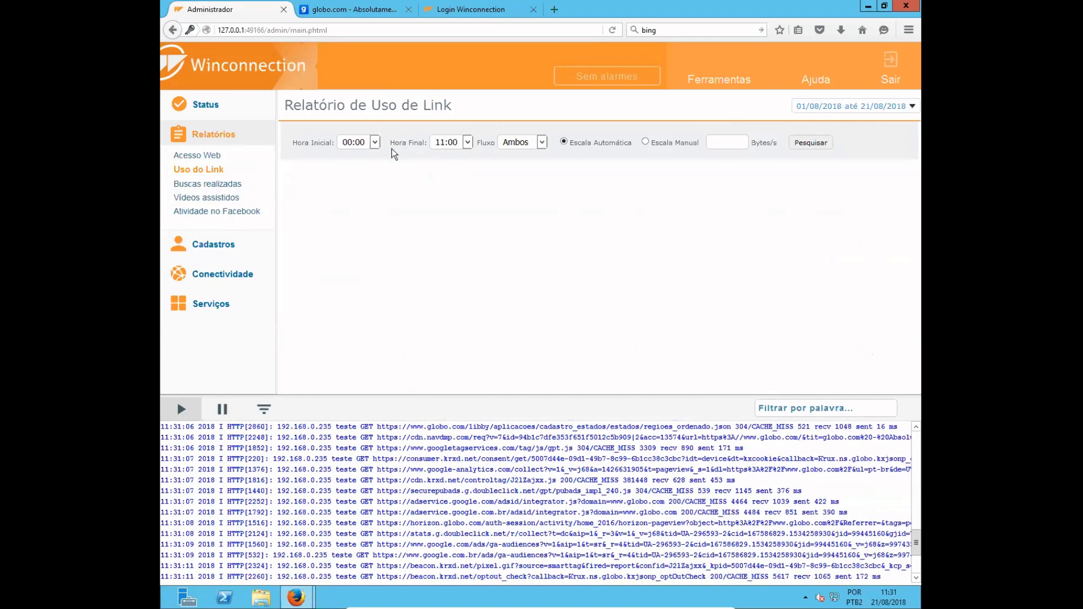
left_click(830, 143)
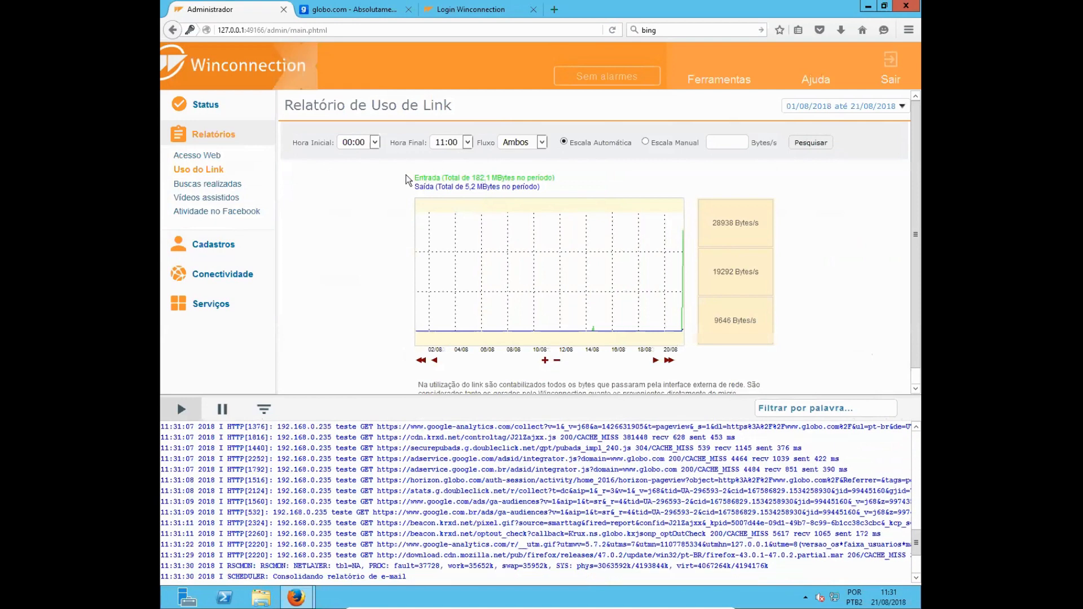
mouse_move(415, 178)
left_mouse_down()
mouse_move(557, 181)
mouse_move(401, 188)
left_mouse_up()
left_click(576, 192)
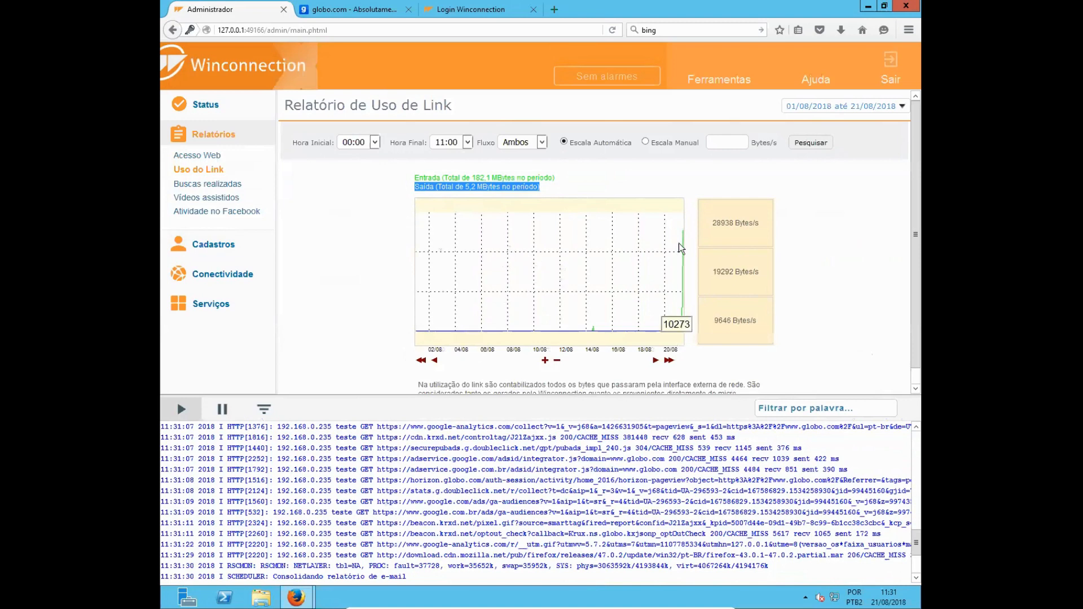
mouse_move(528, 223)
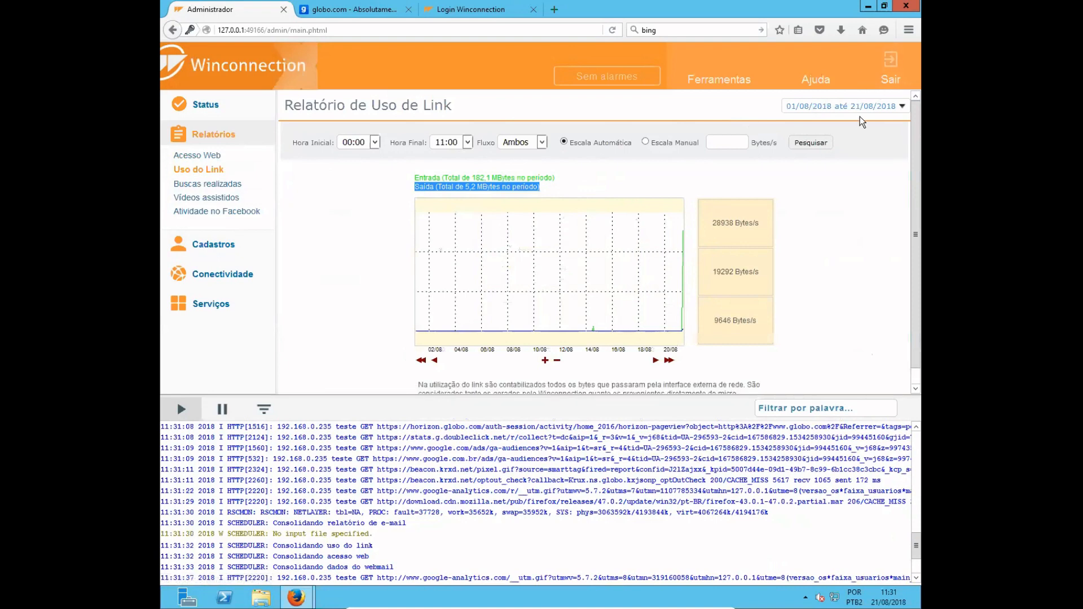
- Examine the searches and YouTube videos recorded for user teste in the Buscas realizadas and Vídeos assistidos reports
left_click(223, 184)
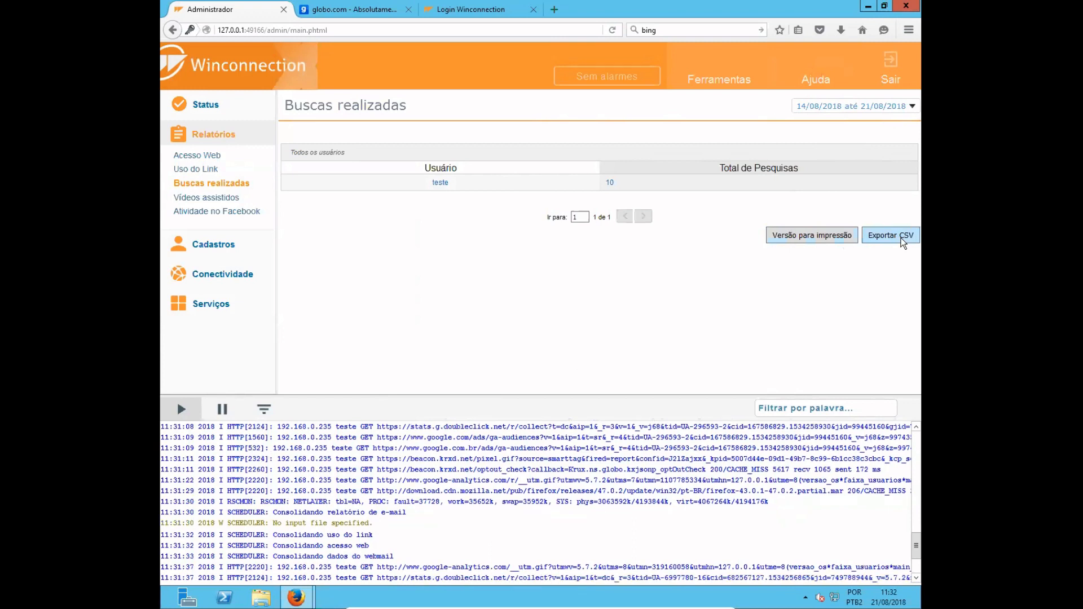
left_click(441, 183)
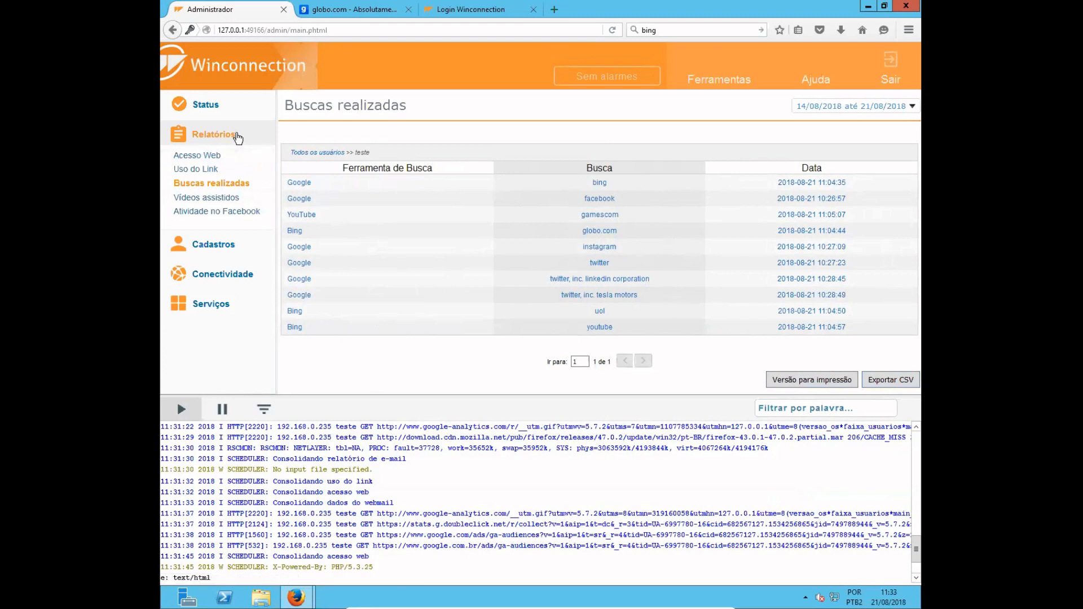
left_click(208, 201)
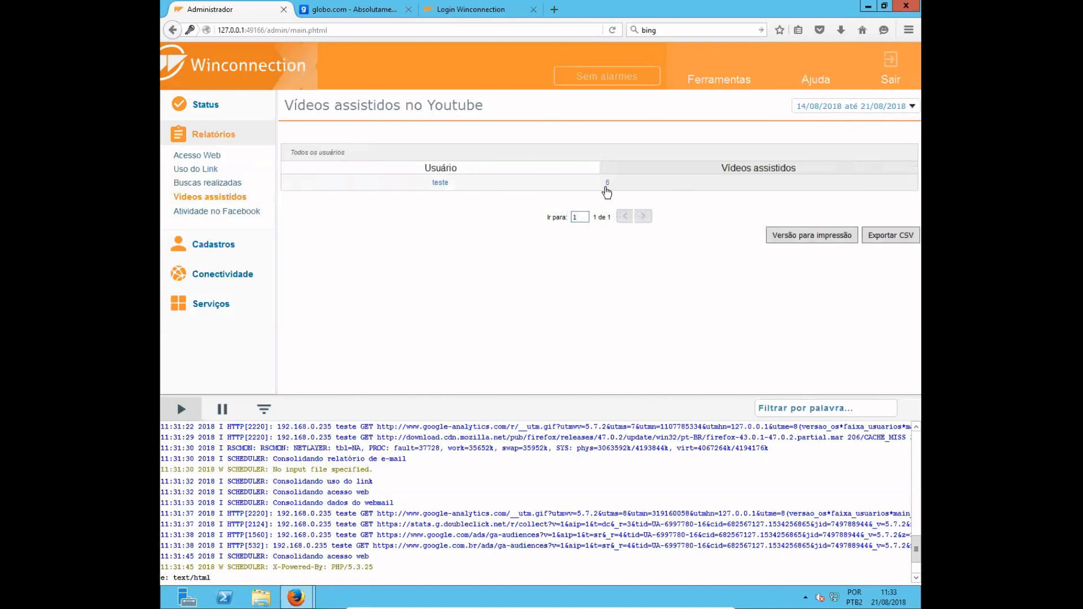
left_click(439, 182)
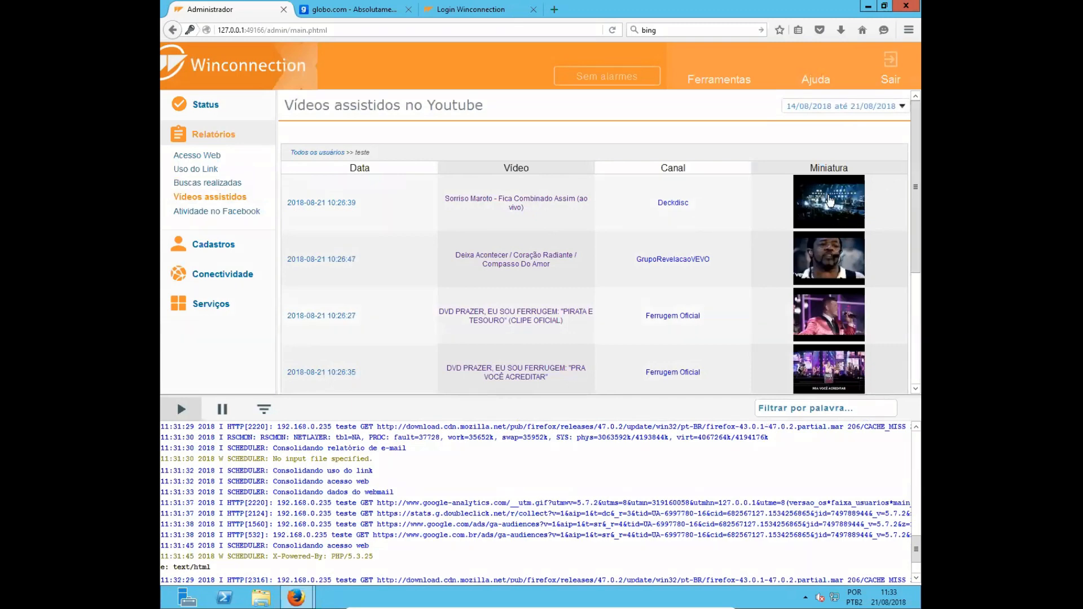
scroll(761, 201, "down", 1)
scroll(761, 201, "down", 1)
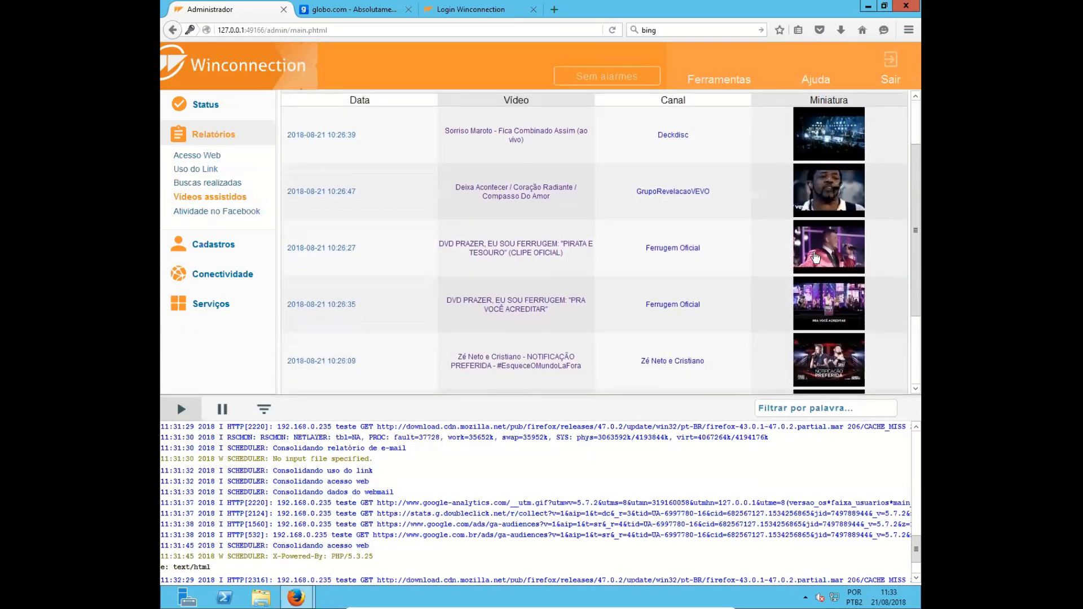
scroll(818, 265, "down", 2)
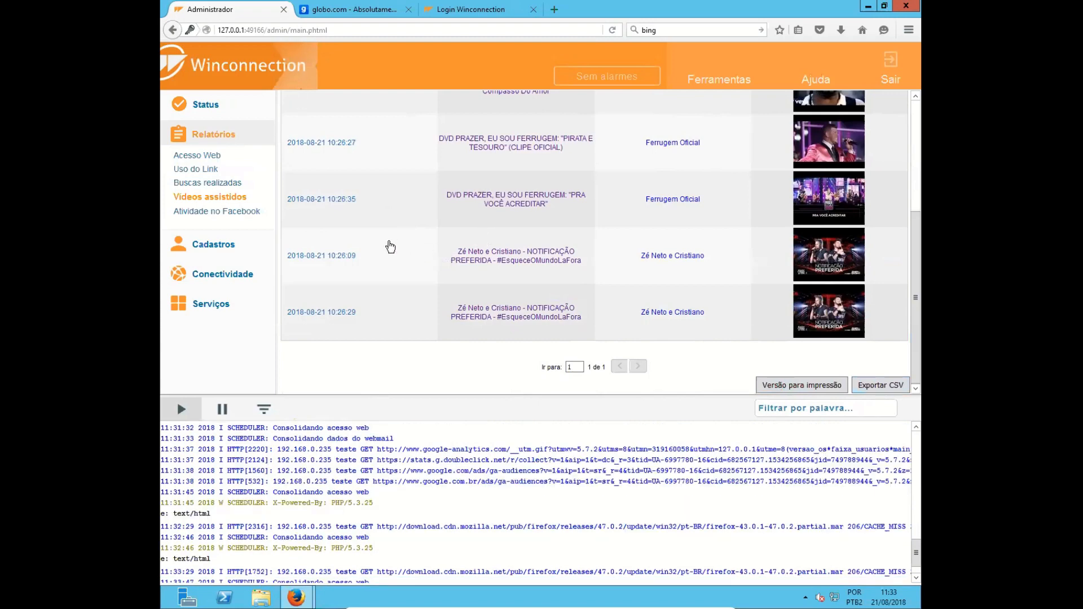
scroll(361, 237, "up", 3)
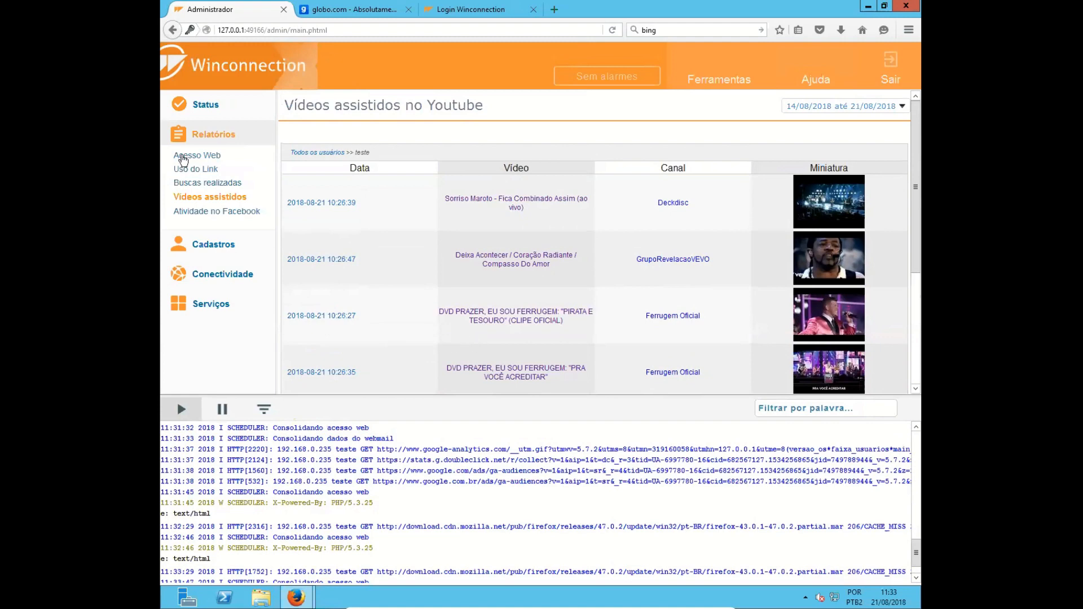
- View the Atividade no Facebook report, then collapse the Relatórios section
left_click(214, 211)
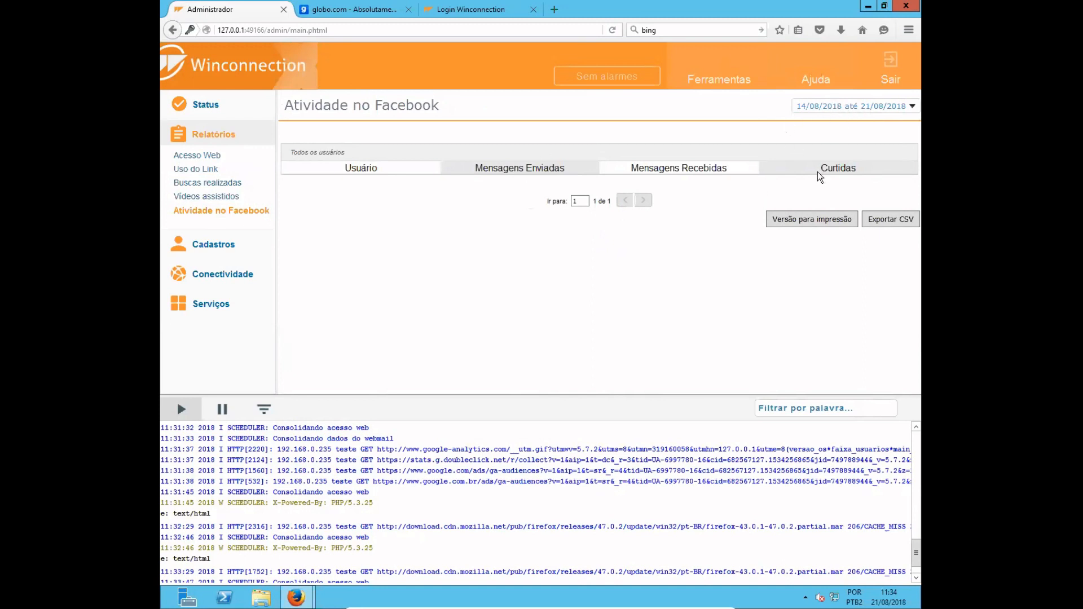
left_click(228, 134)
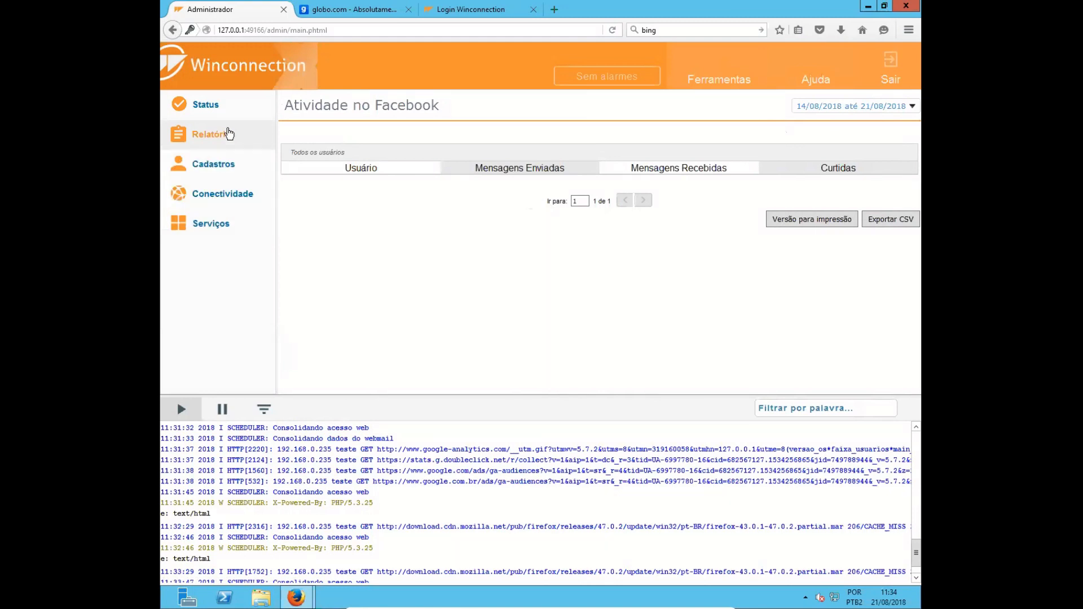
- Review the Active Directory, Usuários, Grupos and Redes Lógicas pages under Cadastros
left_click(206, 165)
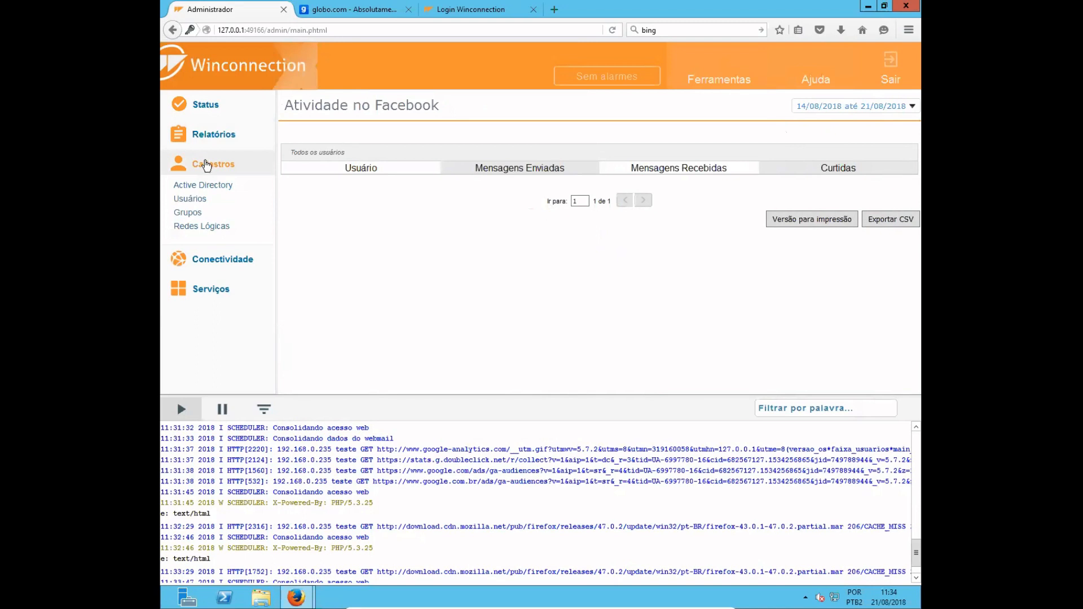
left_click(190, 188)
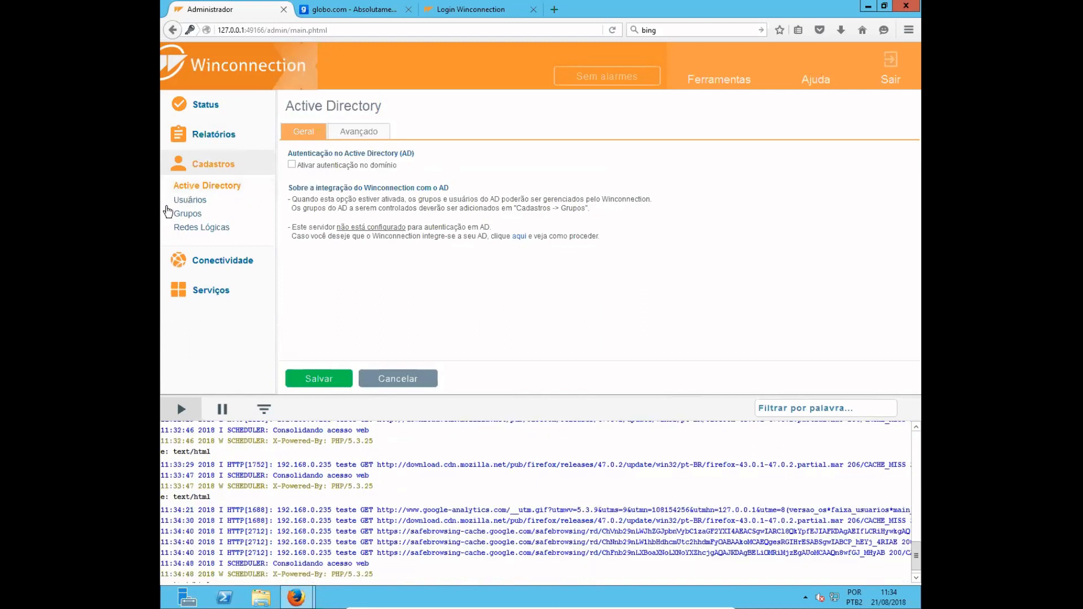
left_click(195, 201)
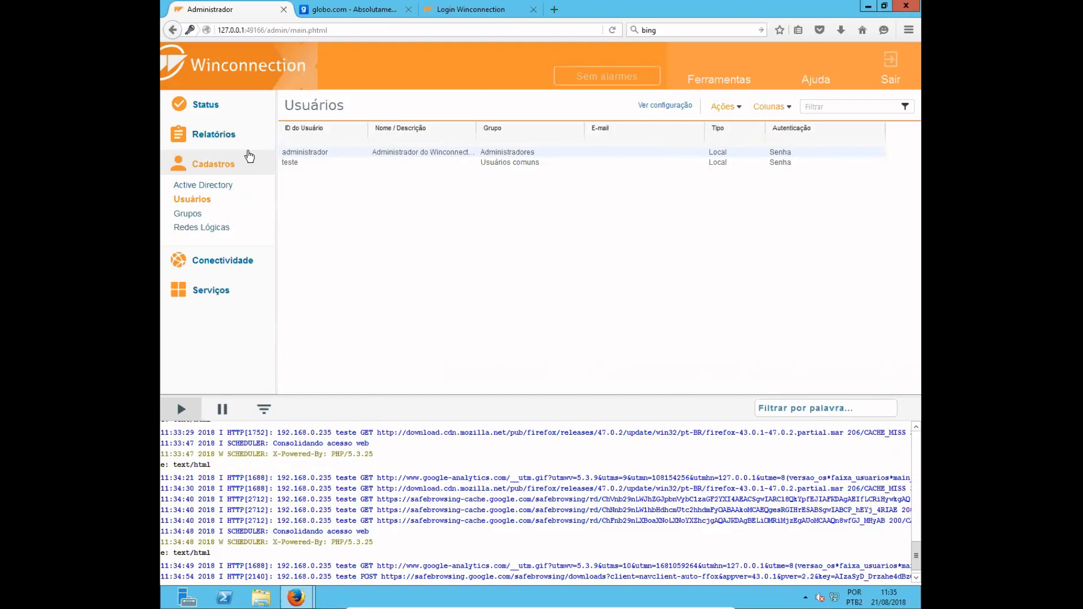
left_click(194, 219)
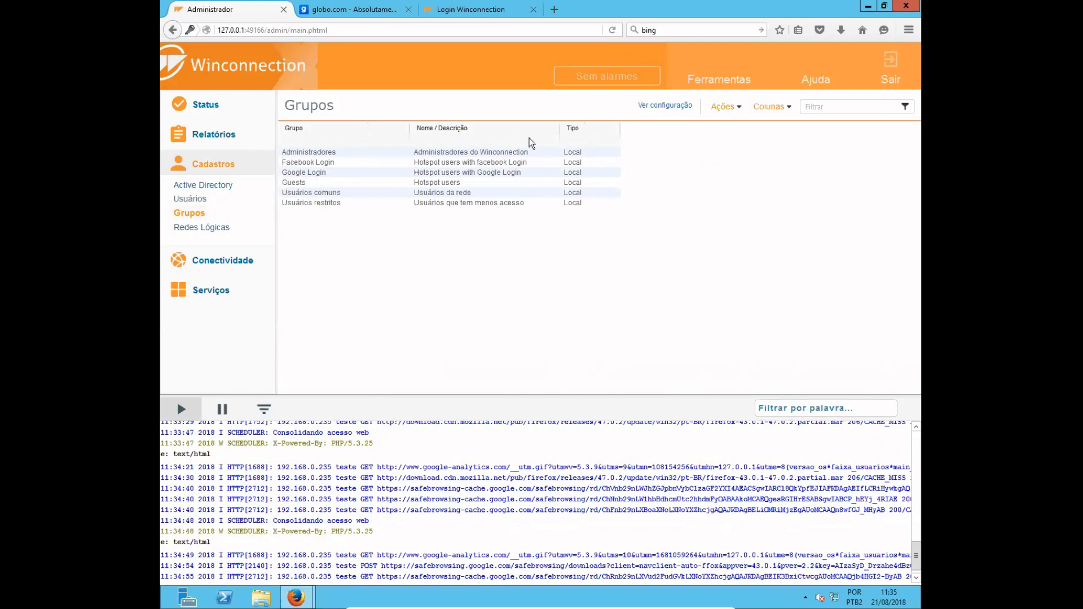
left_click(495, 153)
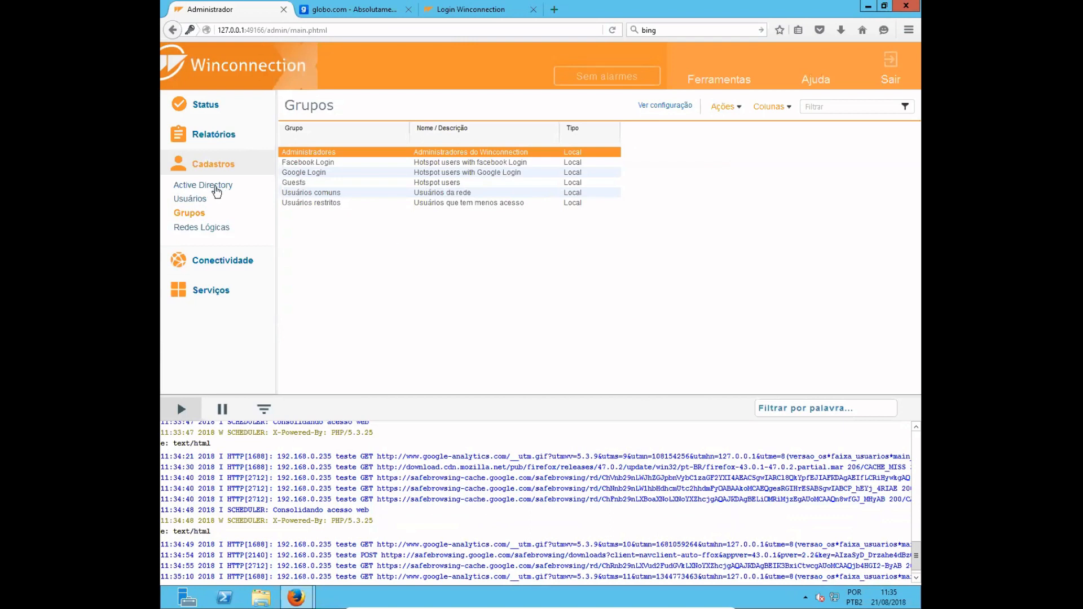
left_click(205, 232)
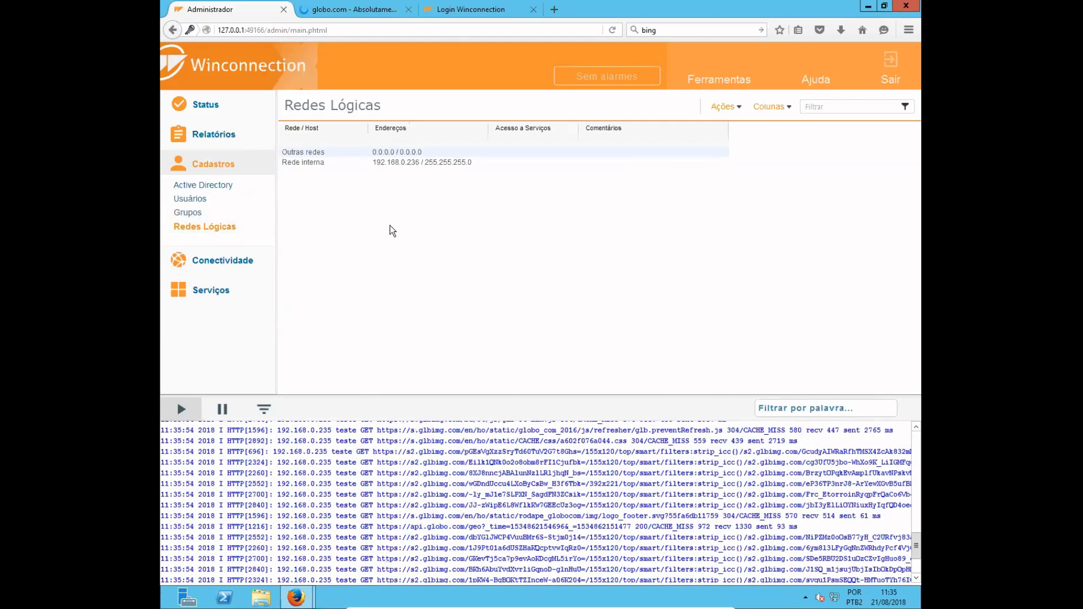
- Open Firewall under Conectividade and review its Geral and Sistema de Prevenção de Intrusão (IDS/IPS) settings
left_click(205, 165)
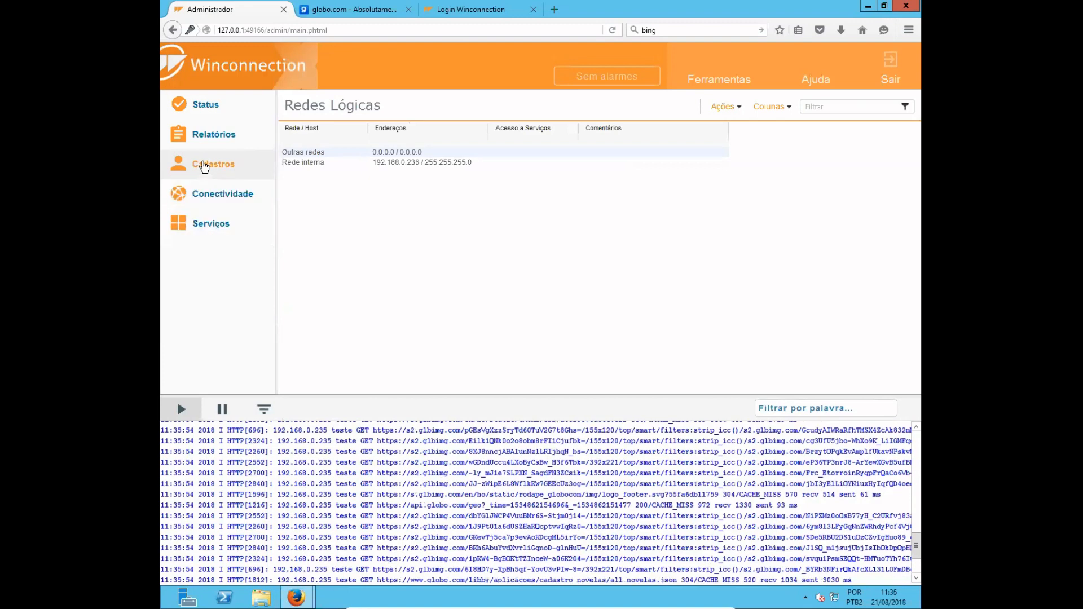
left_click(213, 199)
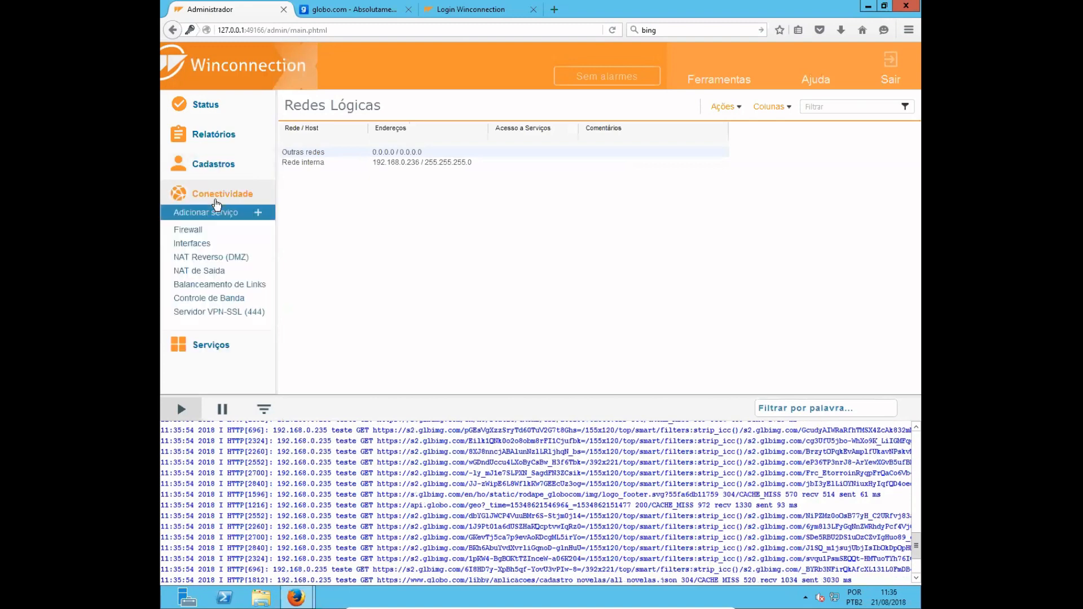
left_click(204, 232)
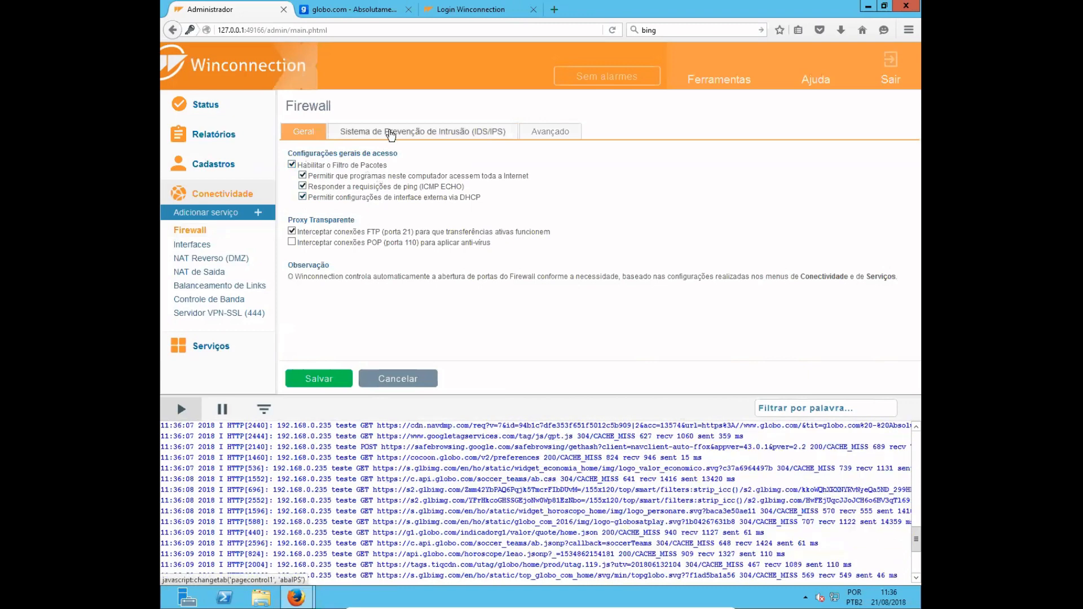
left_click(391, 134)
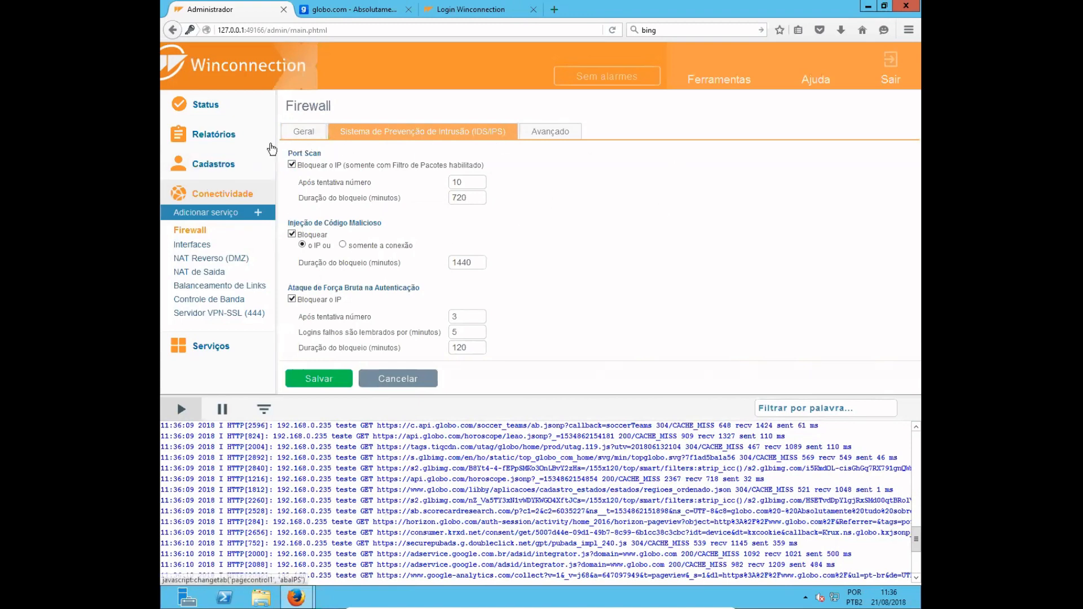
left_click(299, 134)
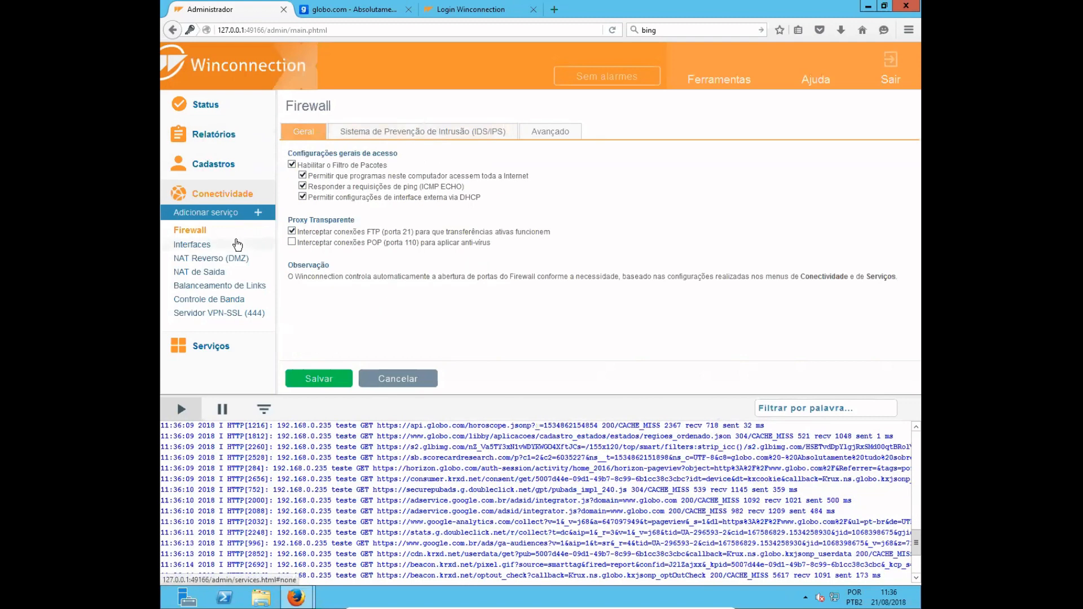
- Review the Interfaces, NAT Reverso (DMZ) and NAT de Saída pages, including the Inspetor de Pacotes settings
left_click(204, 246)
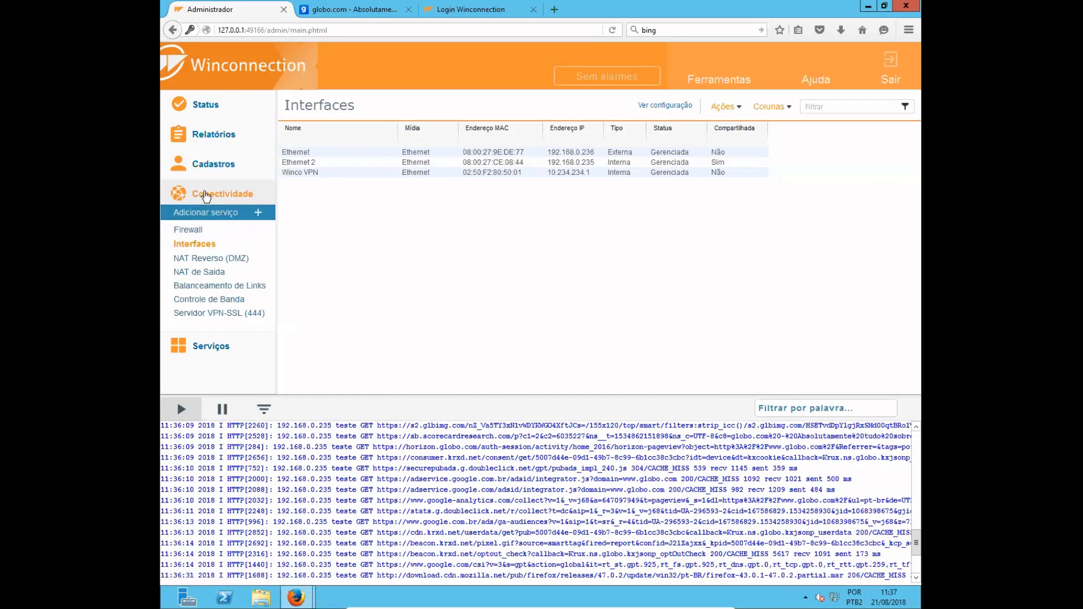
left_click(201, 259)
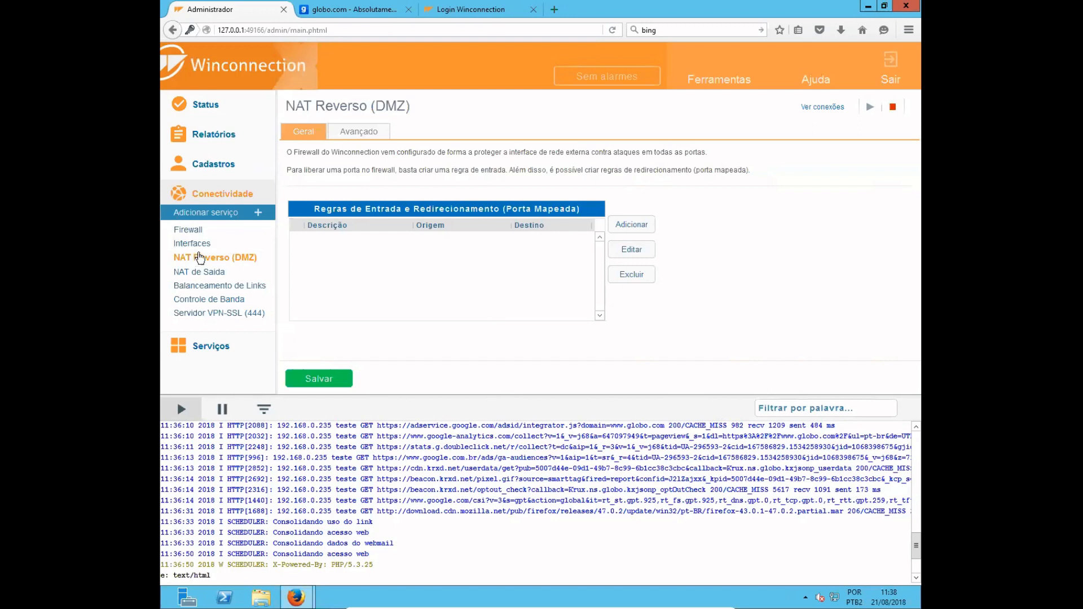
left_click(208, 273)
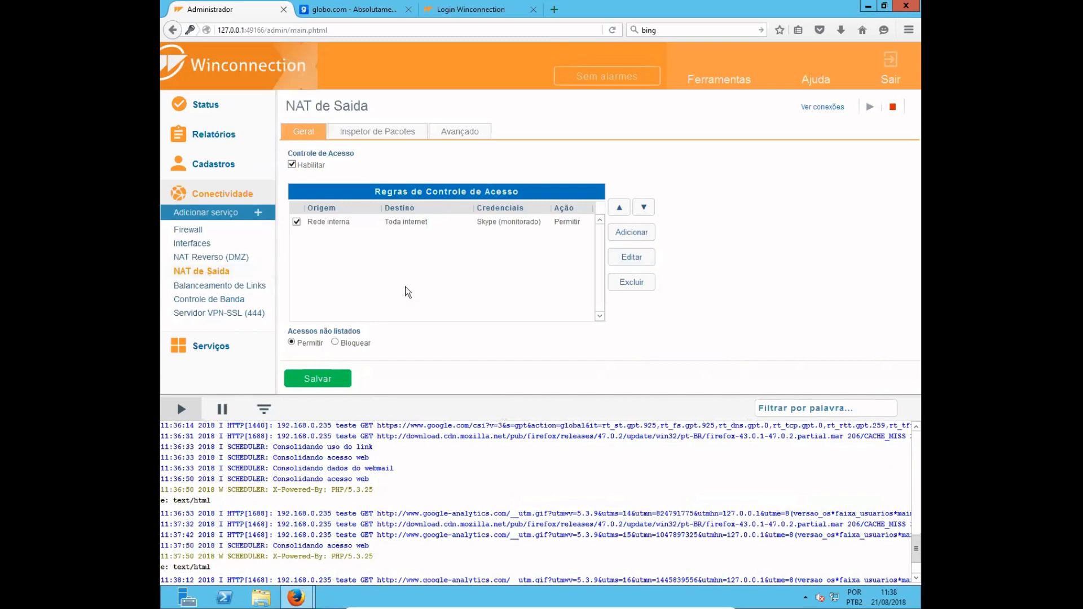
left_click(382, 133)
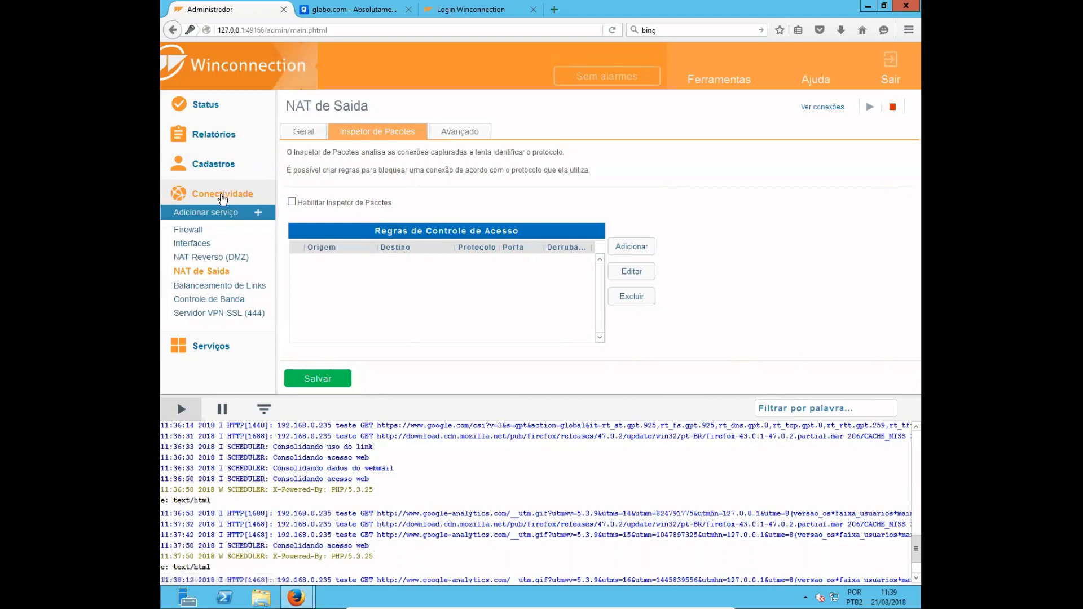
- Review the Balanceamento de Links, Controle de Banda and Servidor VPN-SSL pages, then collapse the Conectividade section
left_click(208, 287)
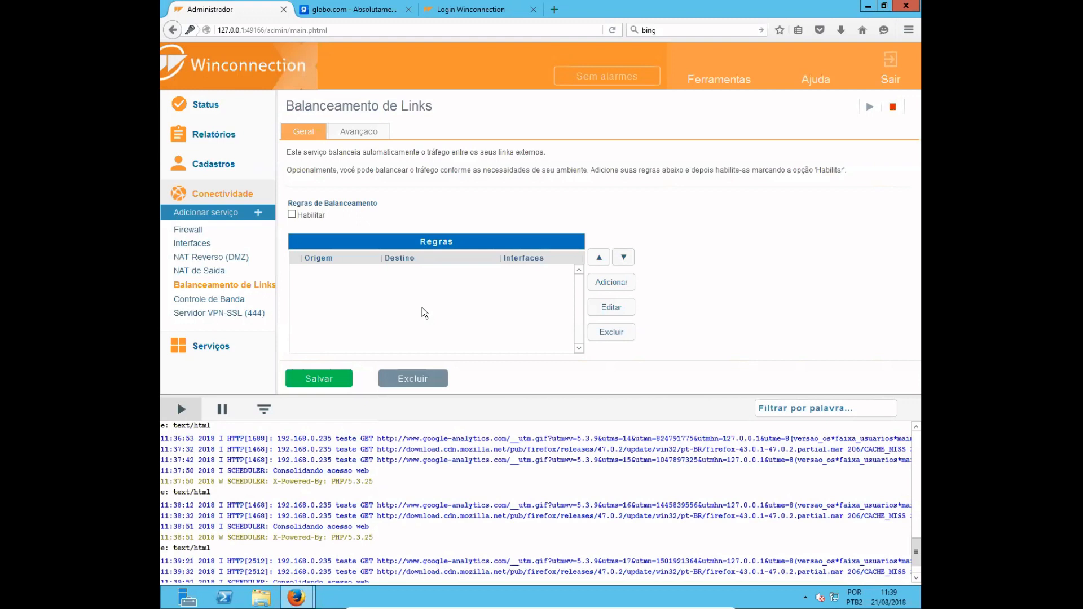
left_click(224, 300)
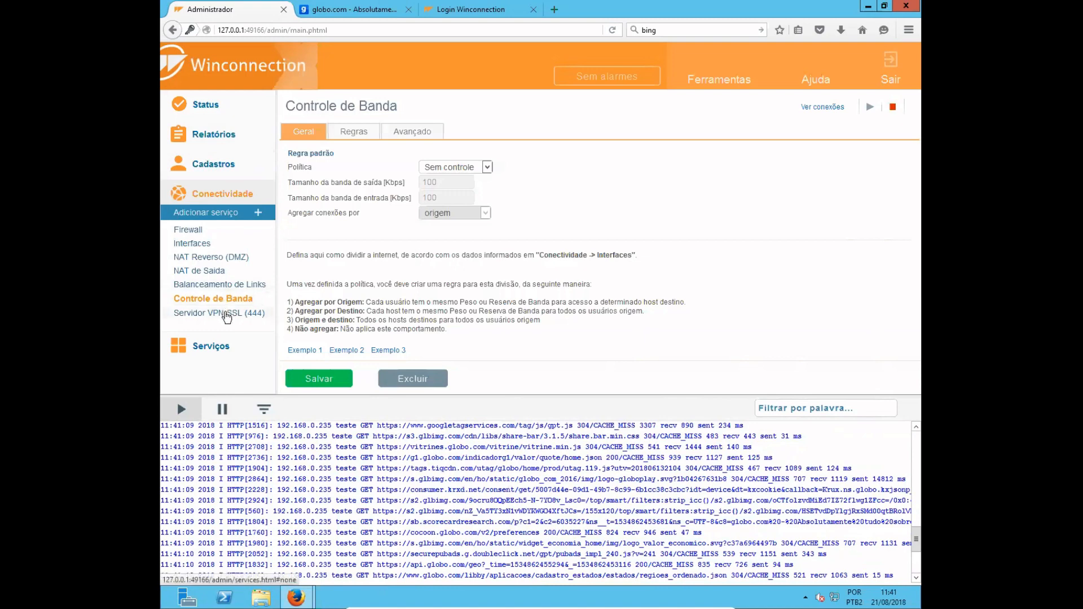
left_click(227, 314)
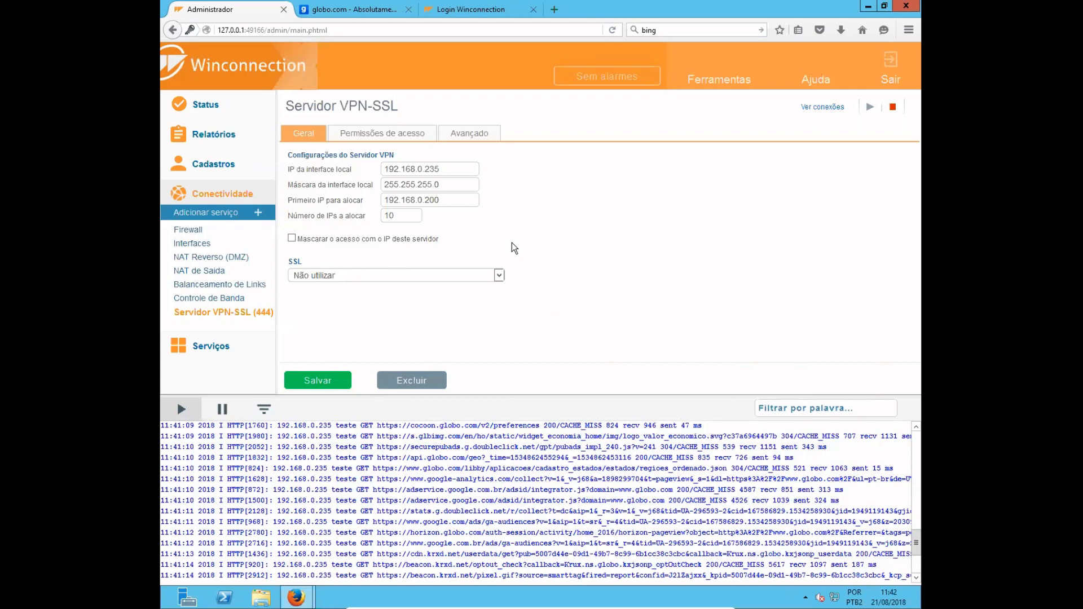
left_click(187, 195)
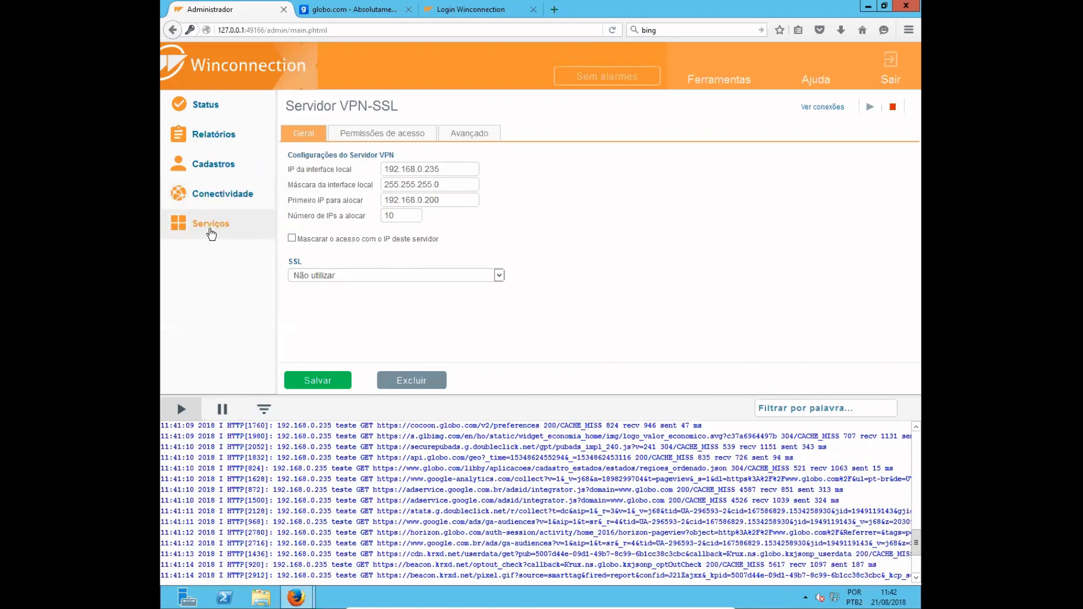
- Open the Web (8080) filter under Serviços and review its Geral, Cache and Regras de Acesso settings
left_click(211, 231)
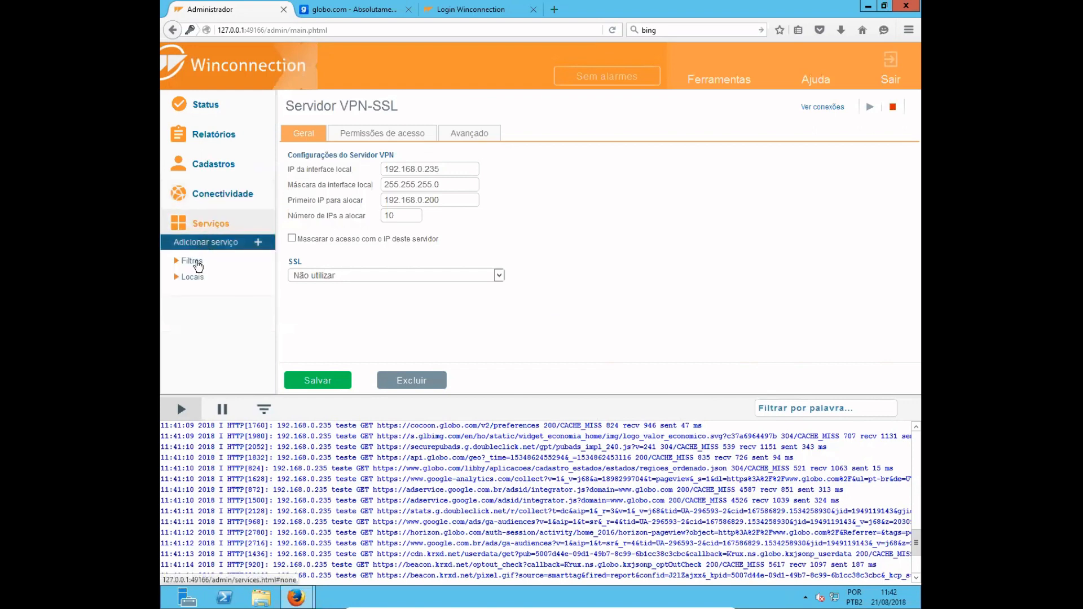
left_click(196, 263)
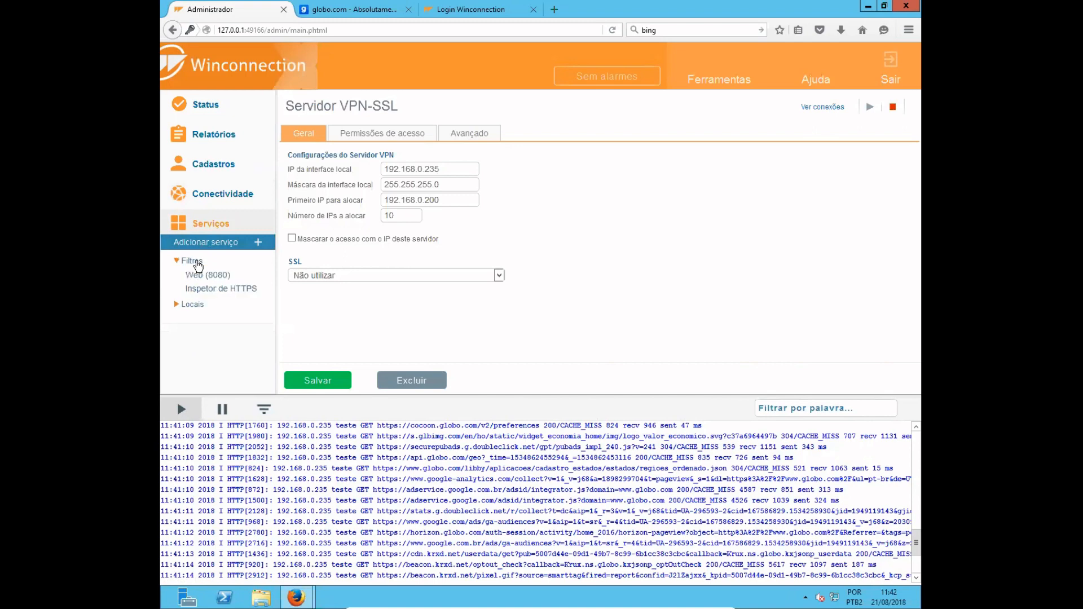
left_click(197, 277)
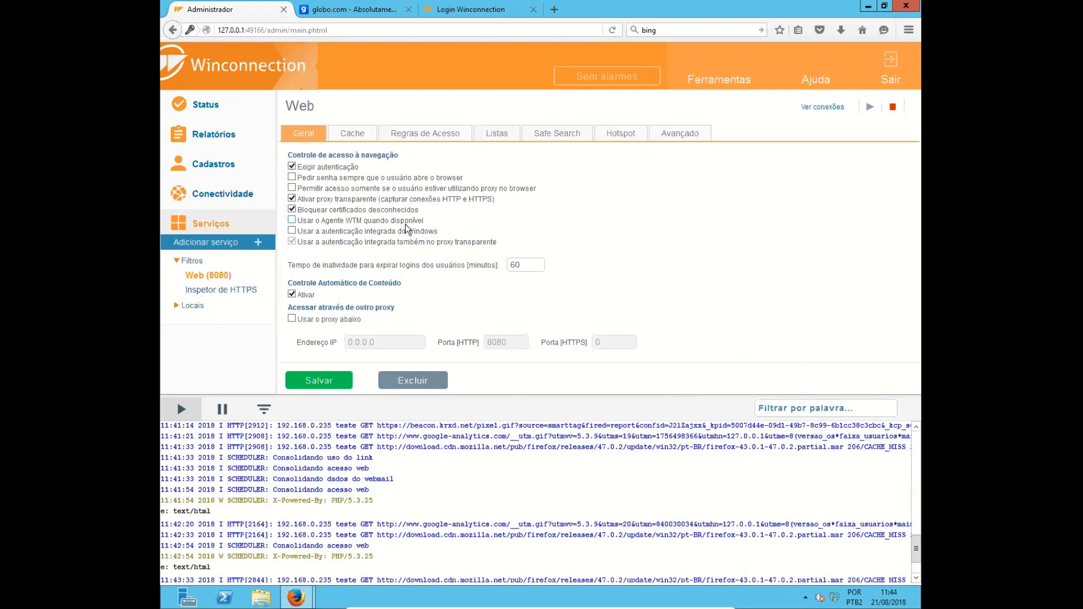
left_click(359, 135)
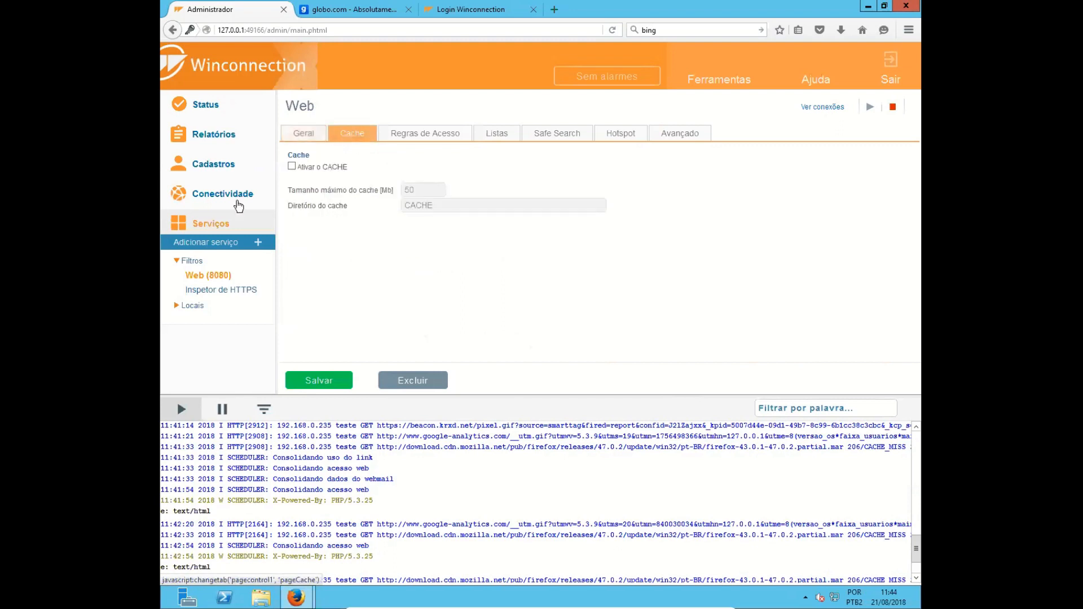
left_click(428, 139)
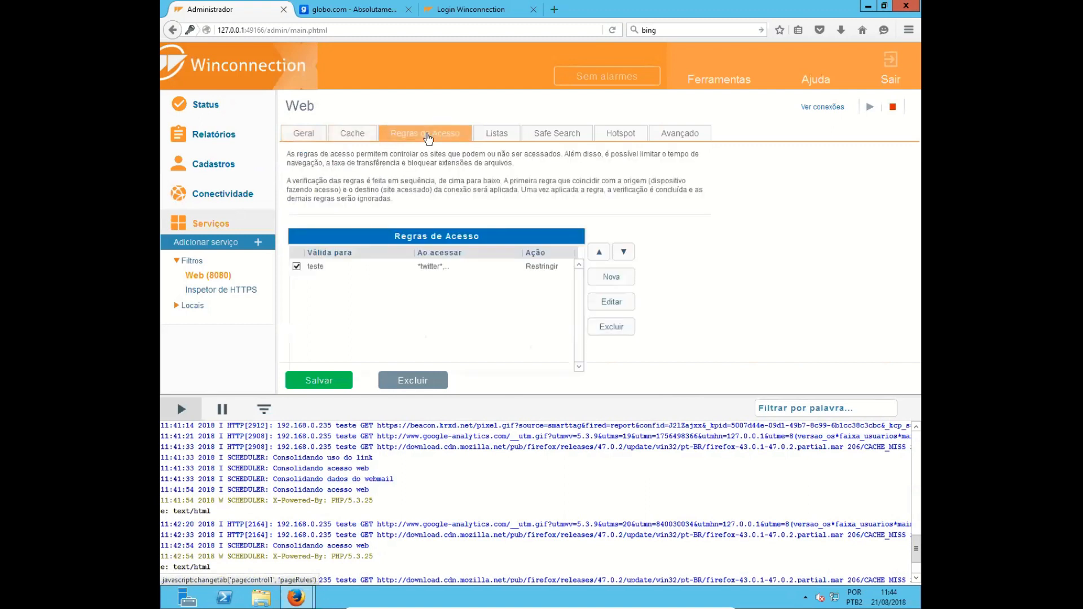
- Open the web access rule for user teste for editing and examine the available origin types
left_click(411, 266)
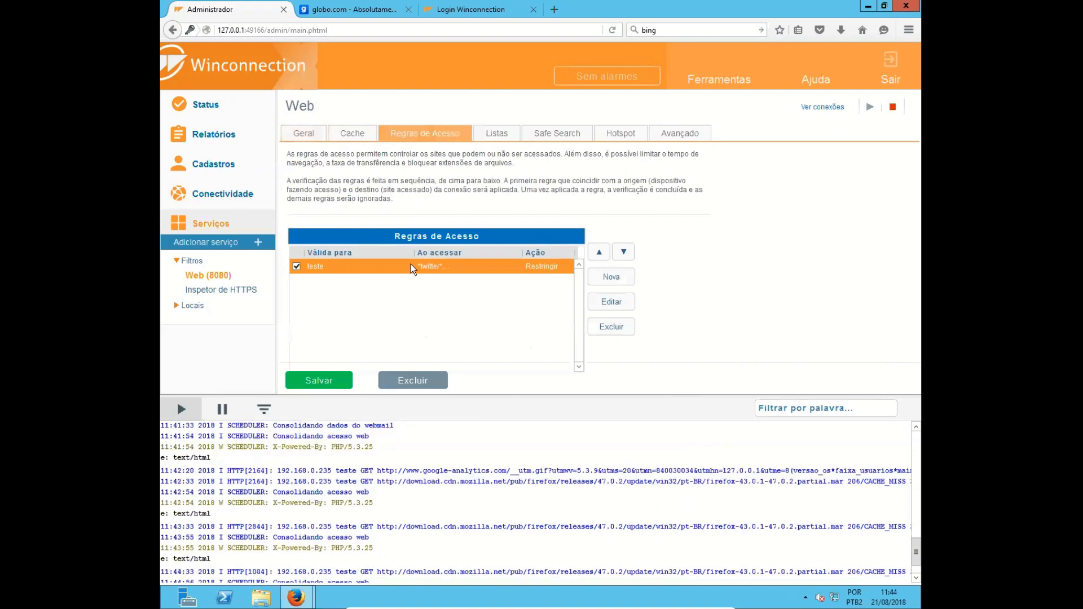
left_click(621, 300)
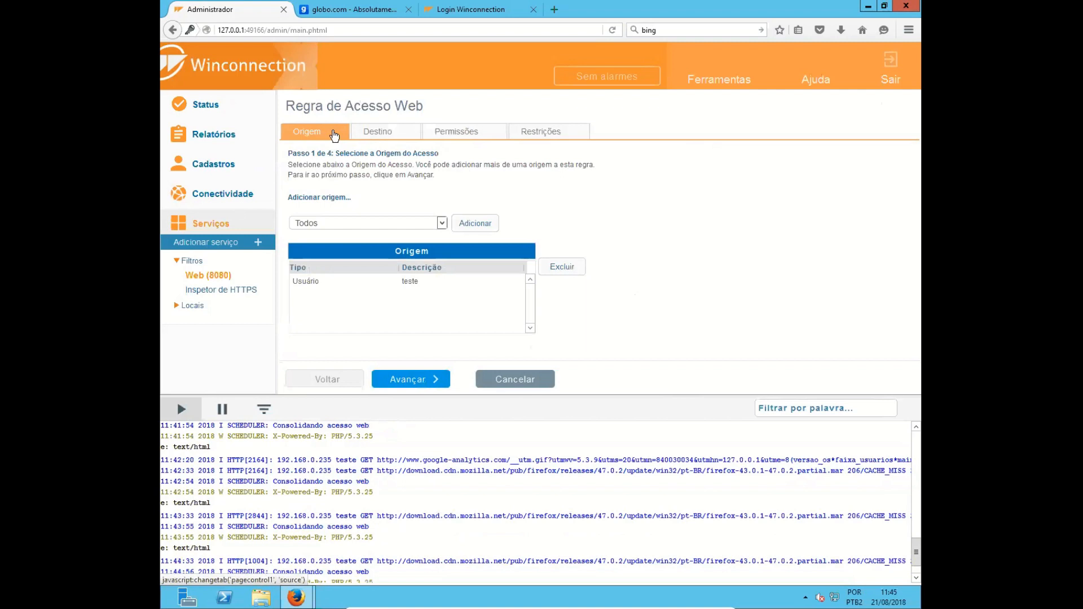
left_click(442, 224)
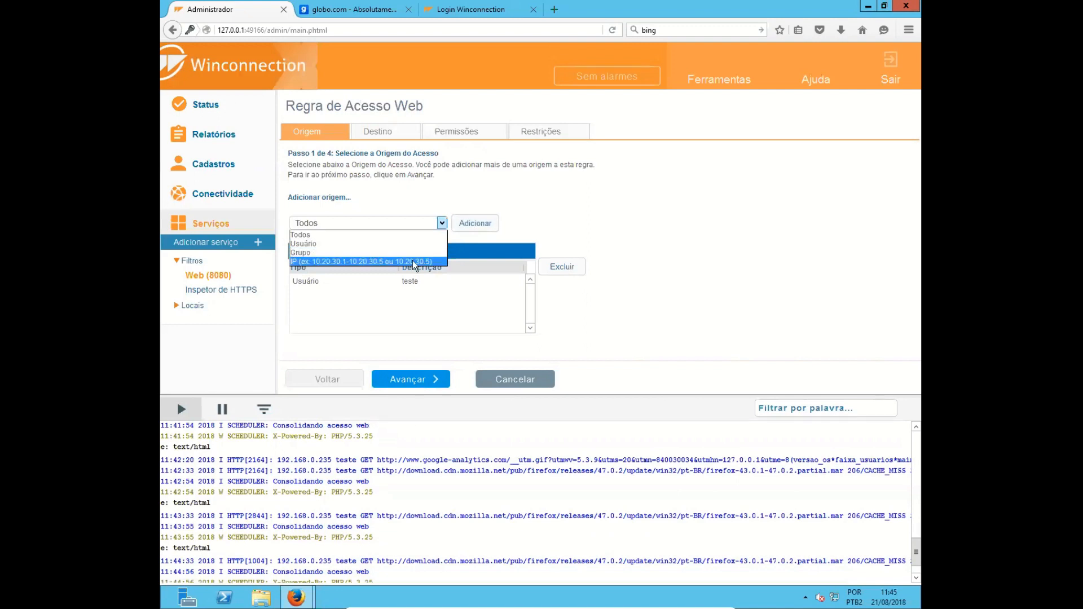
left_click(493, 282)
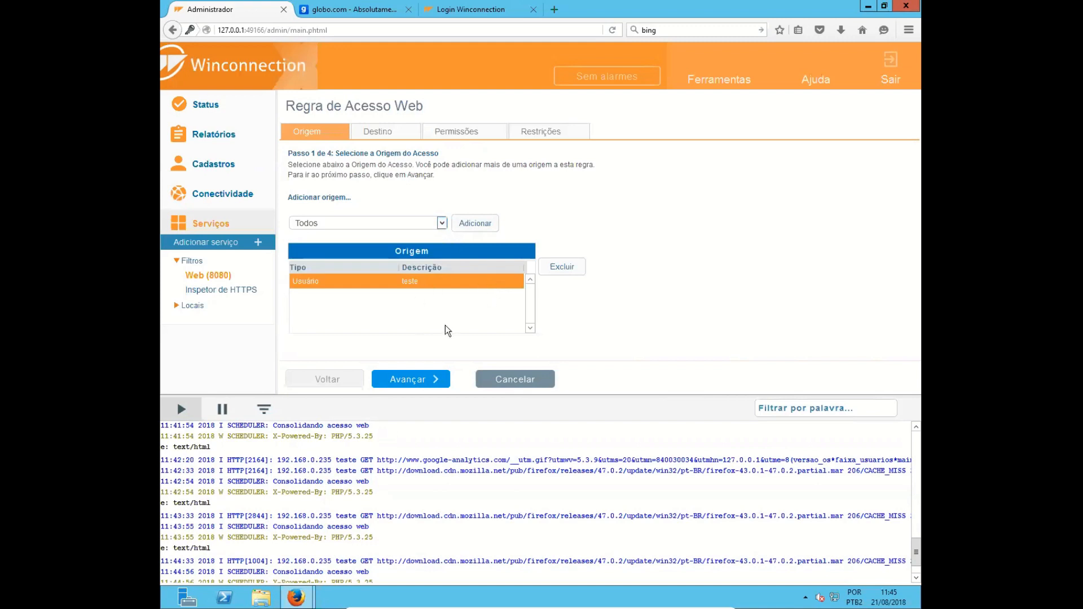
- Advance the rule to Destino, choose the URL destination type, and examine the *twitter*, *.facebook.* and globoesporte.globo.com/* entries
left_click(408, 379)
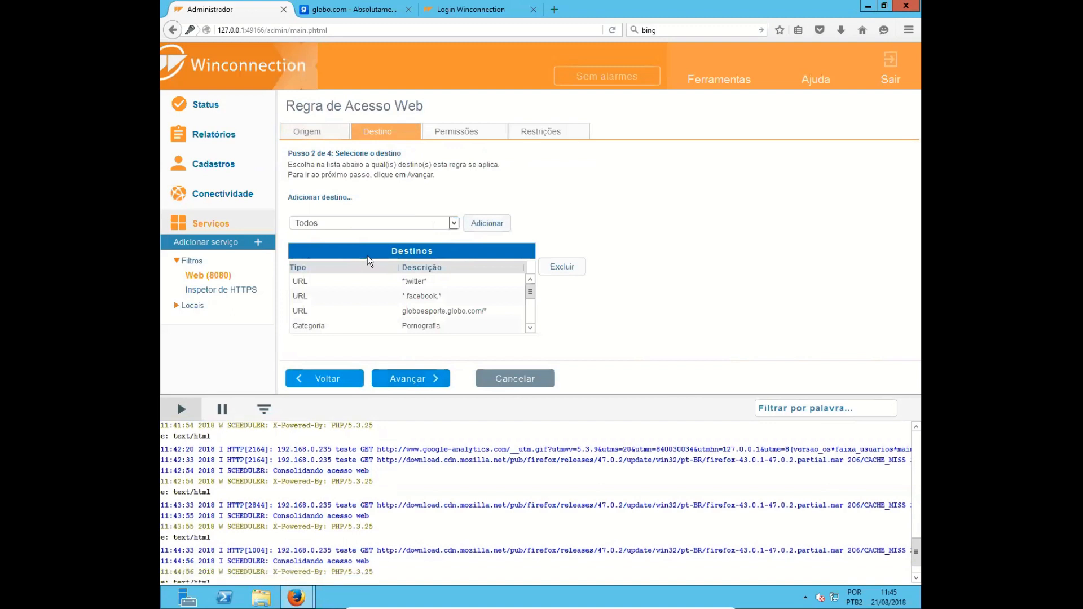
left_click(453, 223)
left_click(438, 243)
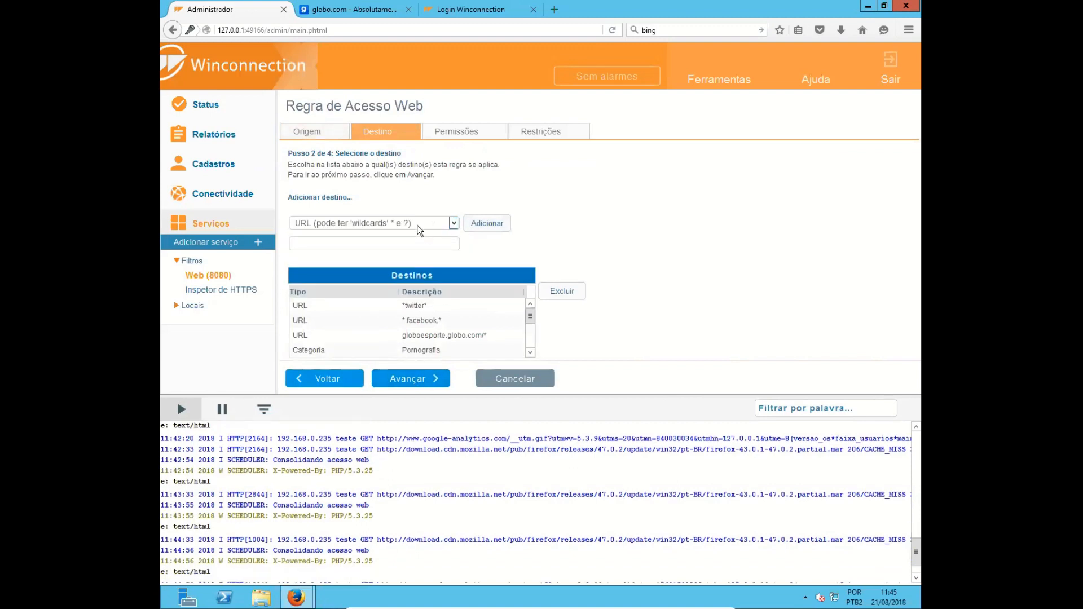
left_click(375, 243)
left_click_drag(425, 305, 400, 304)
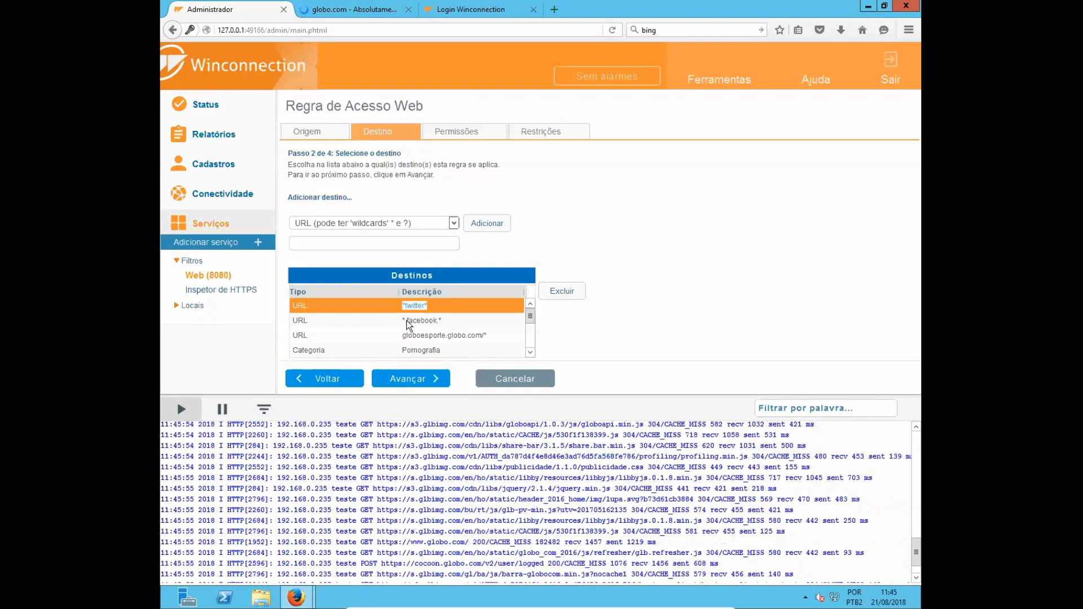
left_click(405, 319)
left_click_drag(402, 317, 447, 321)
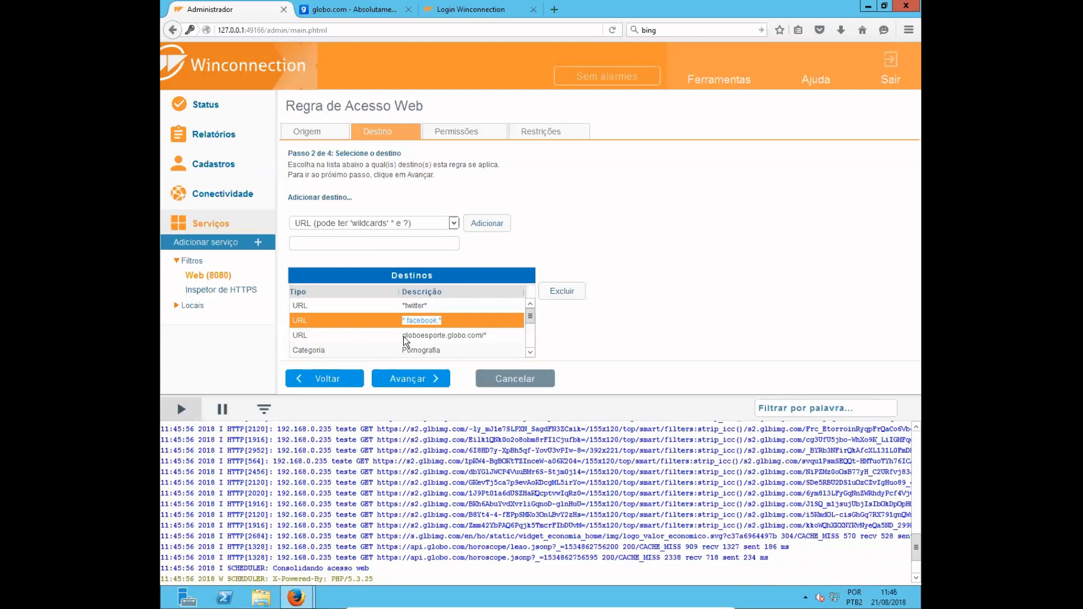
left_click_drag(403, 335, 482, 333)
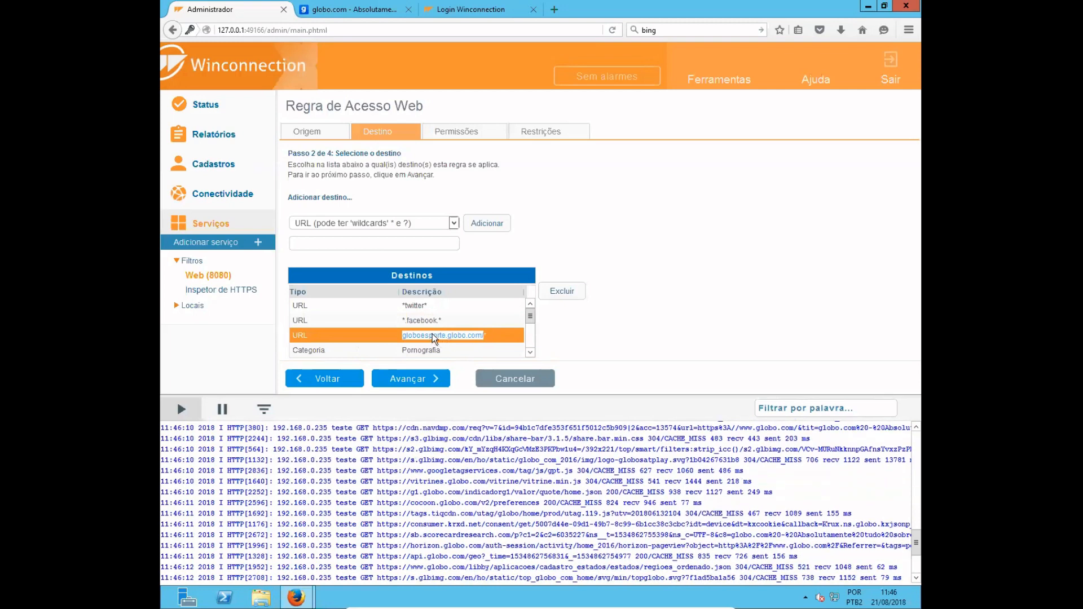
left_click_drag(404, 334, 431, 334)
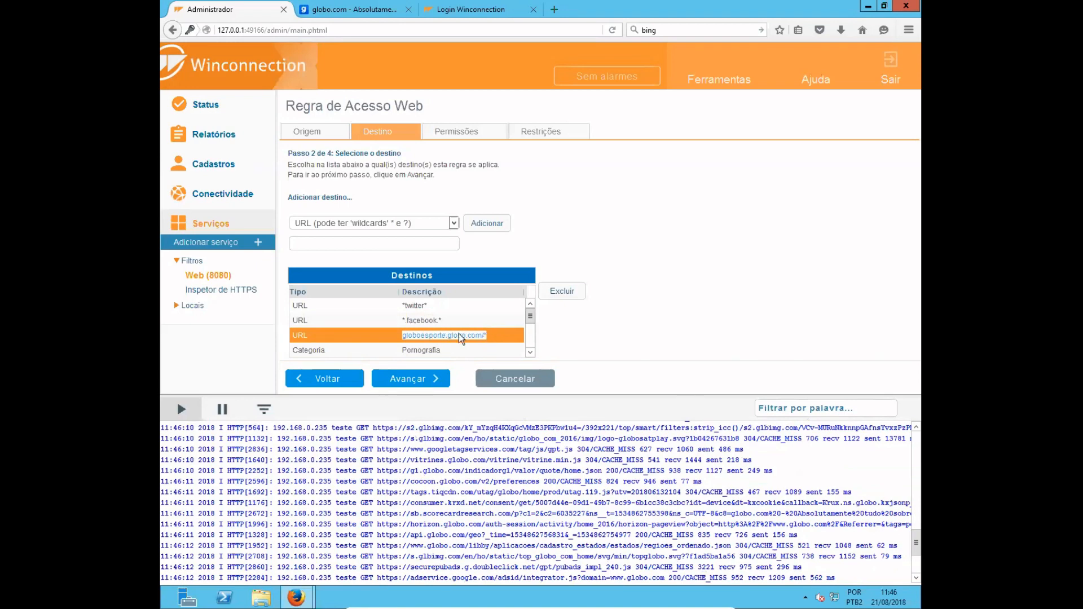
- View the Lista de sites/URLS destination option, then set the destination type to Categoria (Controle Aut. de Conteúdo)
left_click(431, 226)
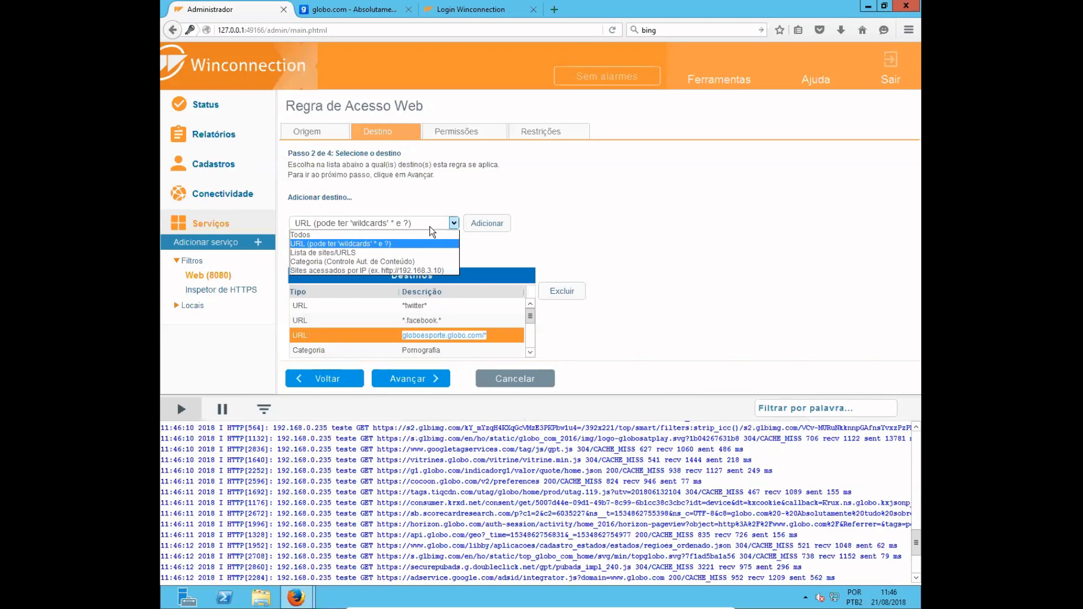
left_click(400, 251)
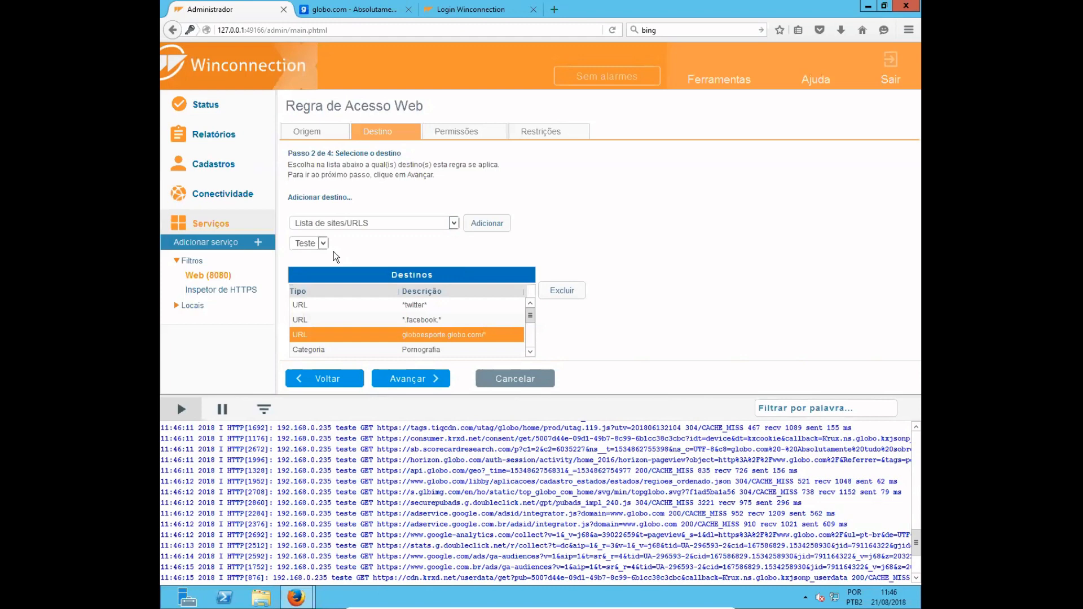
left_click(456, 224)
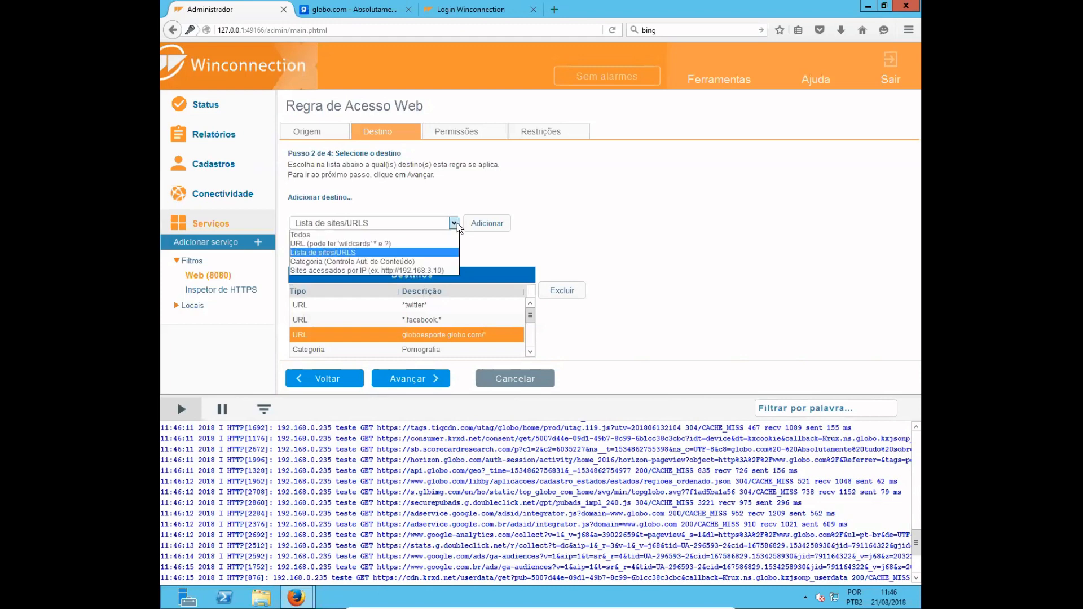
left_click(418, 262)
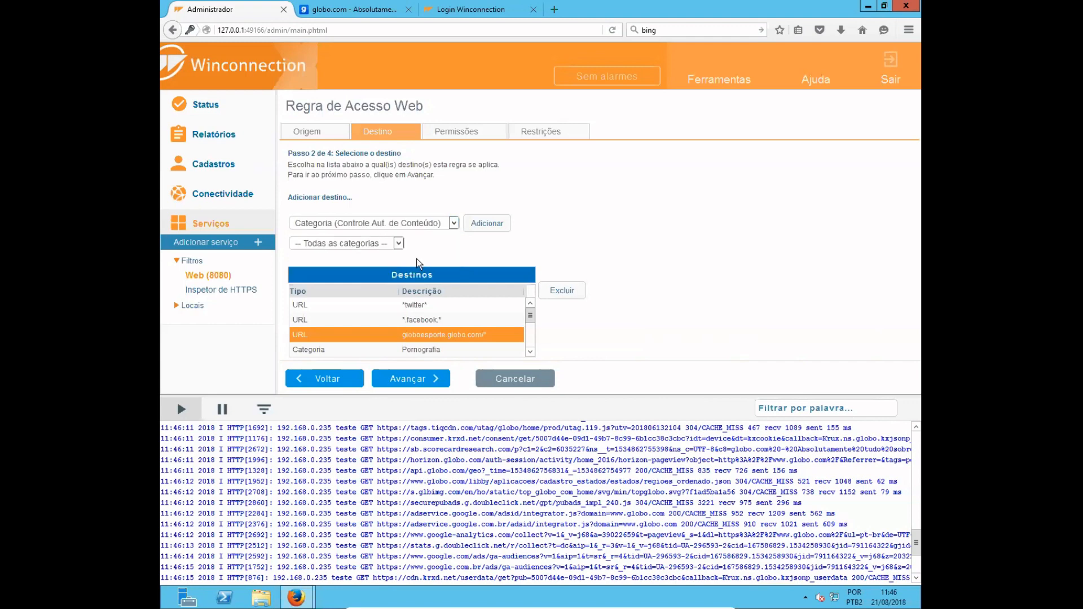
- Examine the full list of content categories available as rule destinations, leaving Todas as categorias selected
left_click(400, 243)
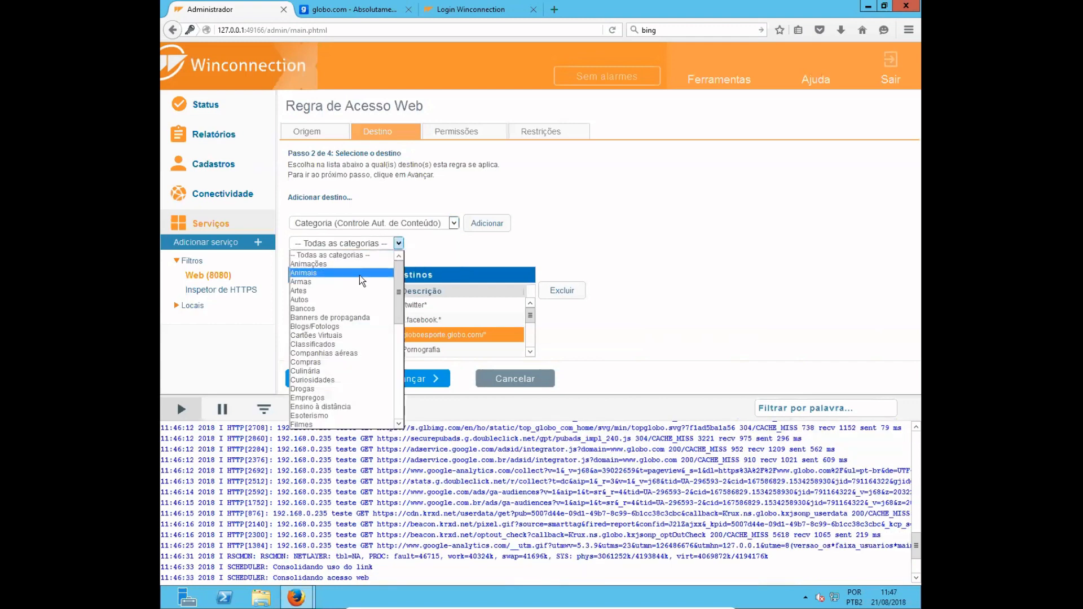
scroll(360, 275, "down", 6)
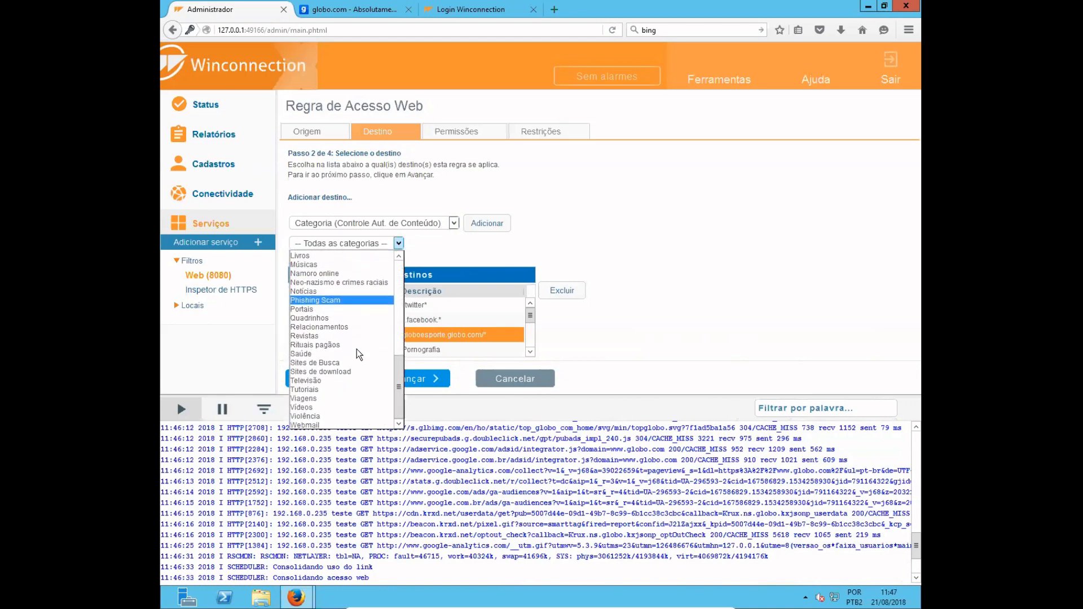
scroll(357, 350, "down", 1)
scroll(357, 349, "up", 5)
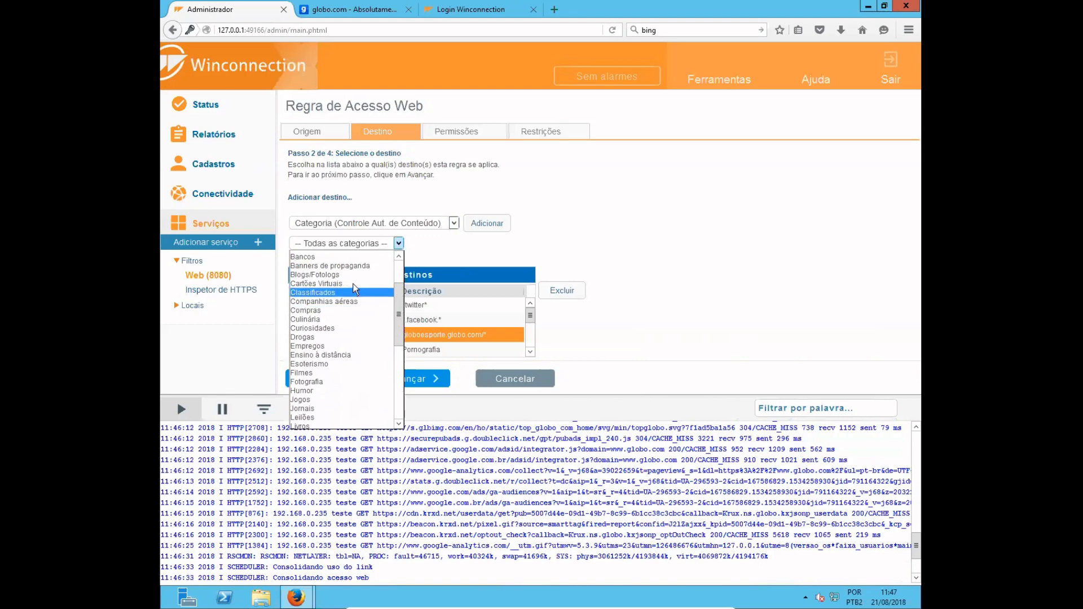
scroll(389, 271, "up", 1)
scroll(392, 259, "up", 1)
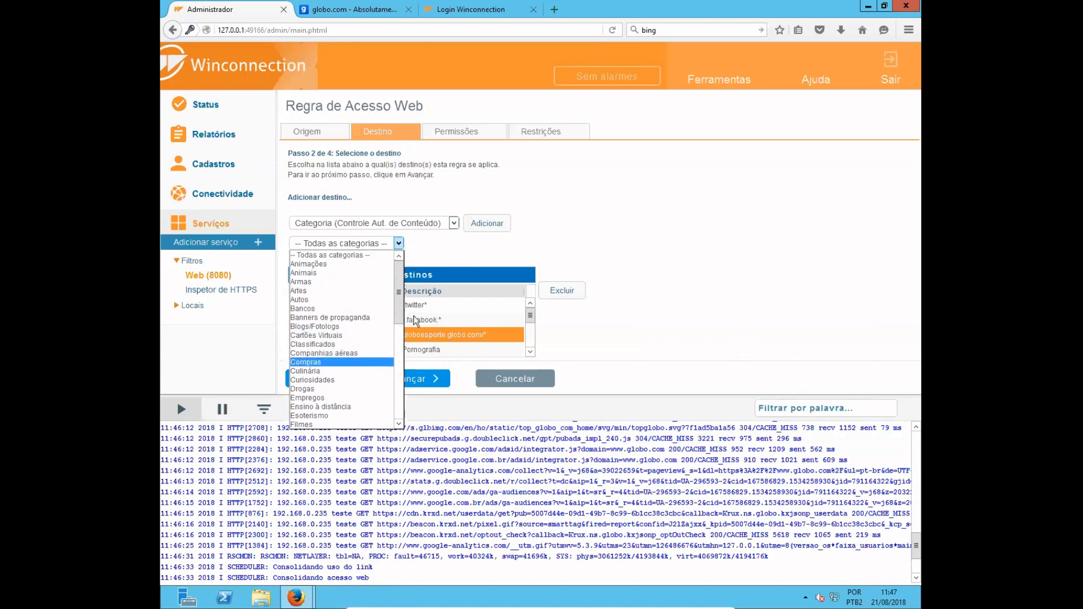
left_click(449, 266)
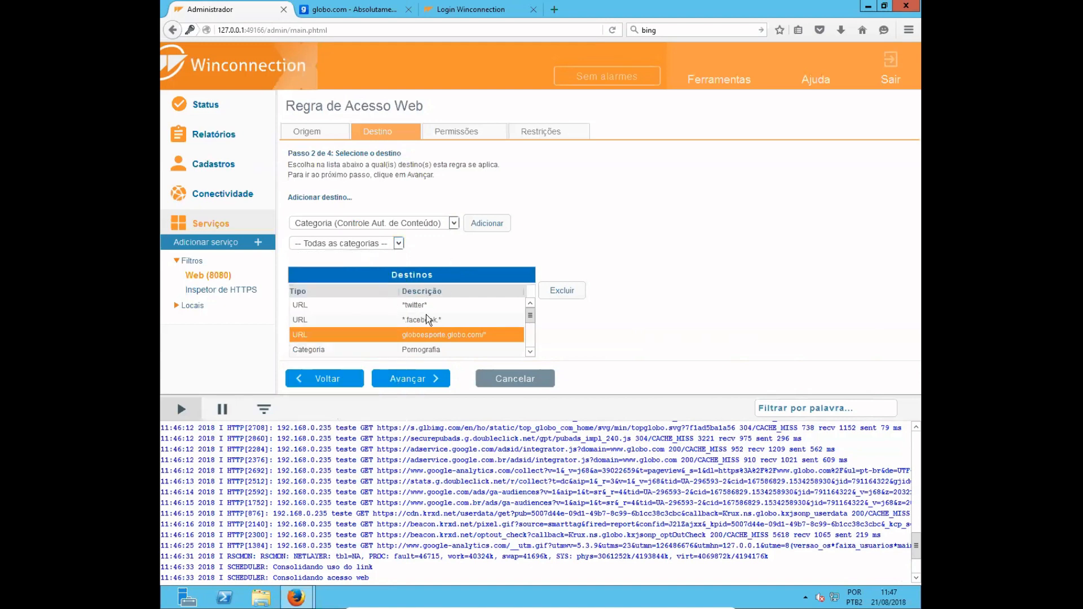
- Review all entries in the rule's Destinos table, including the URL, list and category destinations
scroll(426, 313, "down", 2)
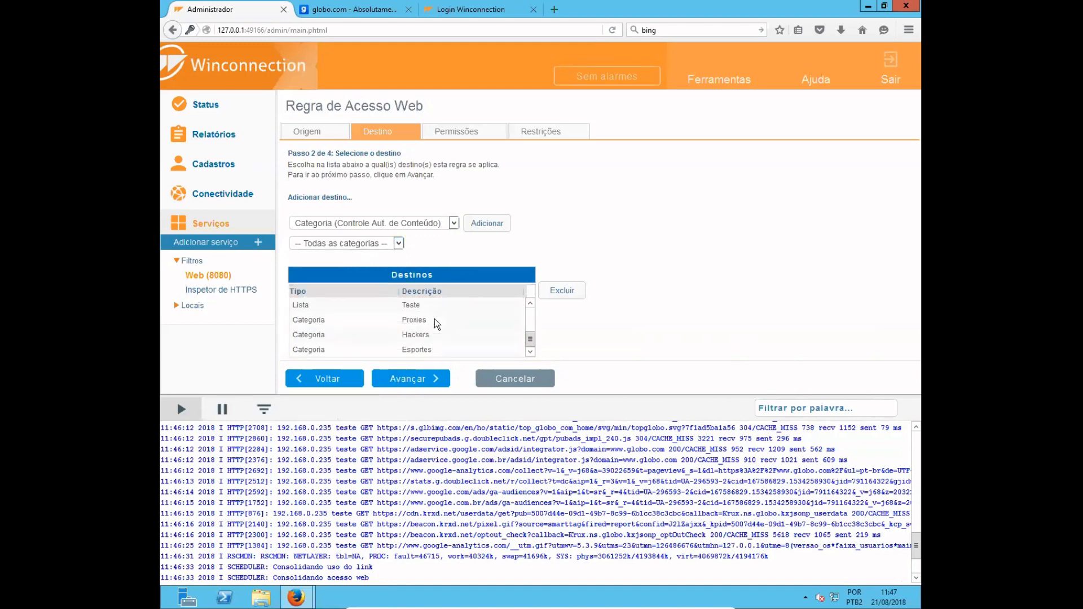
scroll(435, 320, "up", 2)
left_click(434, 320)
scroll(417, 325, "up", 1)
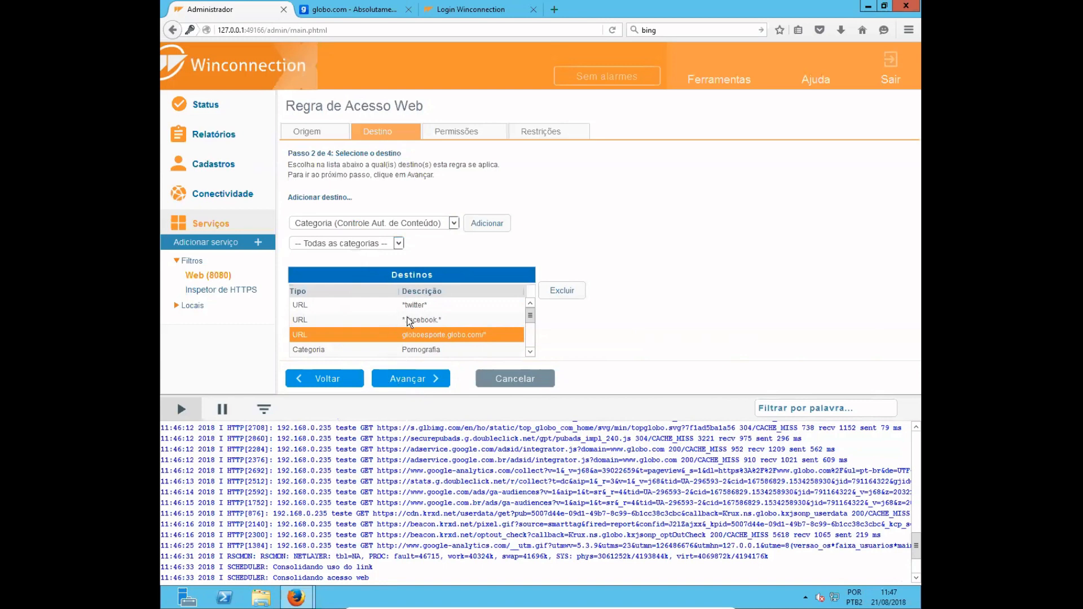
- Advance the rule to Permissões and examine the options to allow access, block access or define a browsing schedule
left_click(406, 383)
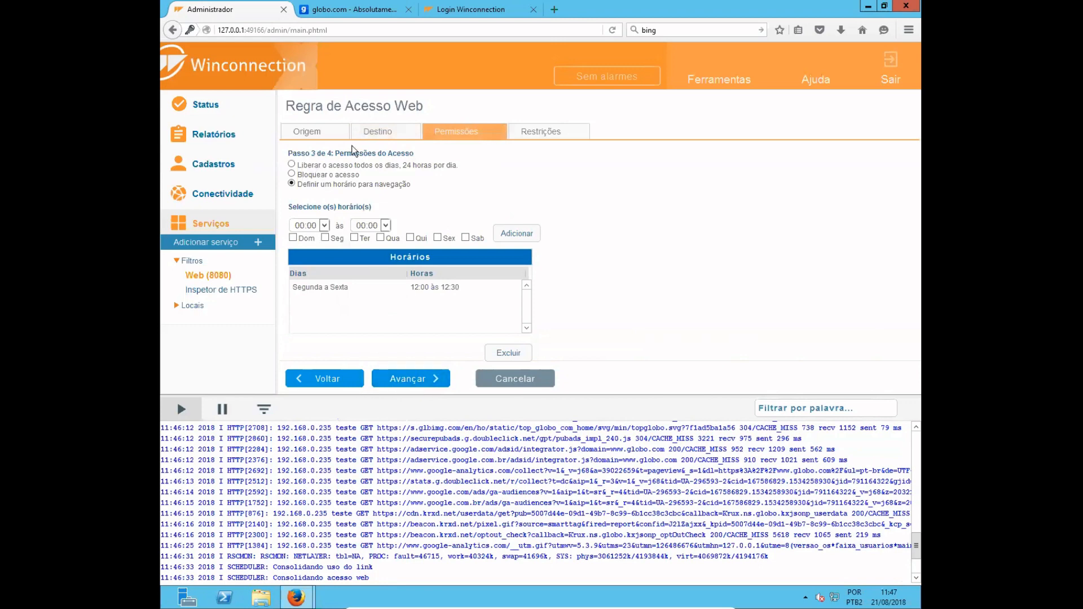
left_click_drag(316, 165, 397, 167)
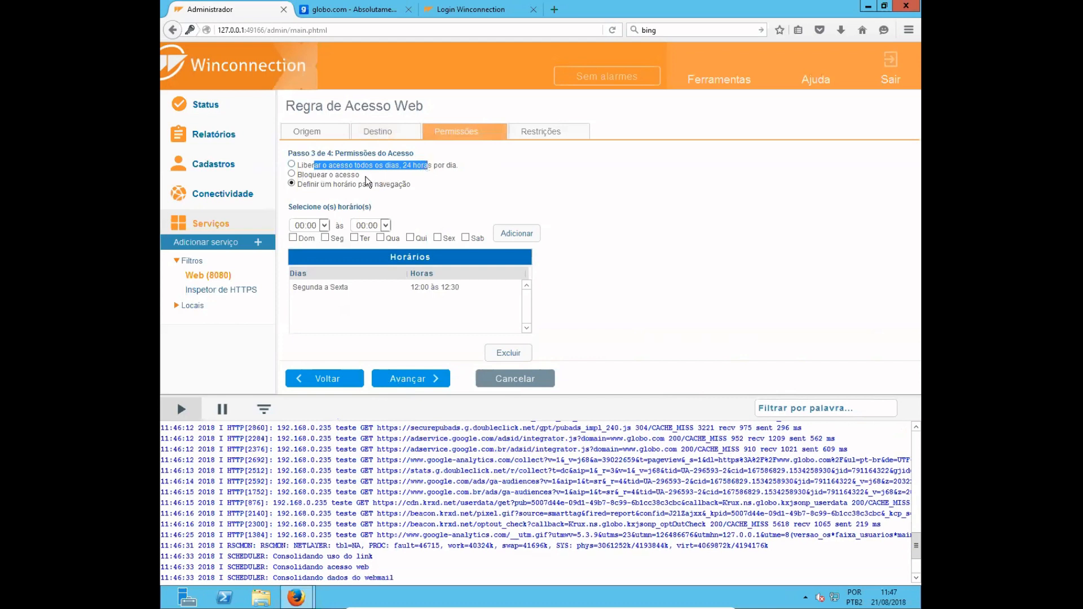
left_click_drag(366, 177, 313, 174)
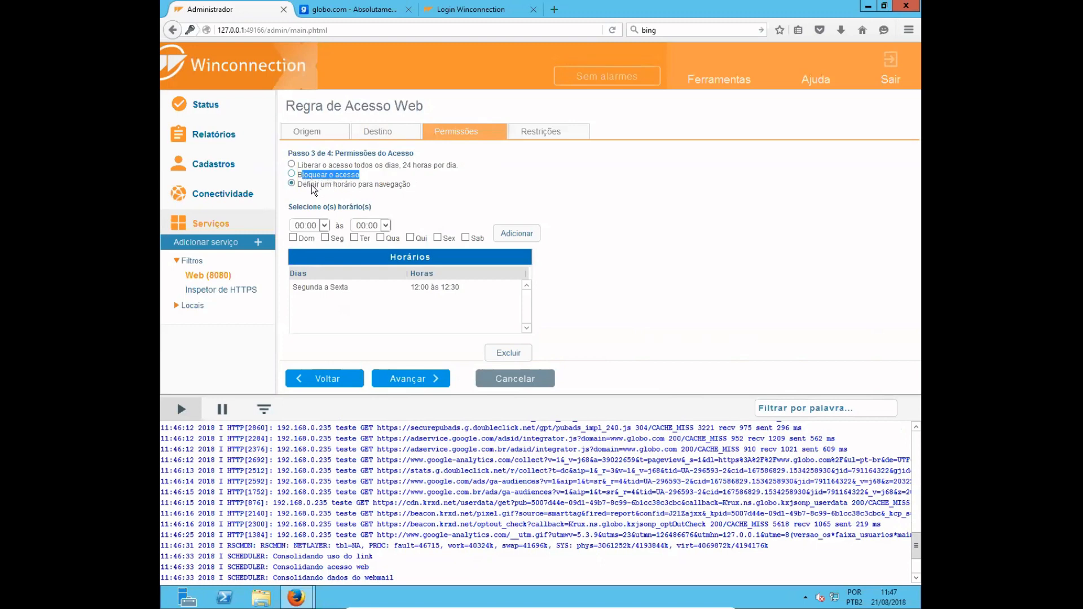
left_click(312, 184)
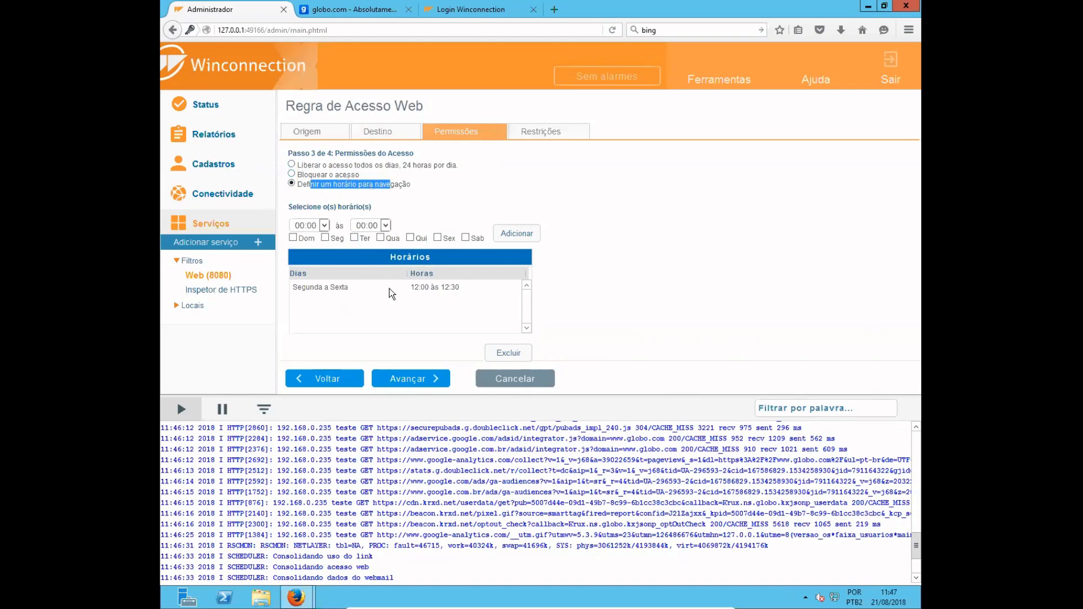
- Advance the rule to Restrições and examine the browsing time limit and the prohibited file extensions
left_click(419, 377)
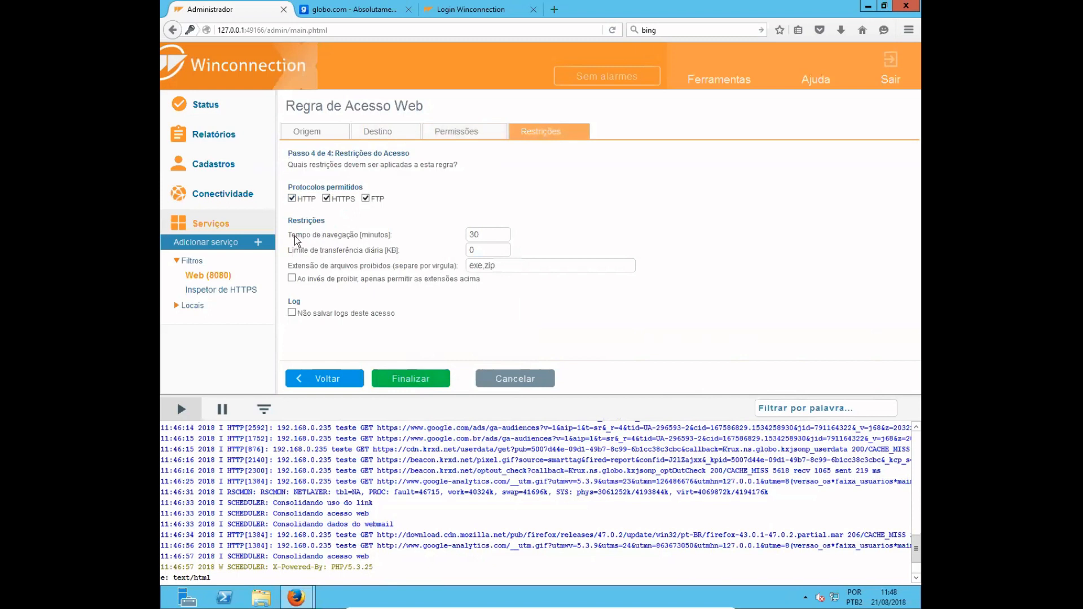
left_click_drag(295, 236, 348, 237)
left_click_drag(491, 234, 446, 231)
left_click_drag(341, 266, 377, 272)
left_click_drag(530, 271, 408, 276)
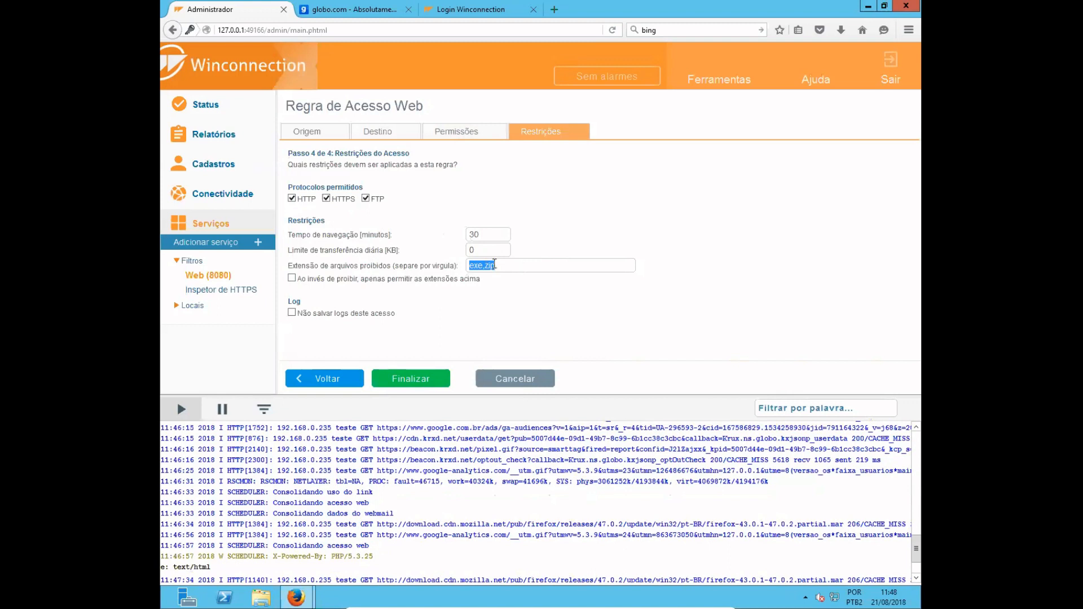
left_click(495, 265)
- Finish the web access rule and save the Web filter settings
left_click(424, 386)
left_click(317, 378)
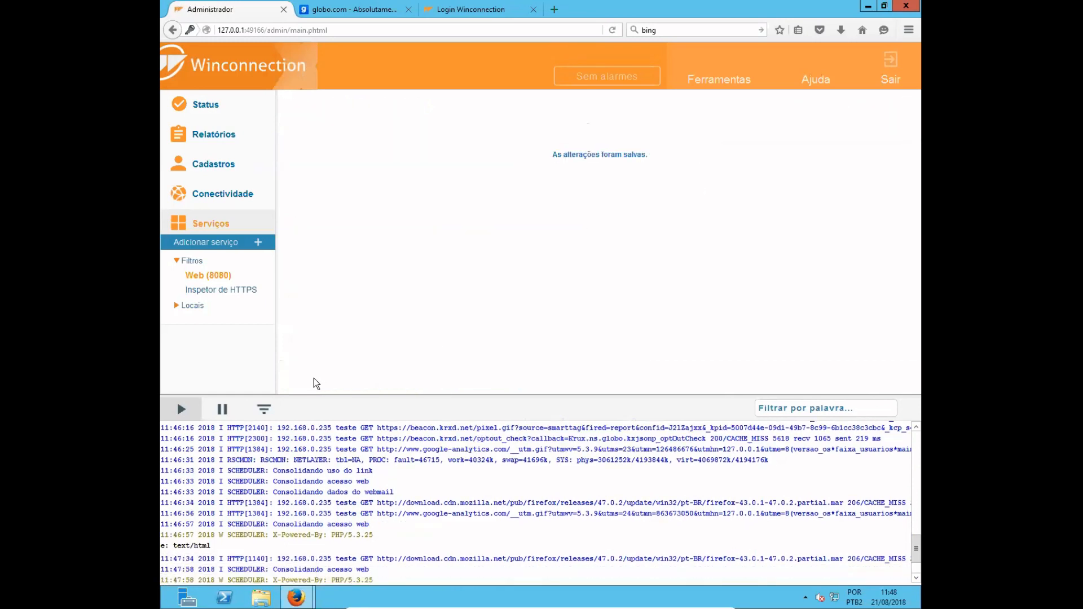
- Test the access rule by opening the ge sports page from the globo.com home page
left_click(377, 10)
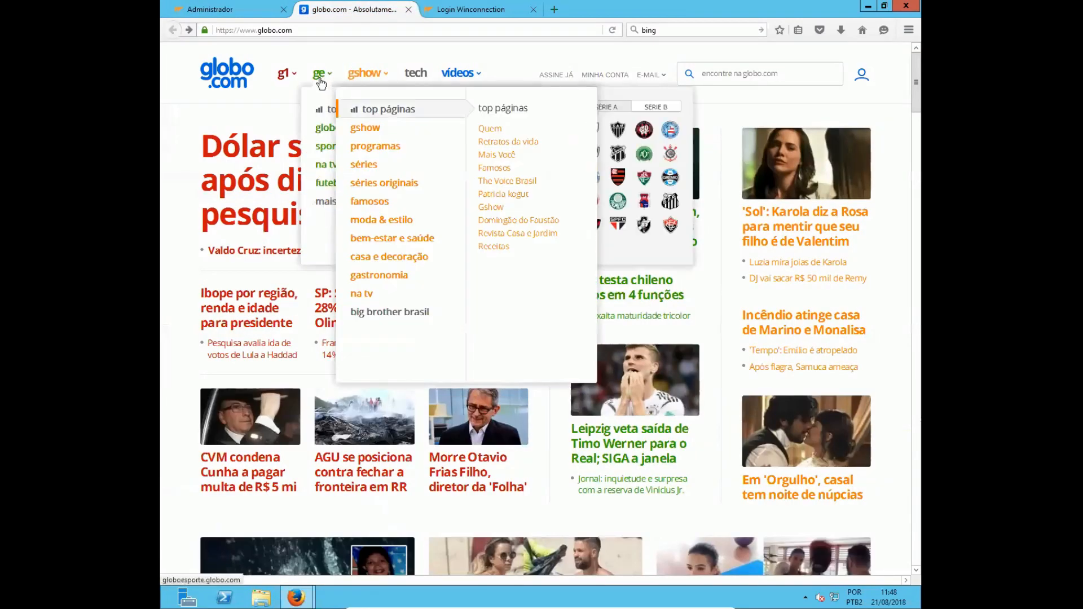
left_click(321, 82)
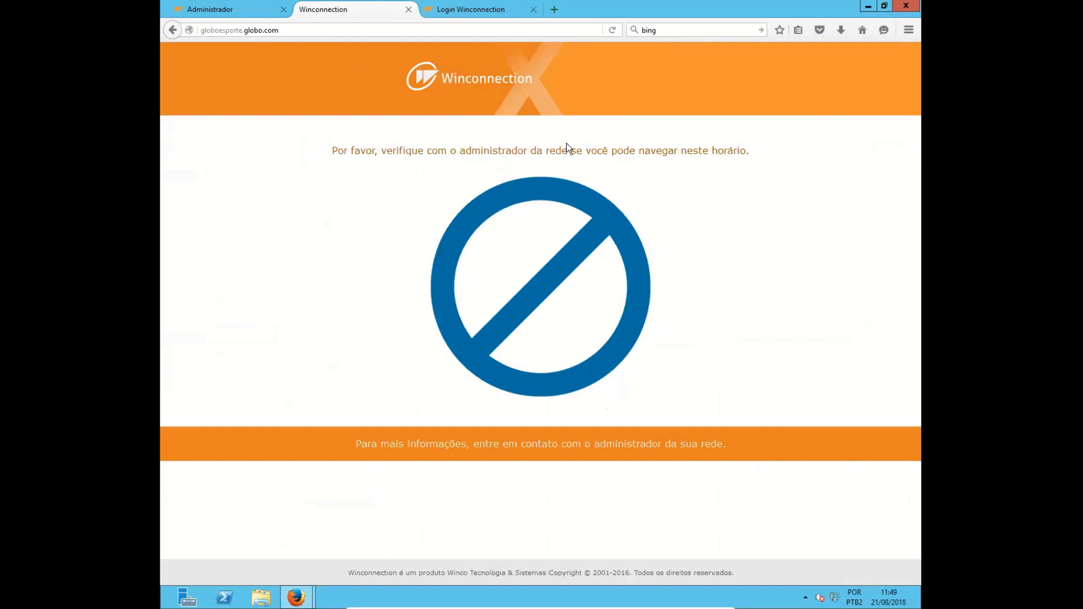
- Return to the Web (8080) filter in the administrator and review the HTTP and HTTPS exception lists under Listas
left_click(233, 8)
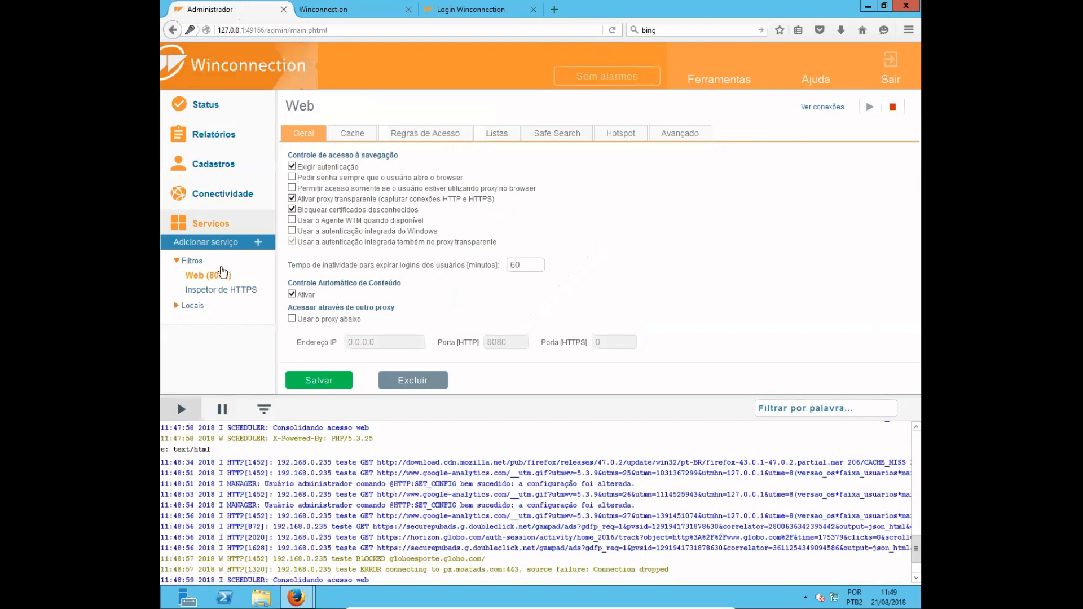
left_click(497, 136)
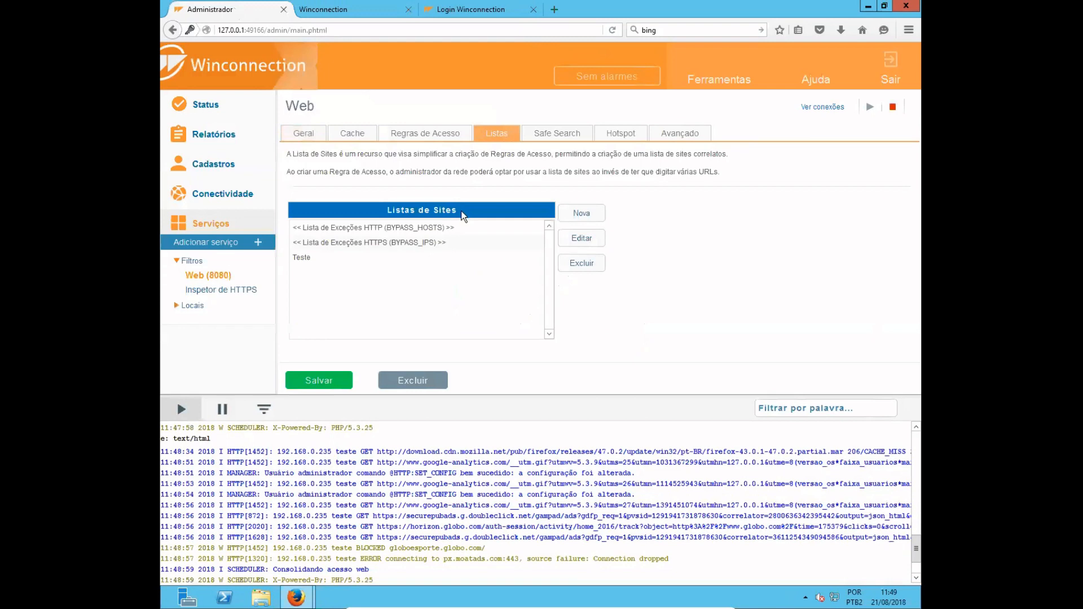
left_click(386, 228)
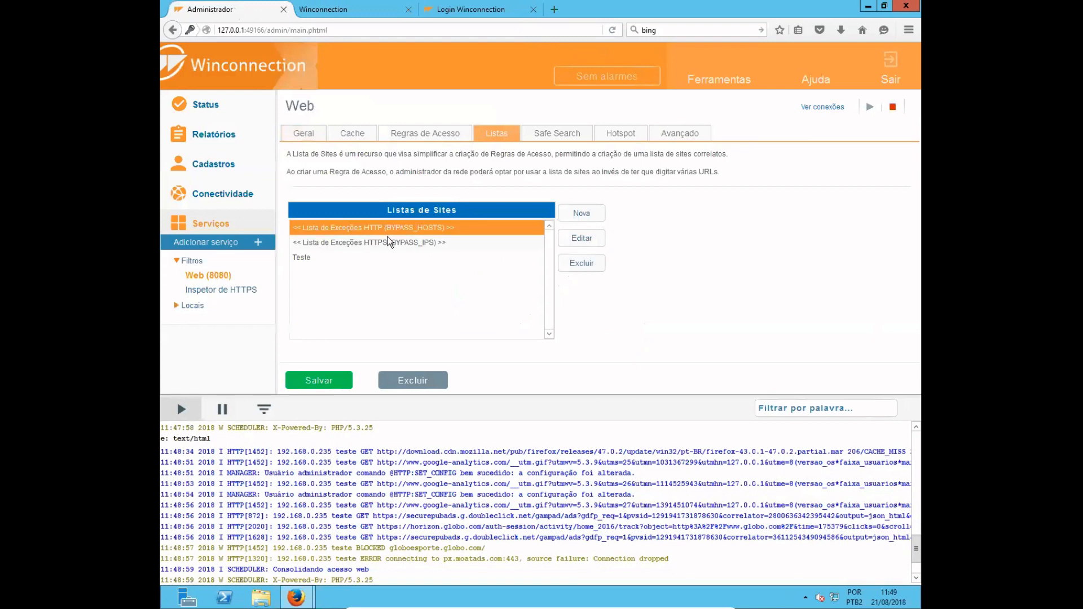
left_click(393, 244)
left_click(399, 229)
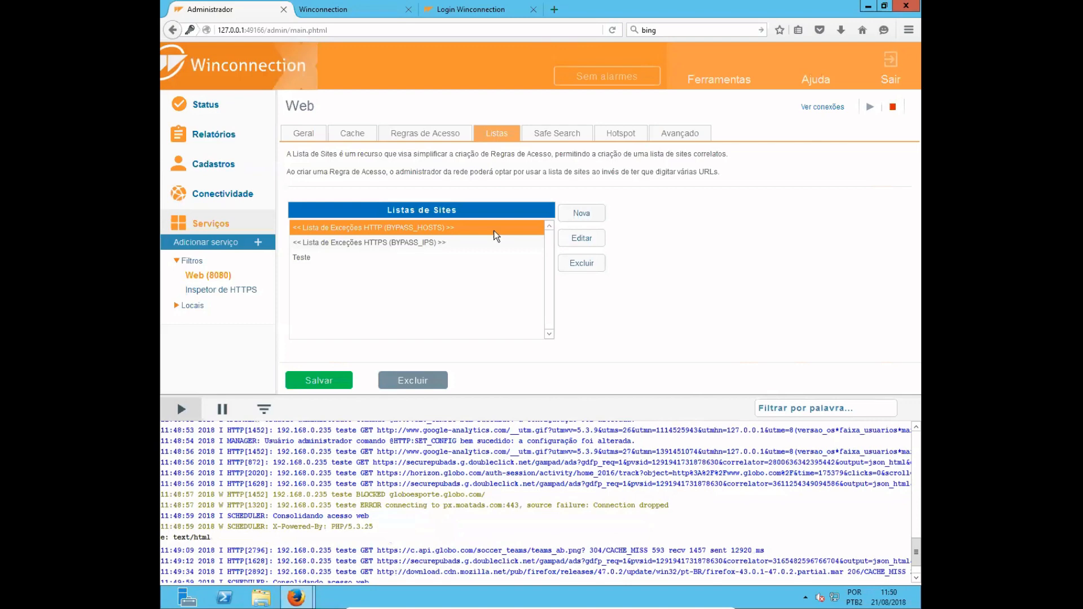
- Open the Web filter's Safe Search settings and examine the description of the adult content filtering
left_click(561, 140)
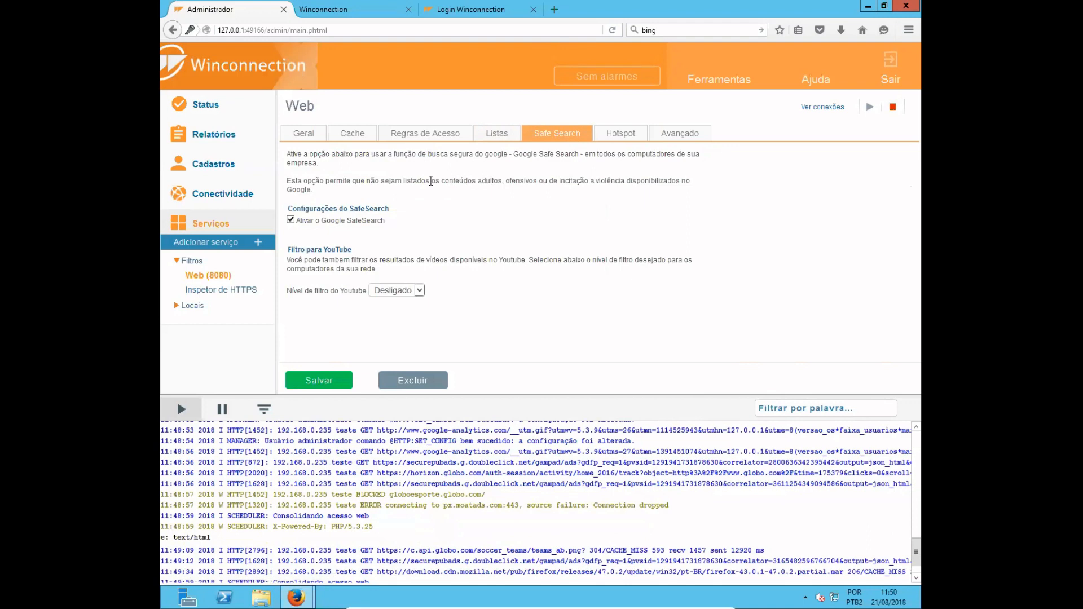
left_click_drag(422, 181, 493, 181)
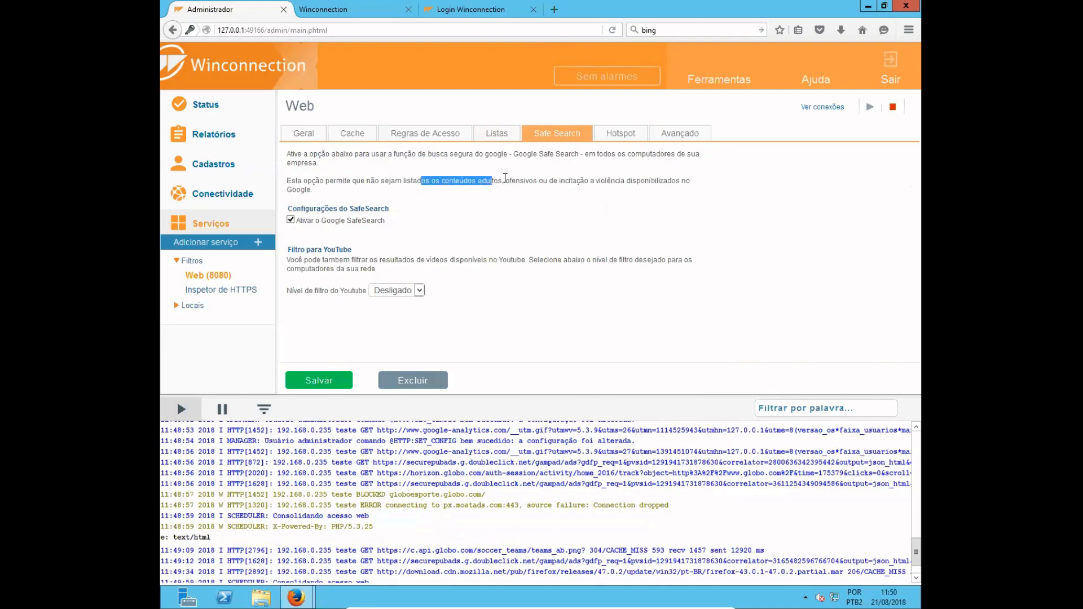
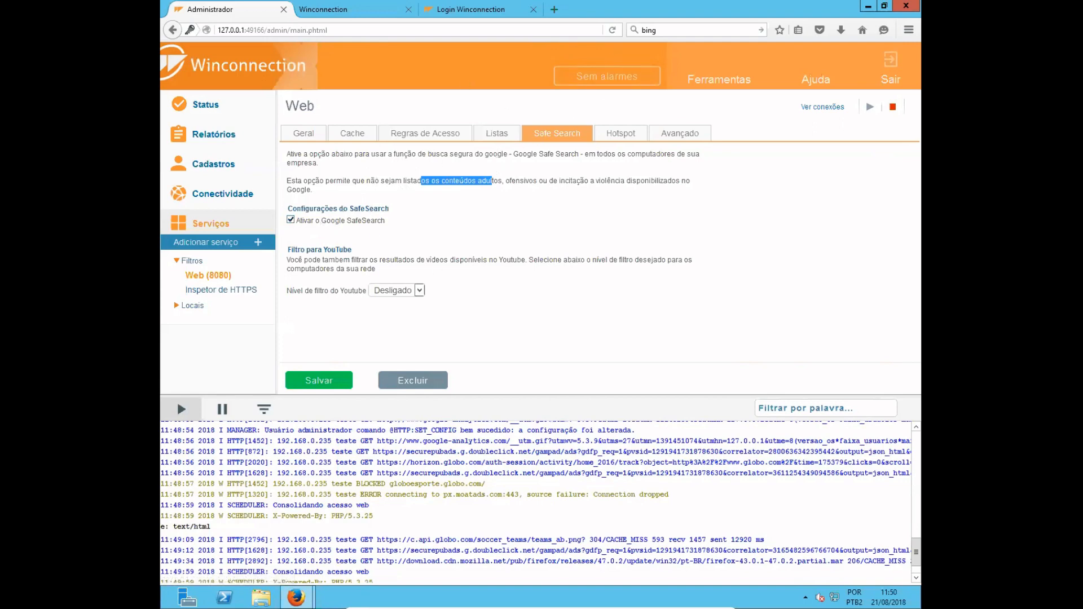
- Review the Web filter's Hotspot settings alongside the Login Winconnection page, and examine the TCP port in the filter's advanced settings
left_click(454, 223)
left_click(617, 135)
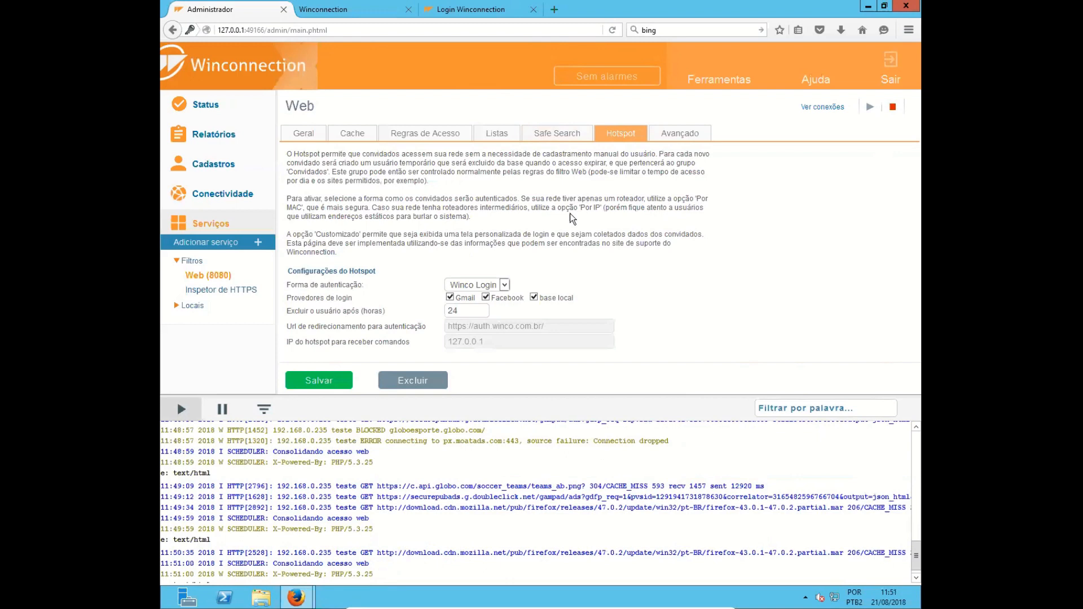
left_click(463, 10)
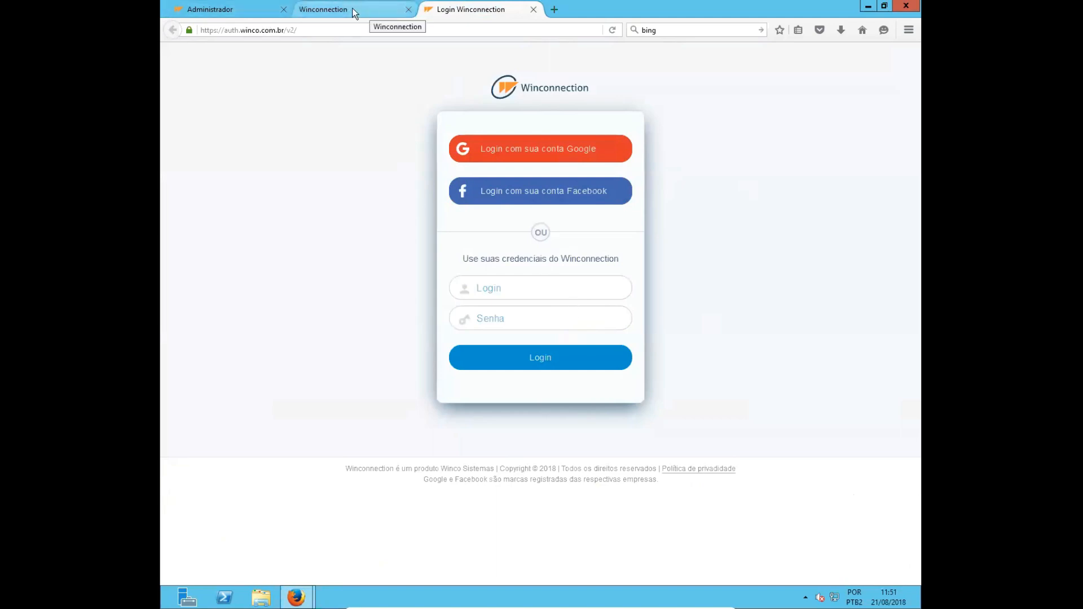
left_click(215, 11)
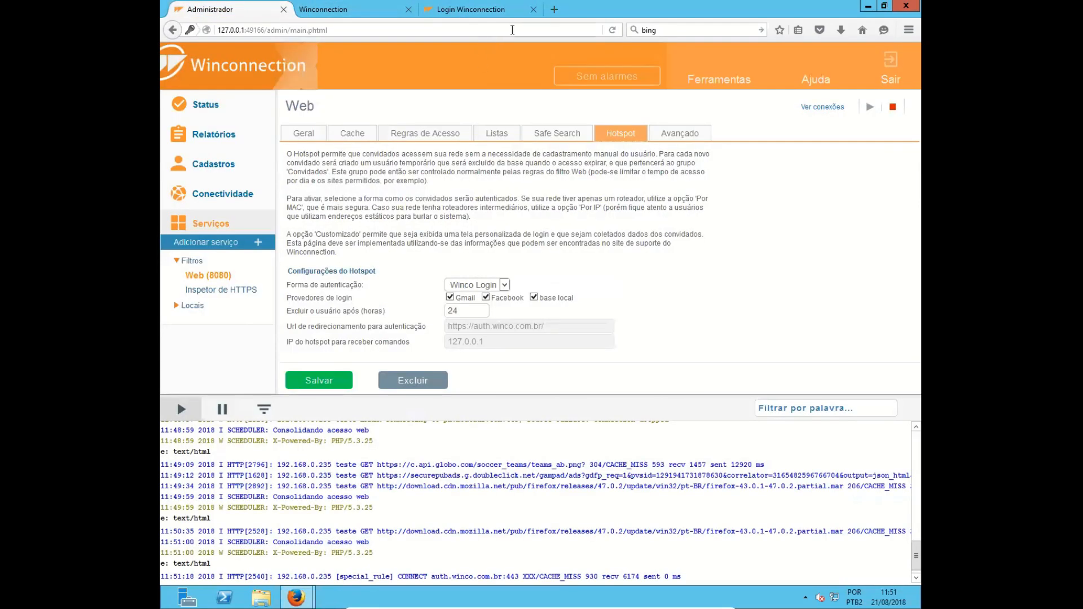
left_click(469, 7)
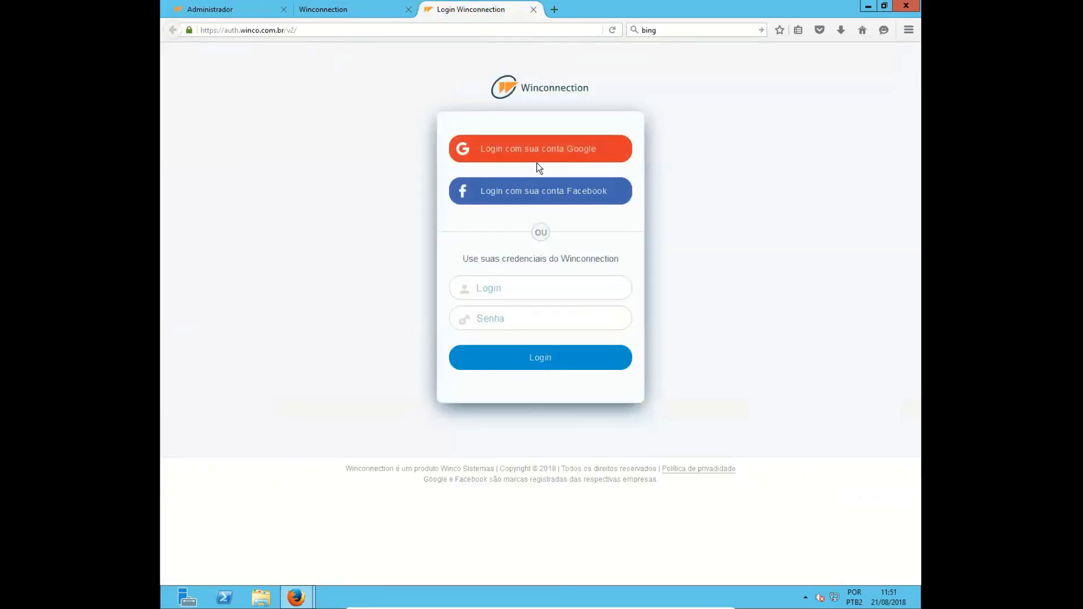
left_click(250, 9)
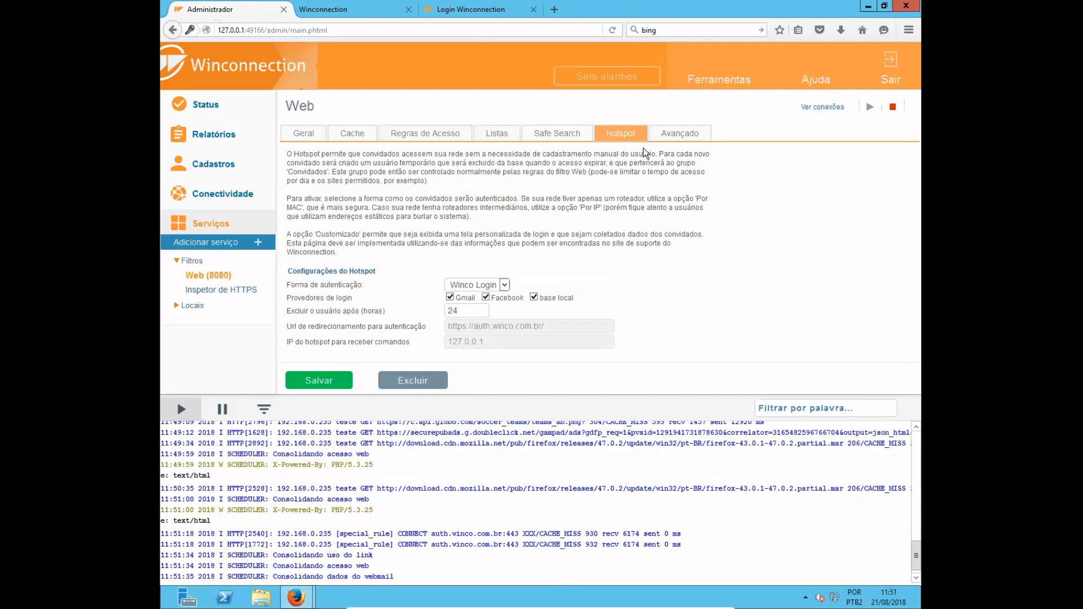
left_click(680, 139)
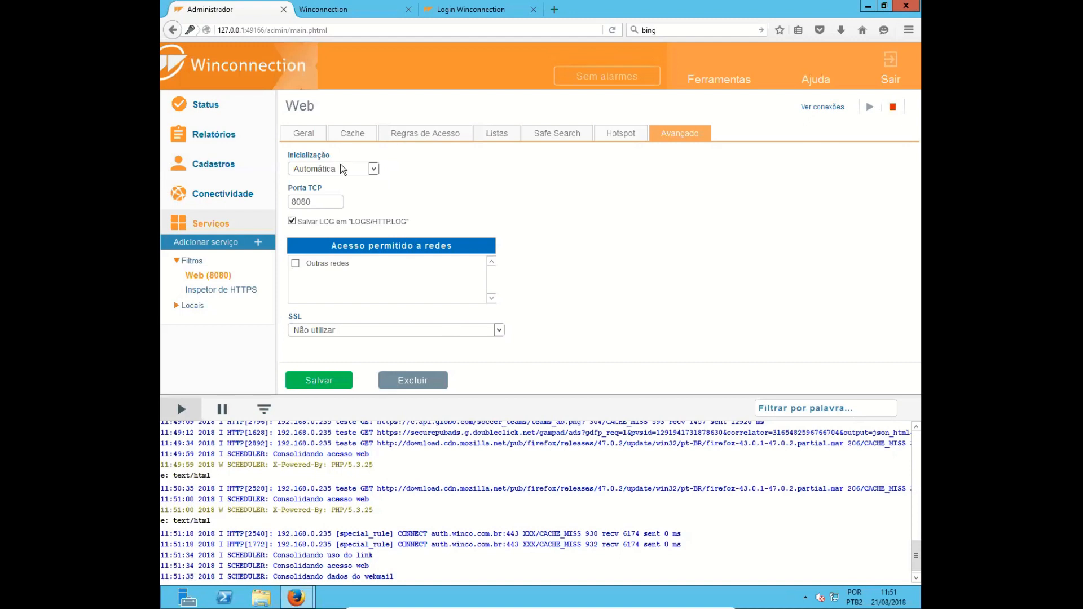
mouse_move(321, 202)
left_mouse_down()
mouse_move(294, 202)
mouse_move(303, 203)
left_mouse_up()
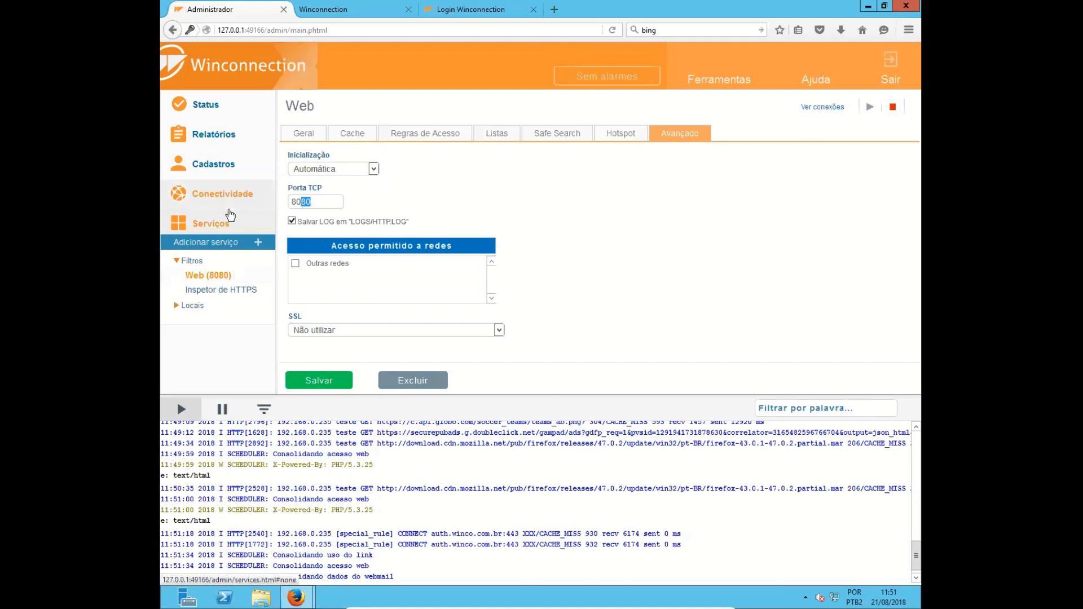
- Examine the Inspetor de HTTPS filter's default policy and its exception rule for itau.com.br
left_click(212, 293)
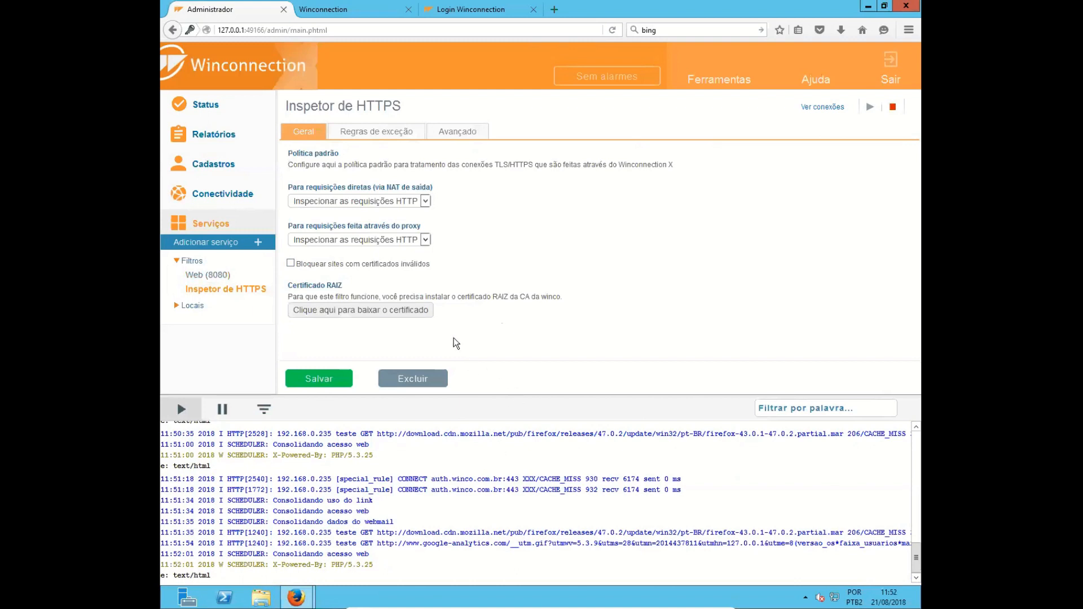
left_click(380, 131)
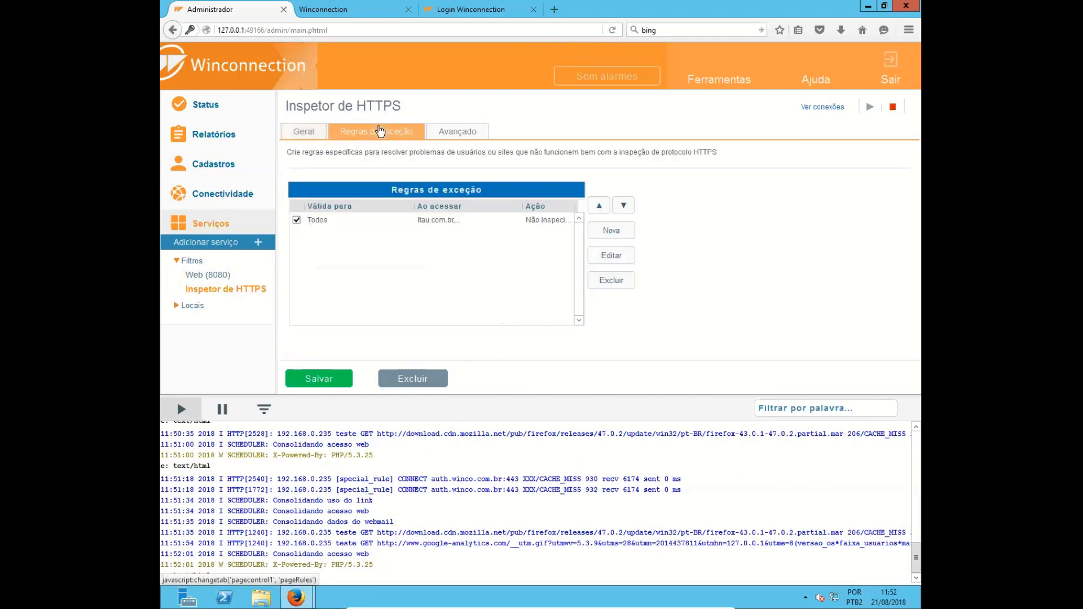
left_click(439, 221)
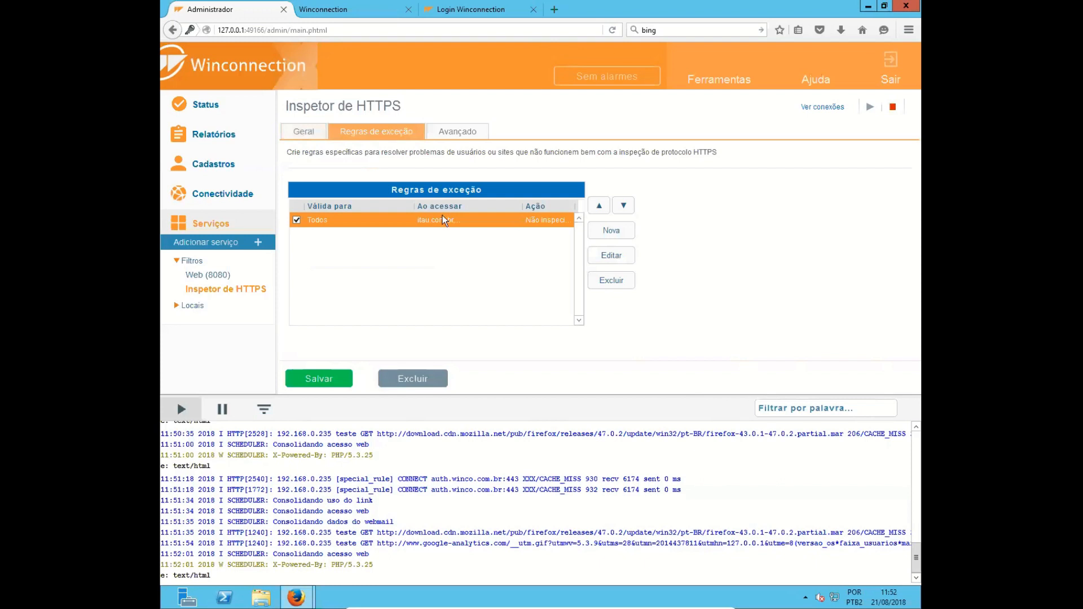
left_click(310, 140)
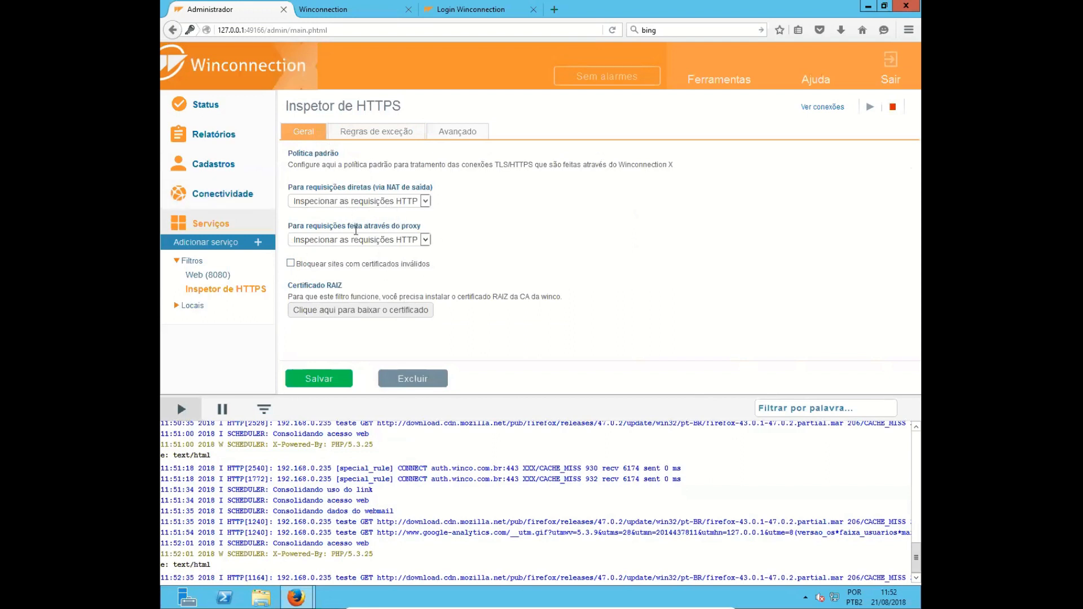
left_click(364, 133)
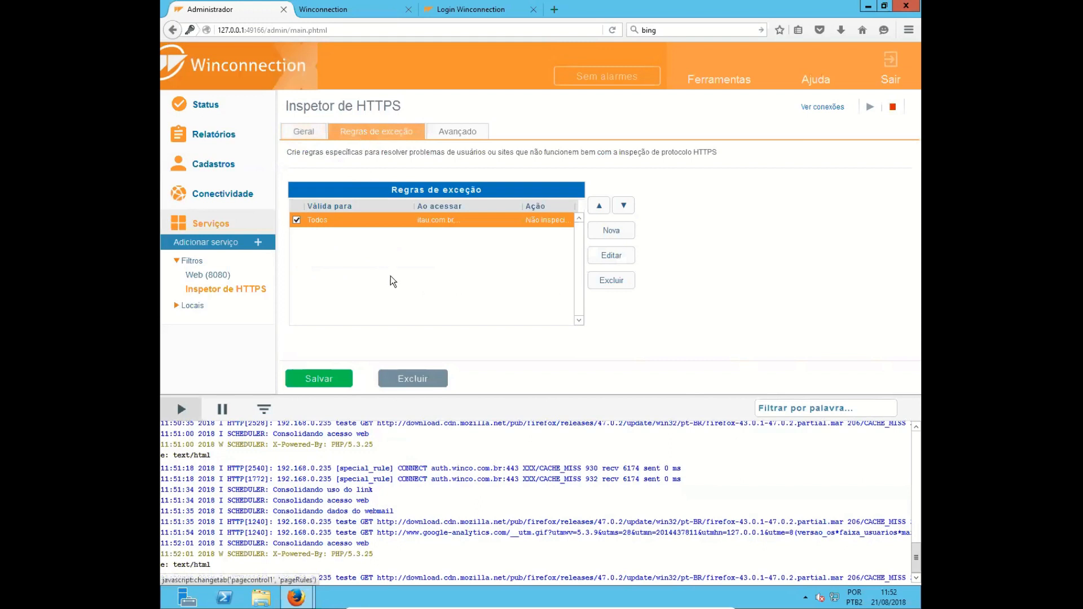
- Look through the origin, destination and policy steps of a new HTTPS exception rule, cancel it, and return to the inspector's general settings
left_click(627, 231)
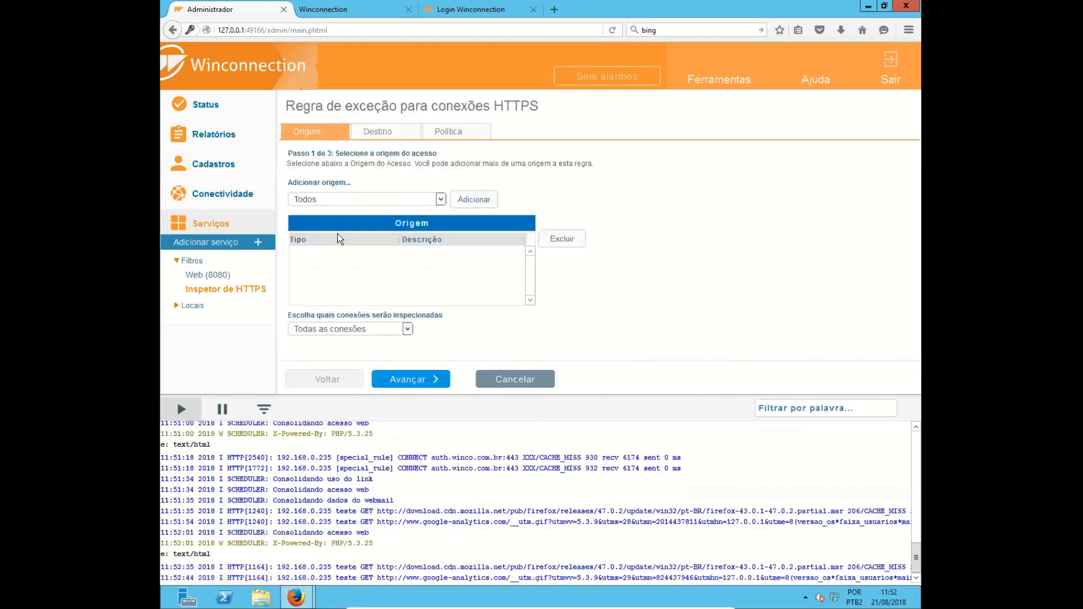
left_click(377, 136)
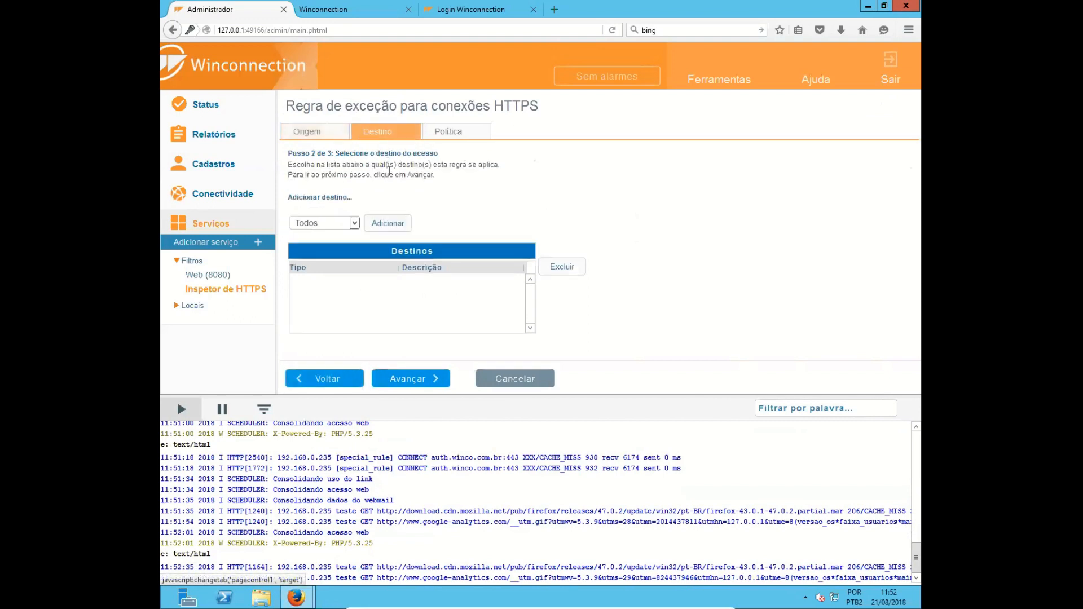
left_click(451, 131)
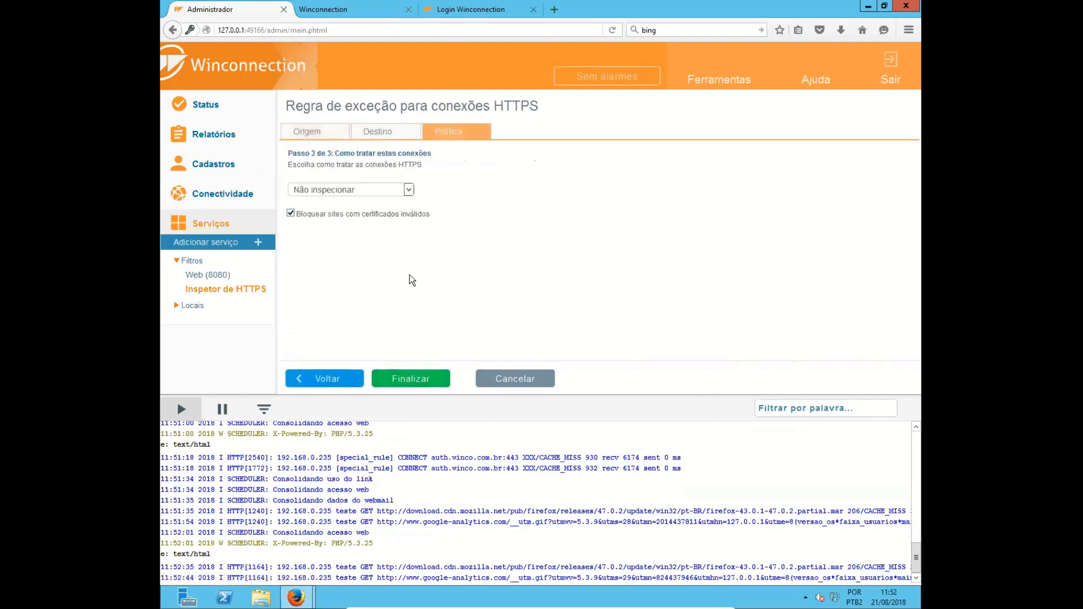
left_click(408, 190)
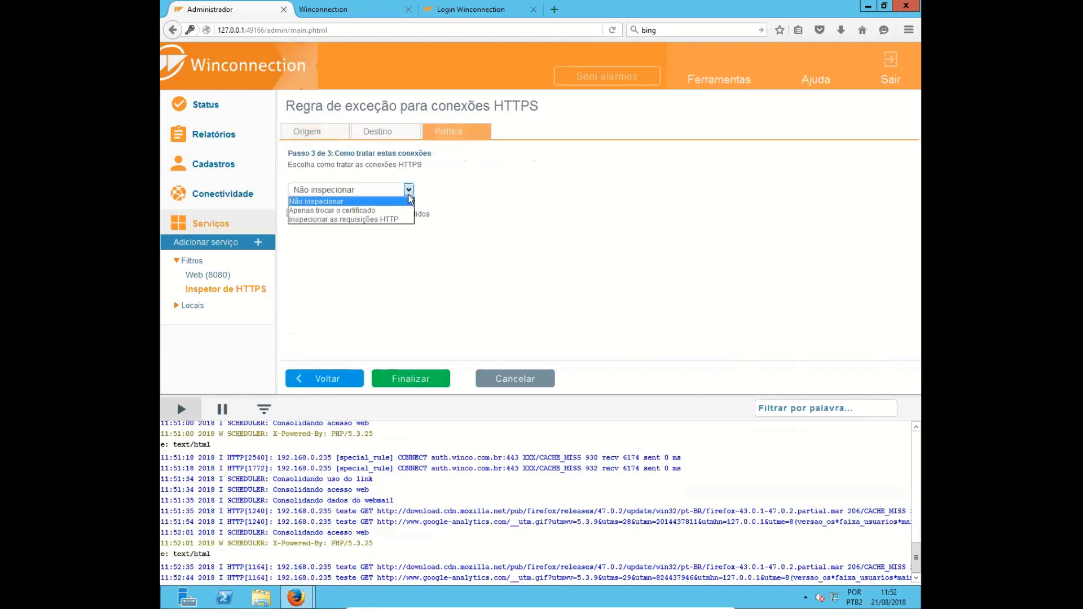
left_click(520, 383)
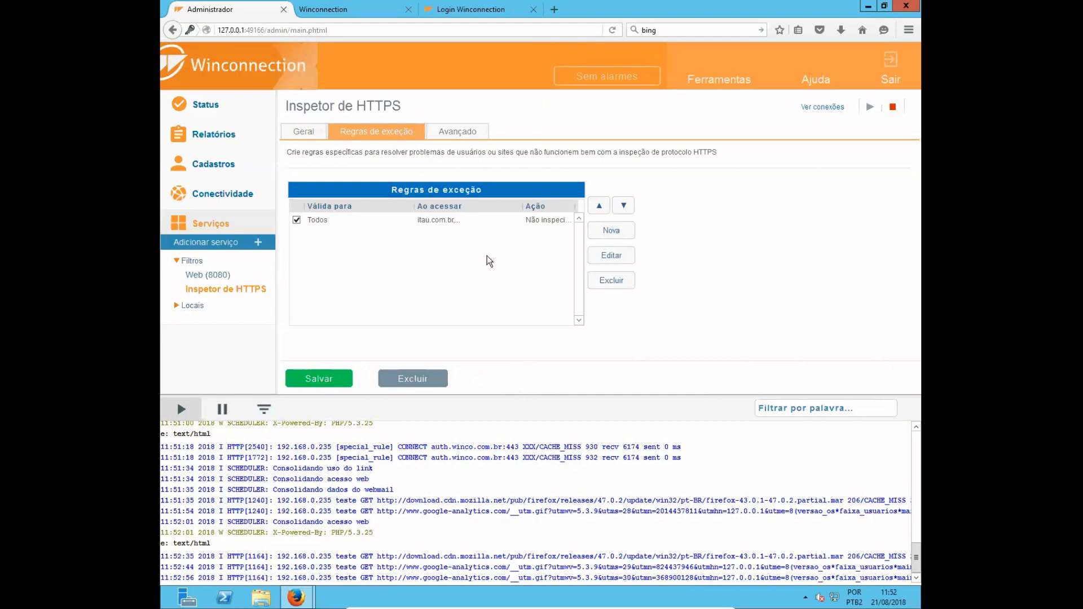
left_click(306, 134)
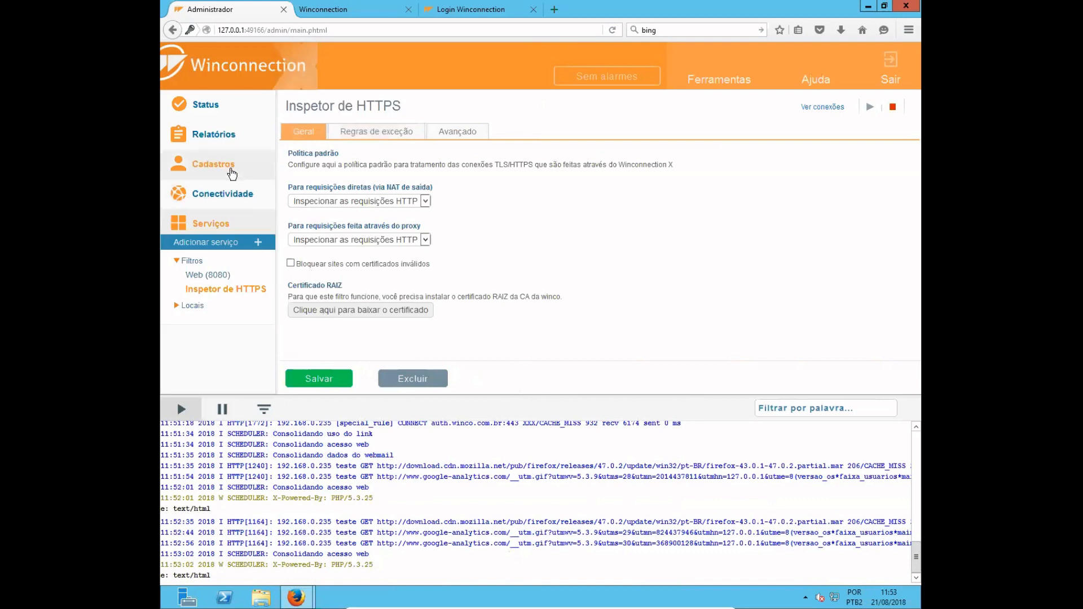
- Open the Cache de DNS service among the local services and review its DNS servers and domain rules
left_click(230, 144)
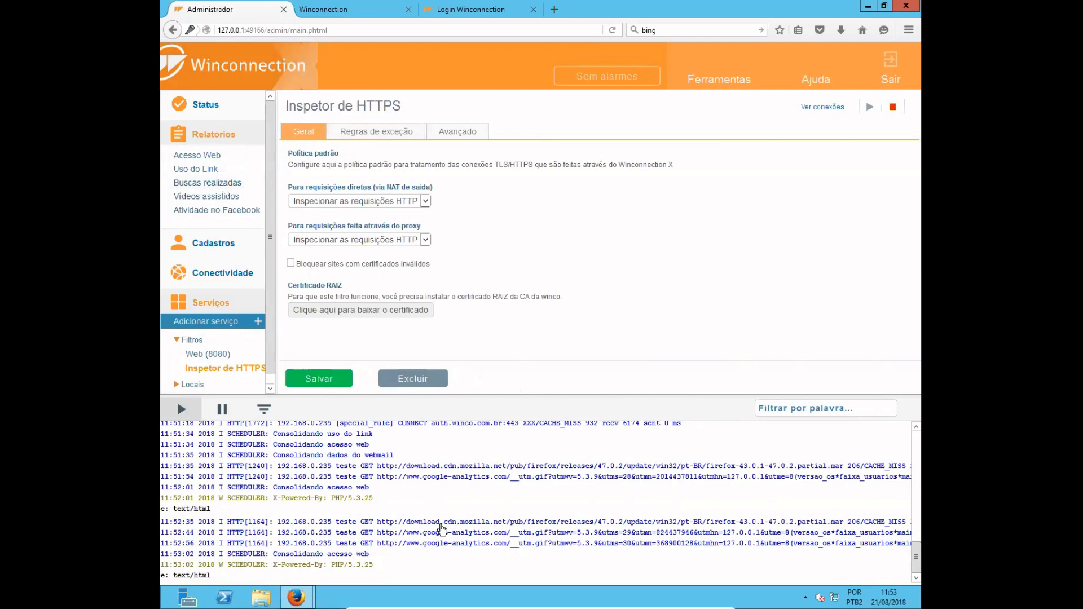
left_click(225, 144)
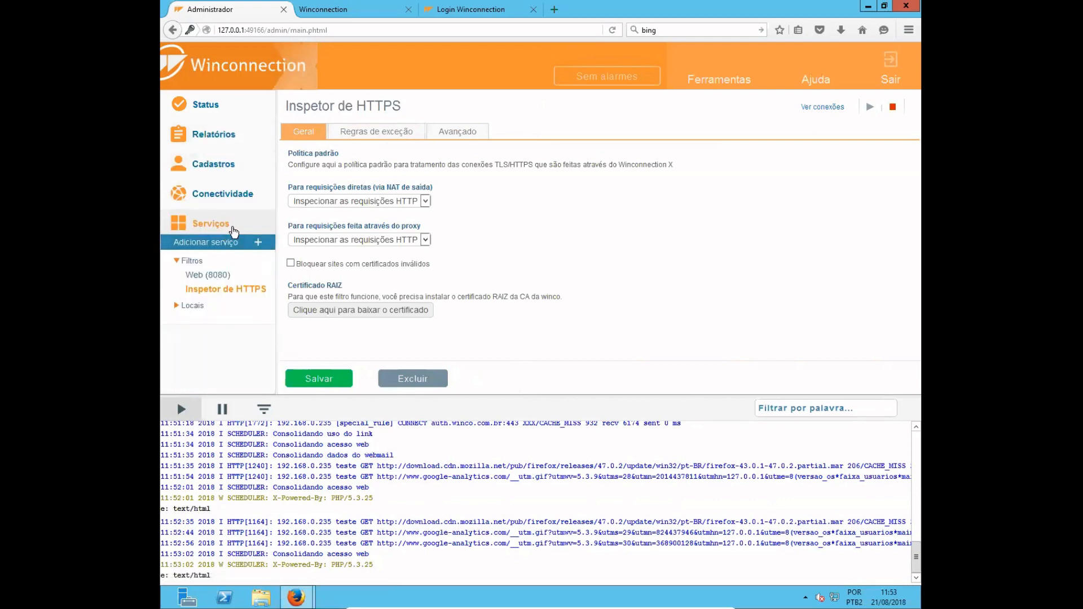
left_click(196, 261)
left_click(189, 279)
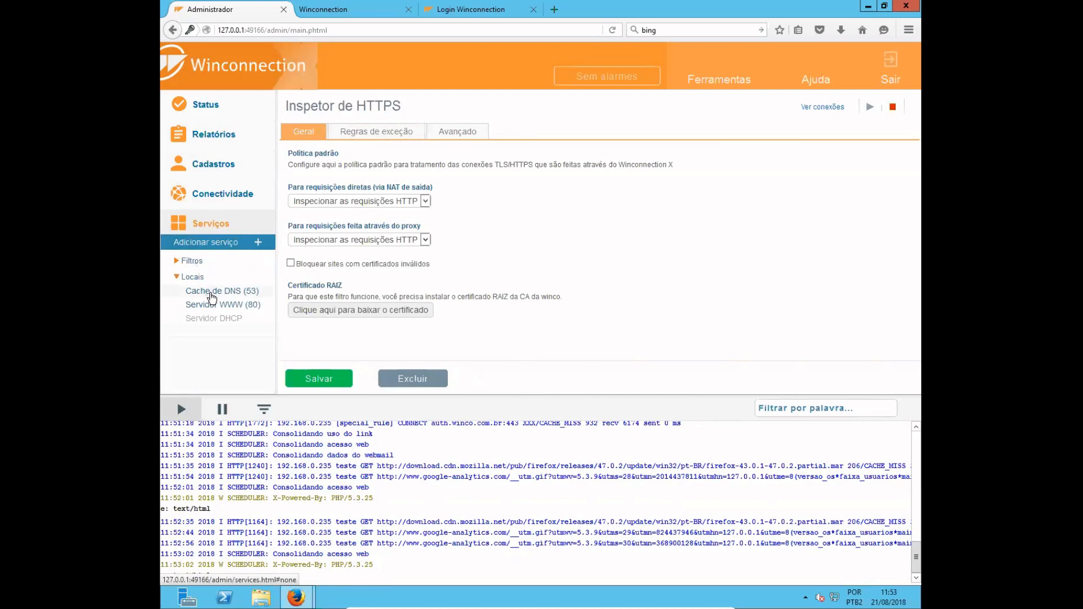
left_click(212, 293)
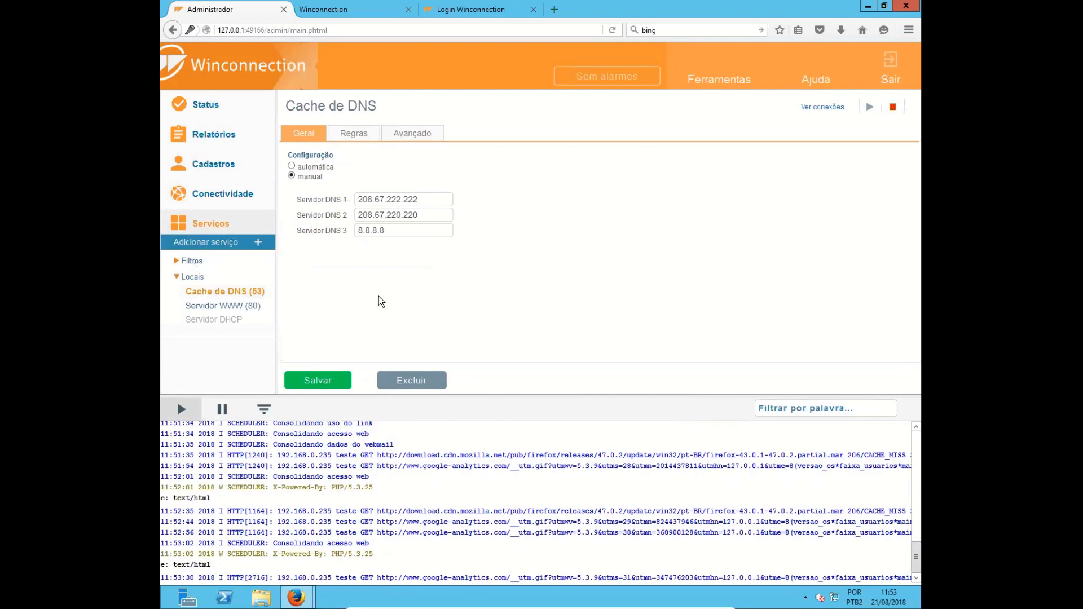
left_click(356, 138)
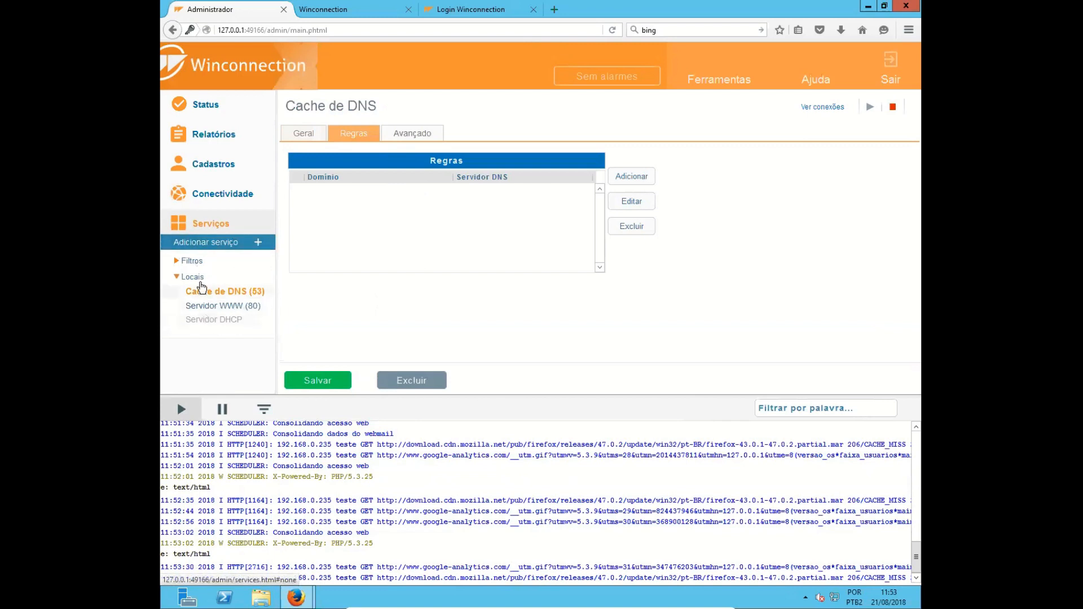
- Review the directory aliases of the Servidor WWW service, select the report alias, and show the list of available reports
left_click(214, 307)
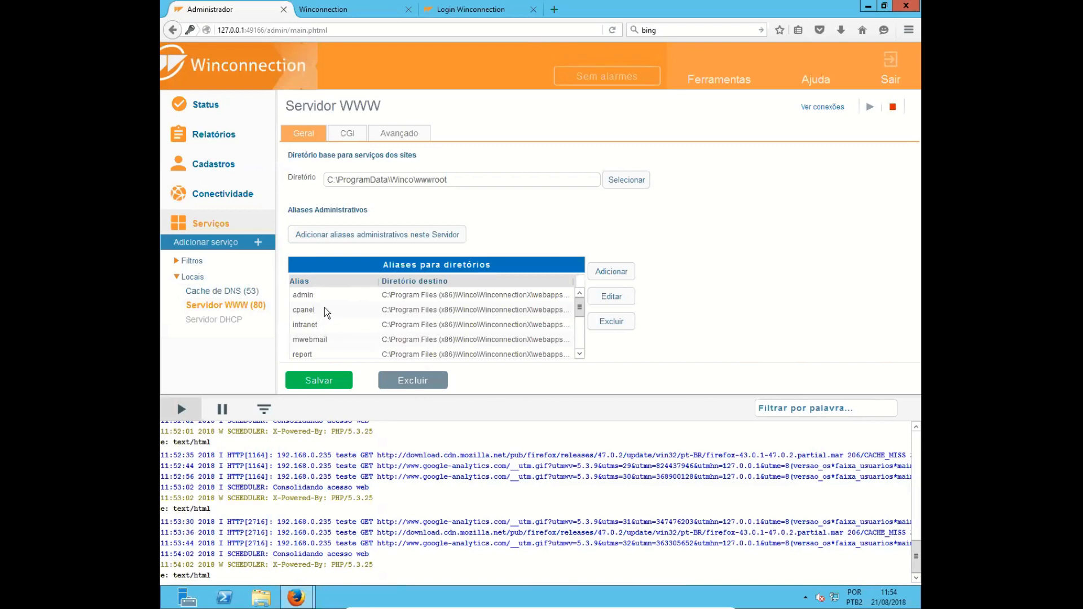
scroll(323, 330, "down", 1)
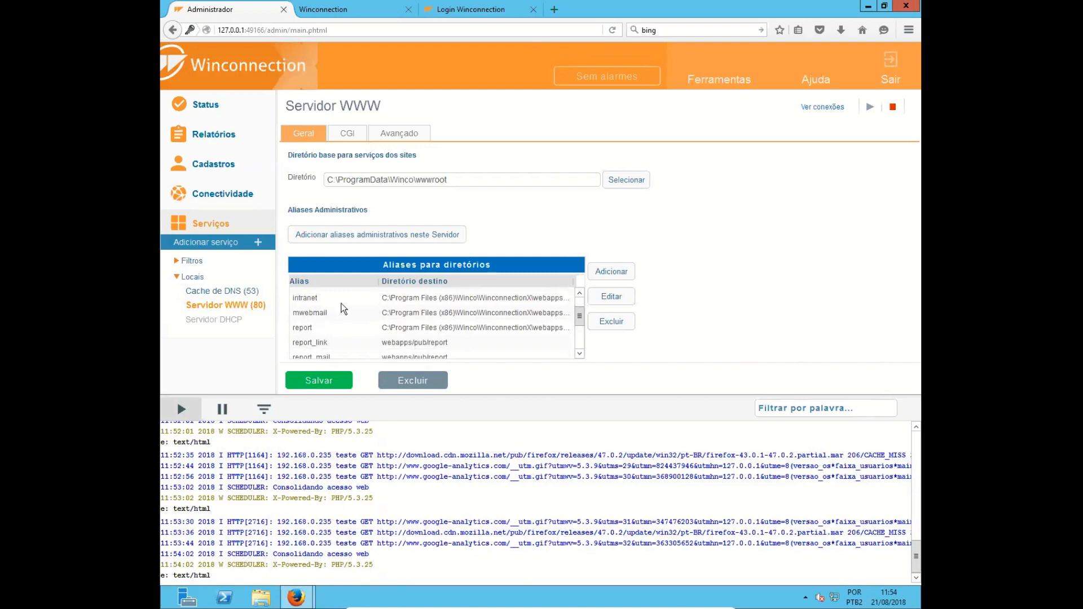
left_click(322, 328)
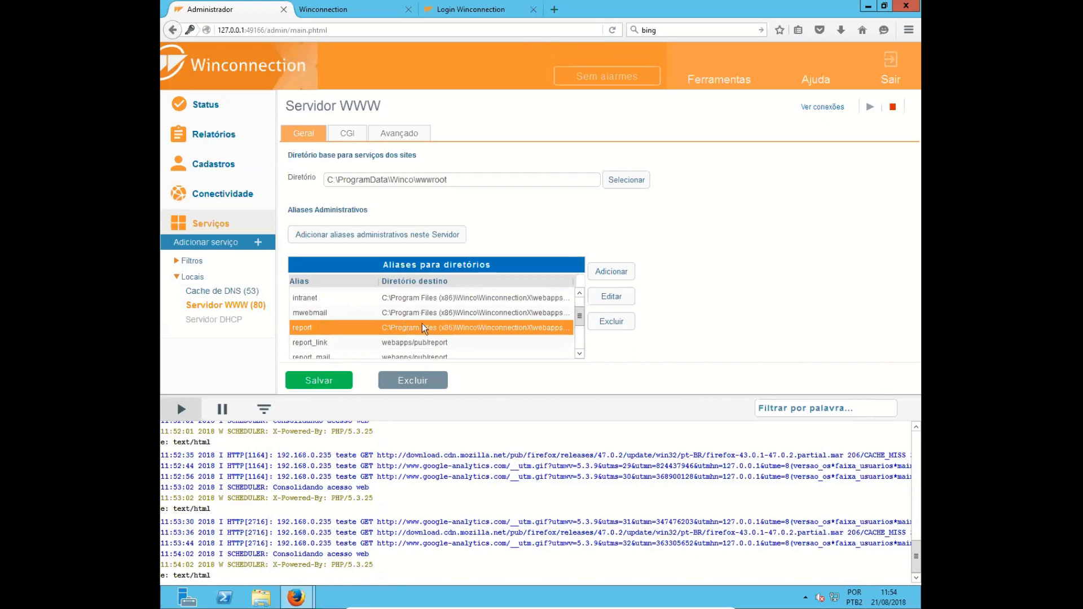
left_click(245, 141)
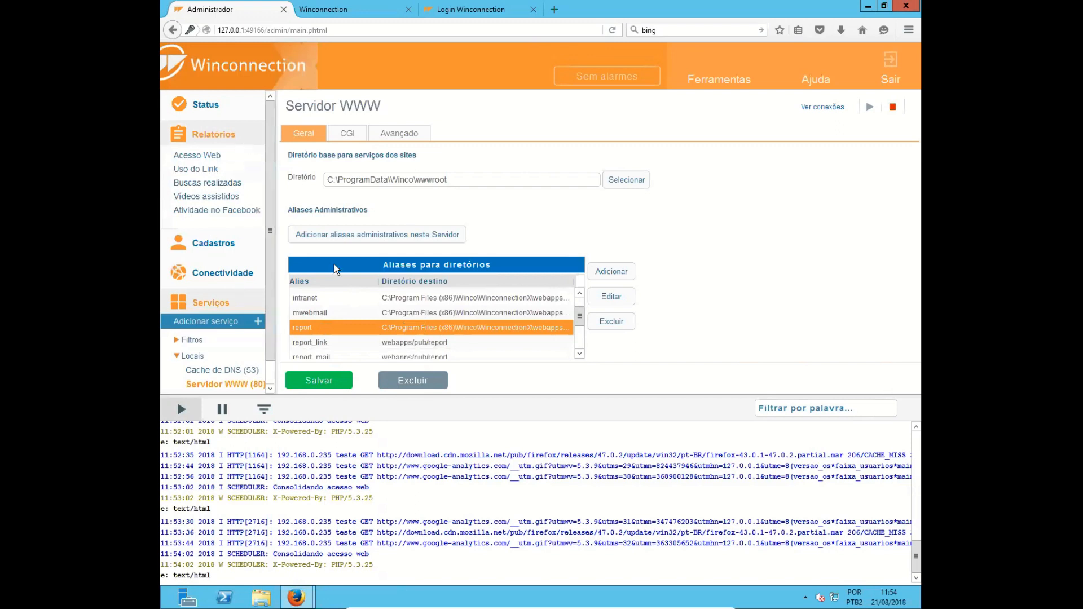
- Review the Servidor DHCP service's general settings, and collapse the Relatórios and Serviços sections
scroll(244, 299, "down", 1)
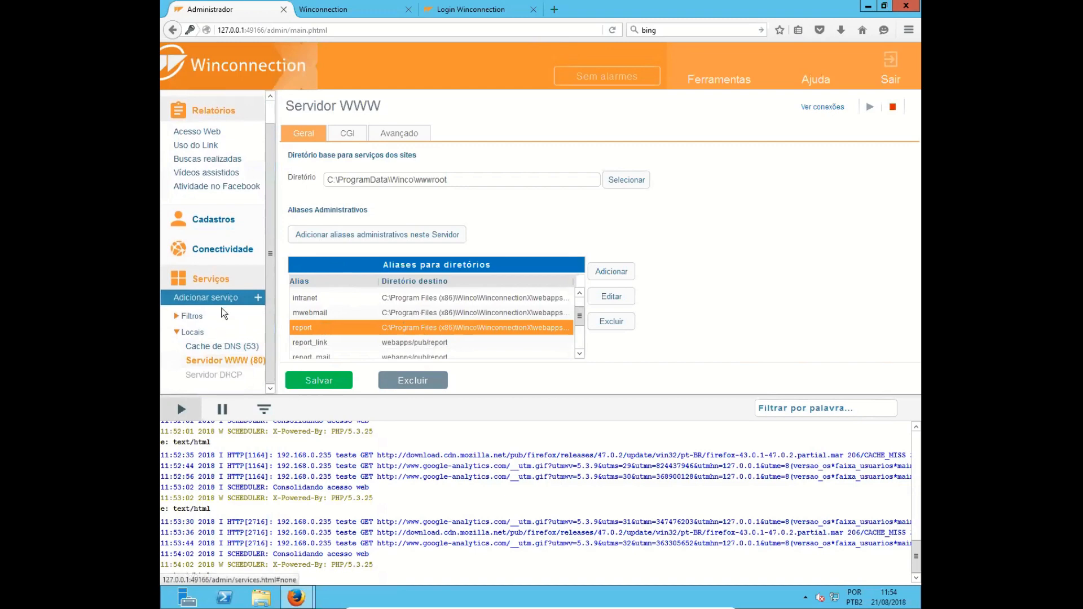
left_click(211, 376)
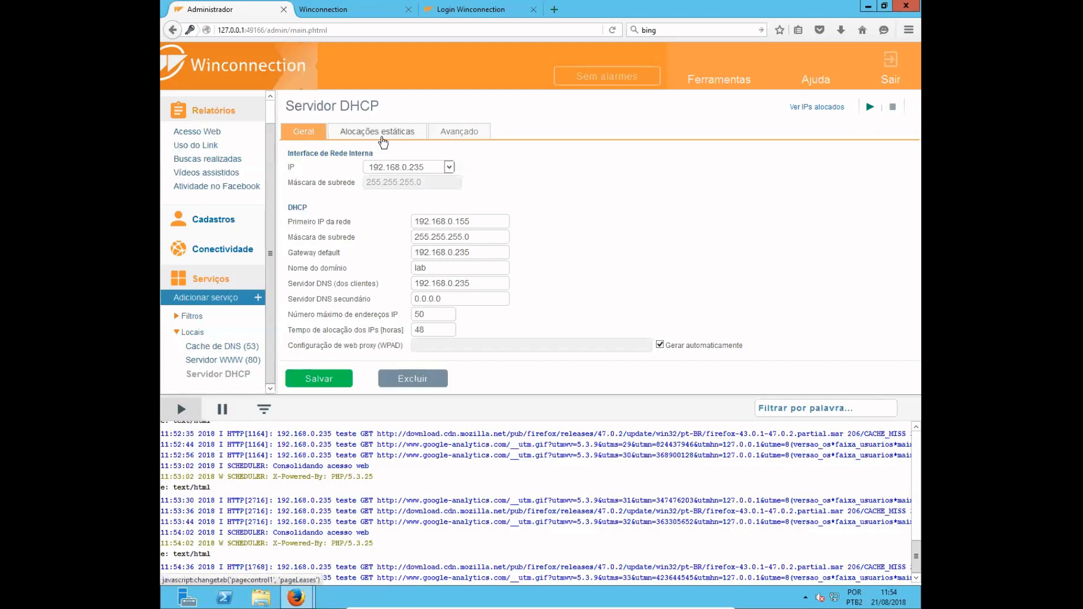
left_click(239, 112)
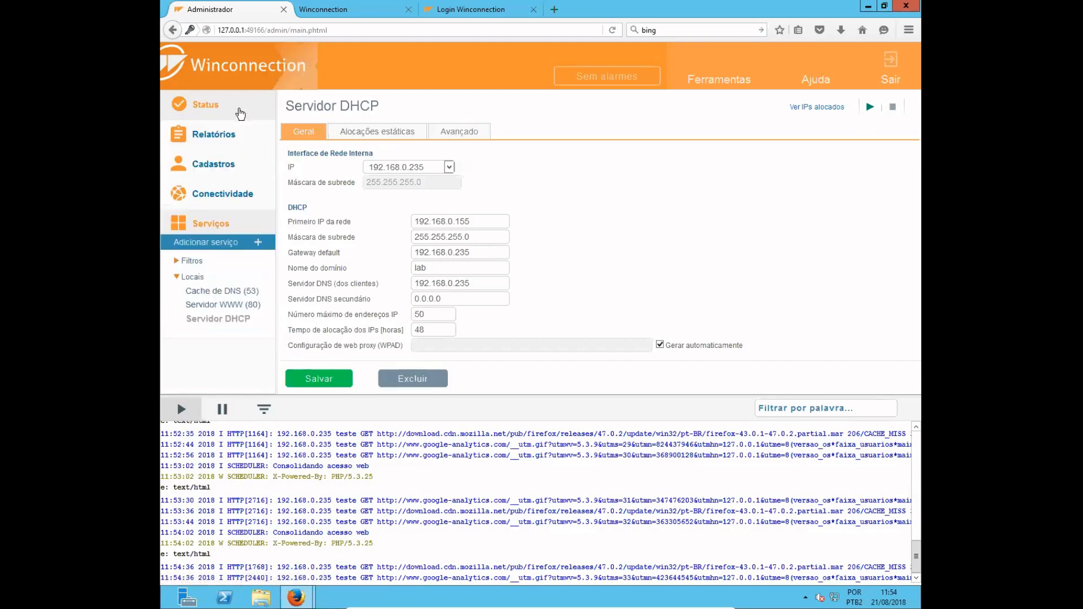
left_click(224, 226)
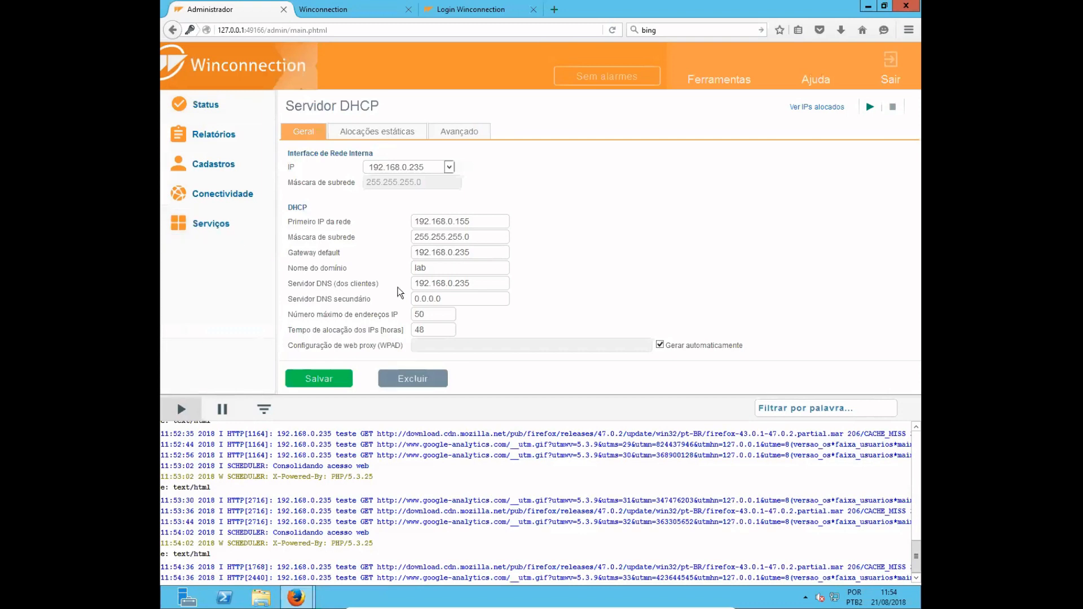
- View the full log, highlight the entry for the blocked globoesporte.globo.com access, and return to the administrator page
left_click(717, 83)
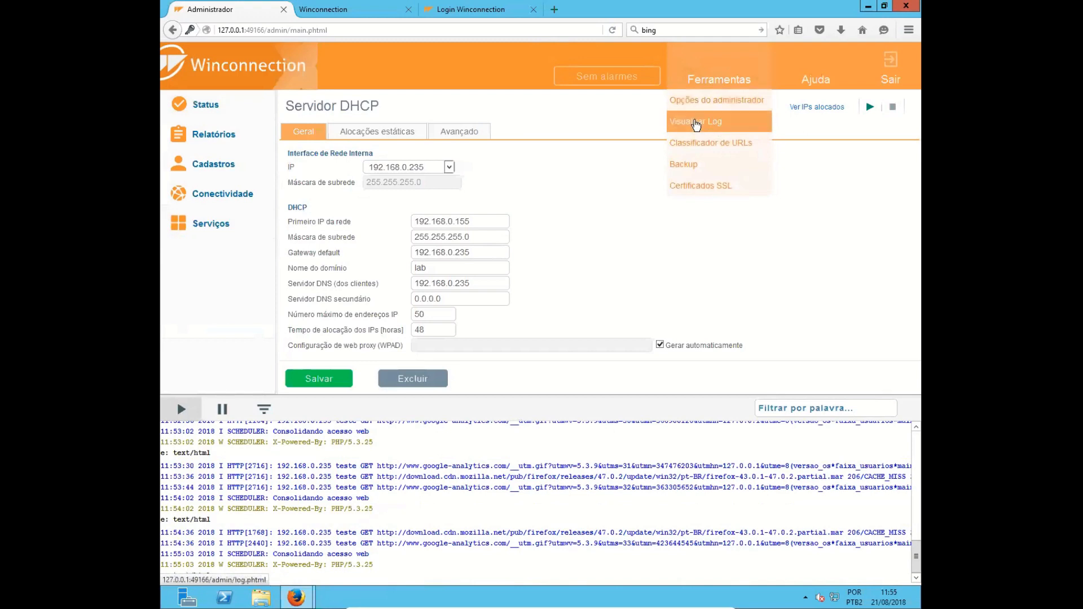
left_click(696, 122)
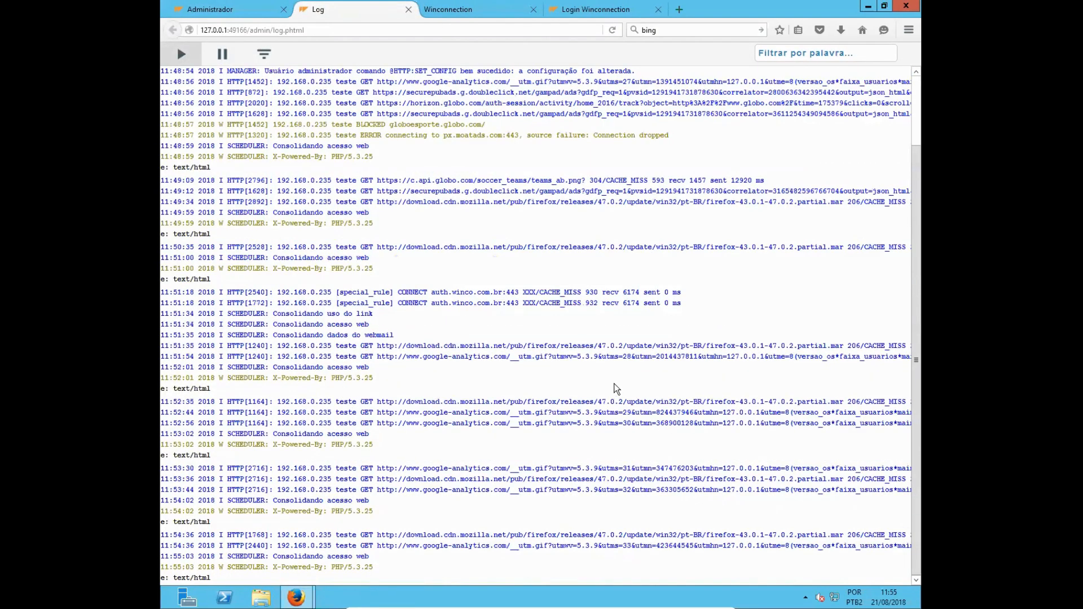
scroll(470, 265, "up", 2)
left_click_drag(332, 130, 493, 129)
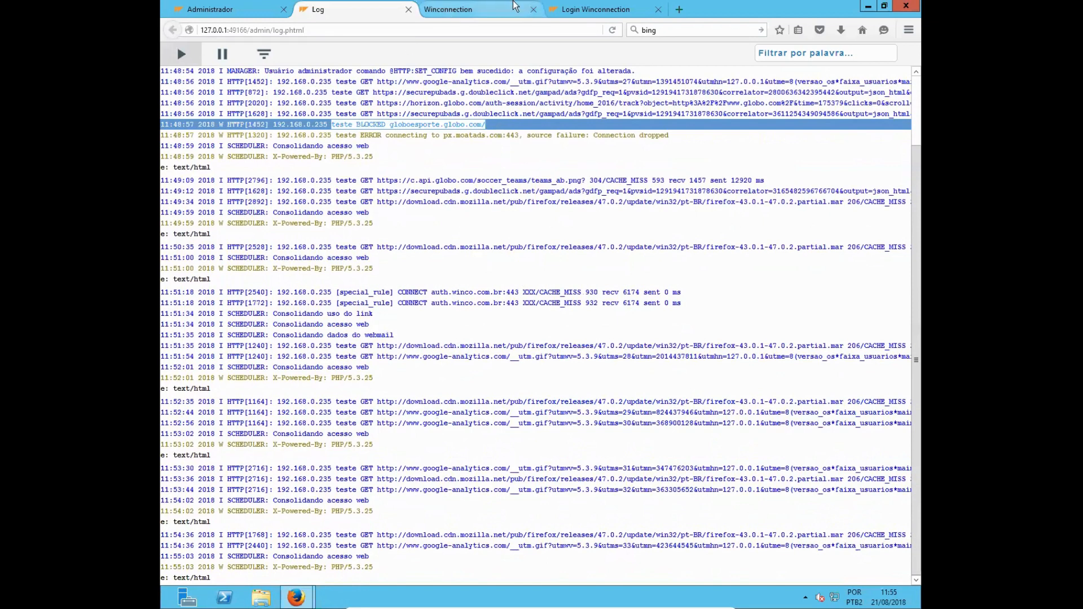
left_click(241, 13)
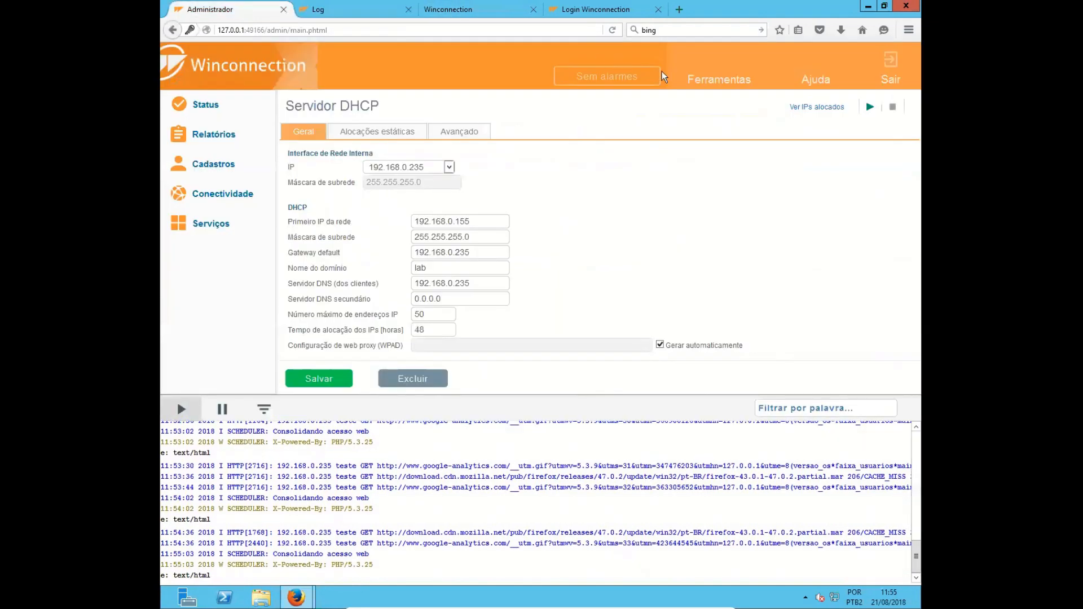
- Open the Certificados SSL tool, review the fields for generating a certificate, and close it without generating one
mouse_move(725, 89)
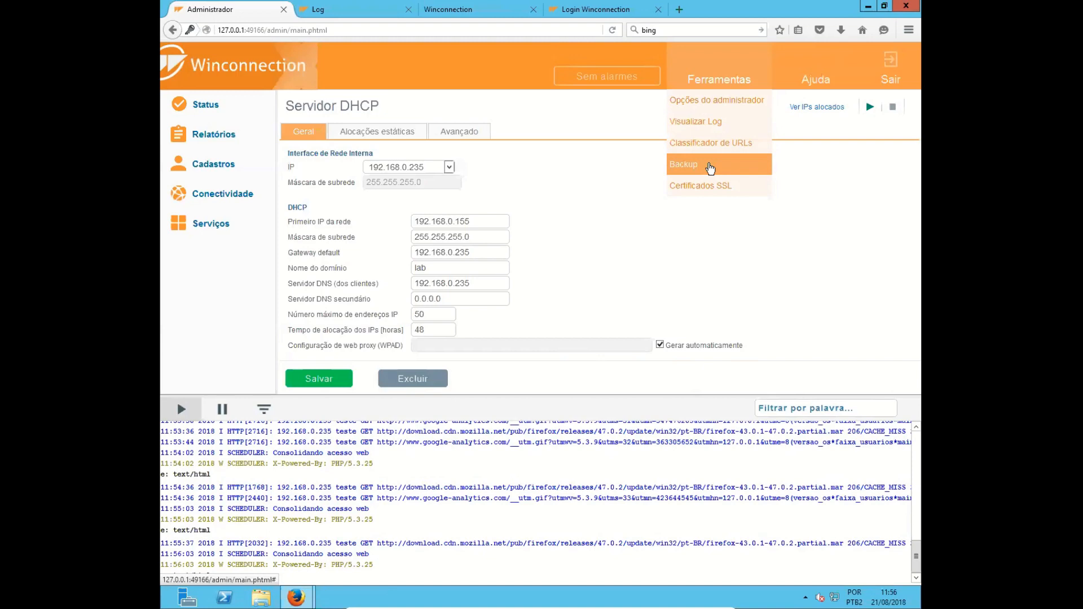
left_click(689, 193)
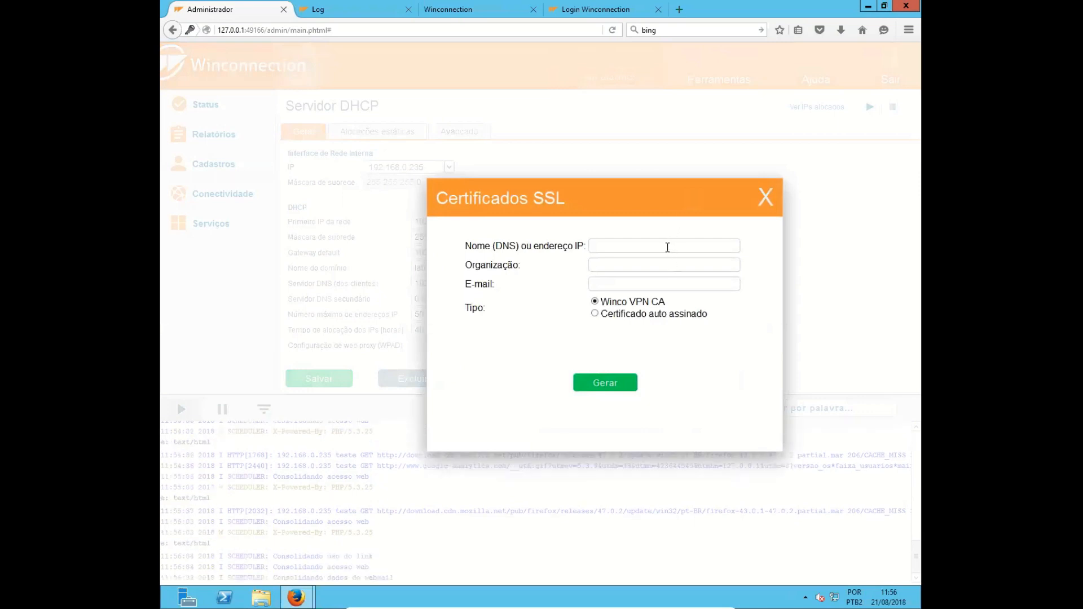
left_click(667, 248)
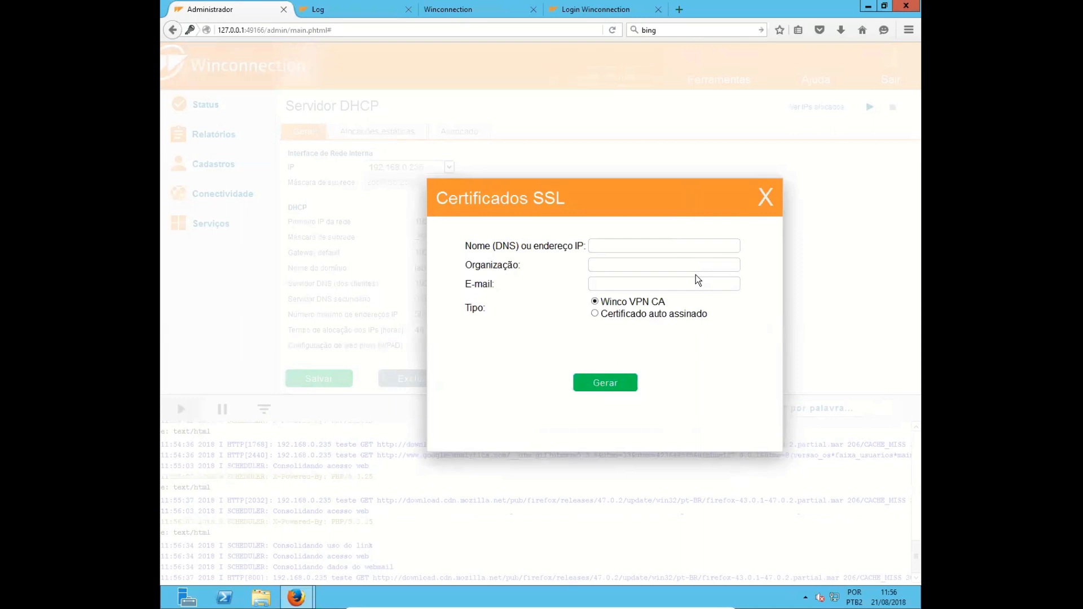
left_click(767, 198)
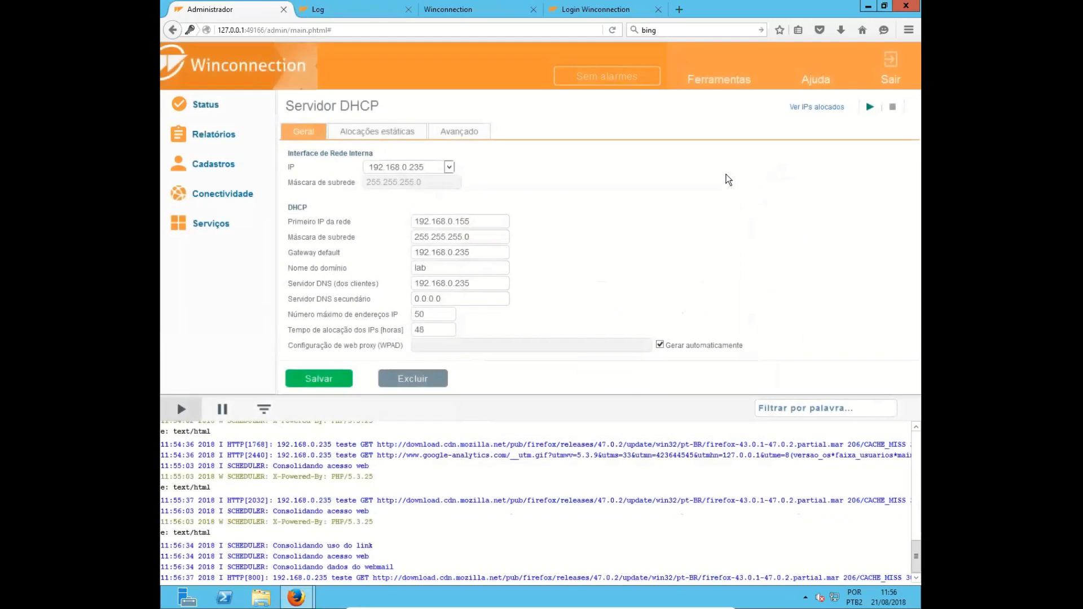
- View the Sobre o Winconnection information, highlight the version, permitted users and activity time, and close it
left_click(723, 84)
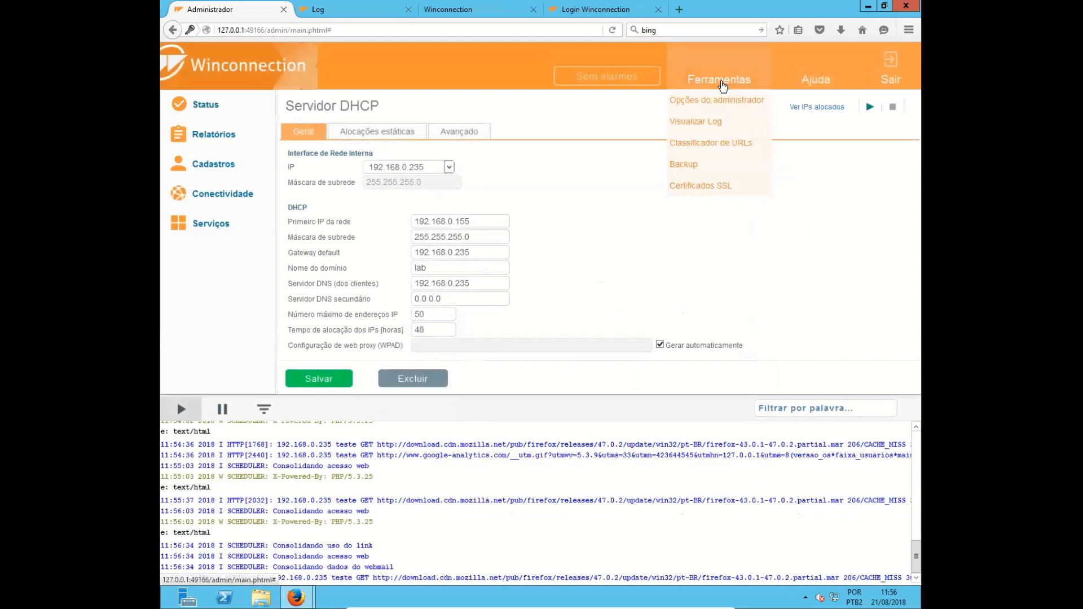
left_click(816, 83)
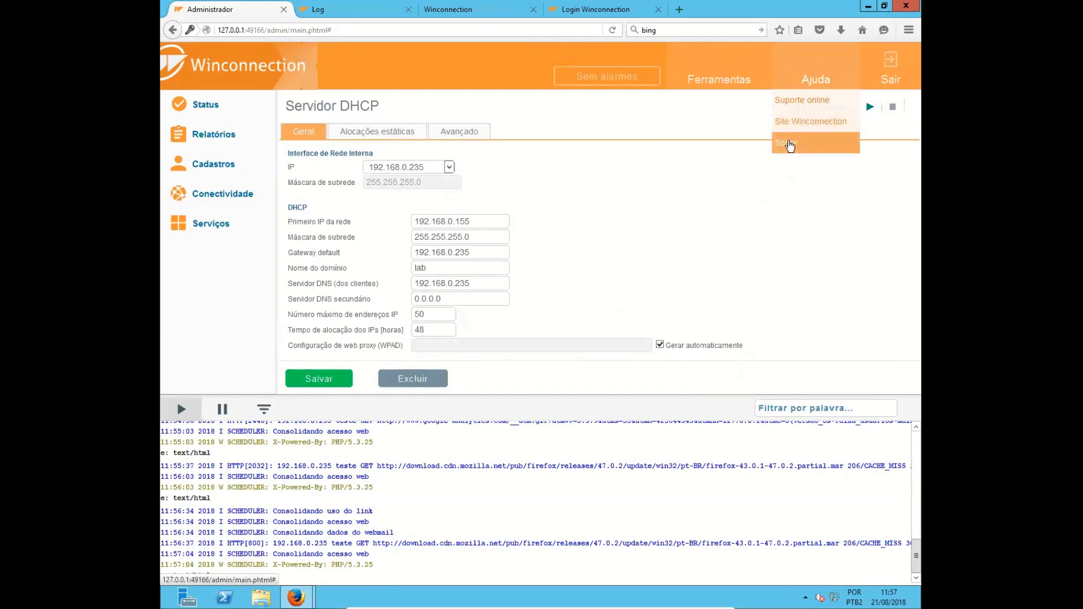
left_click(798, 144)
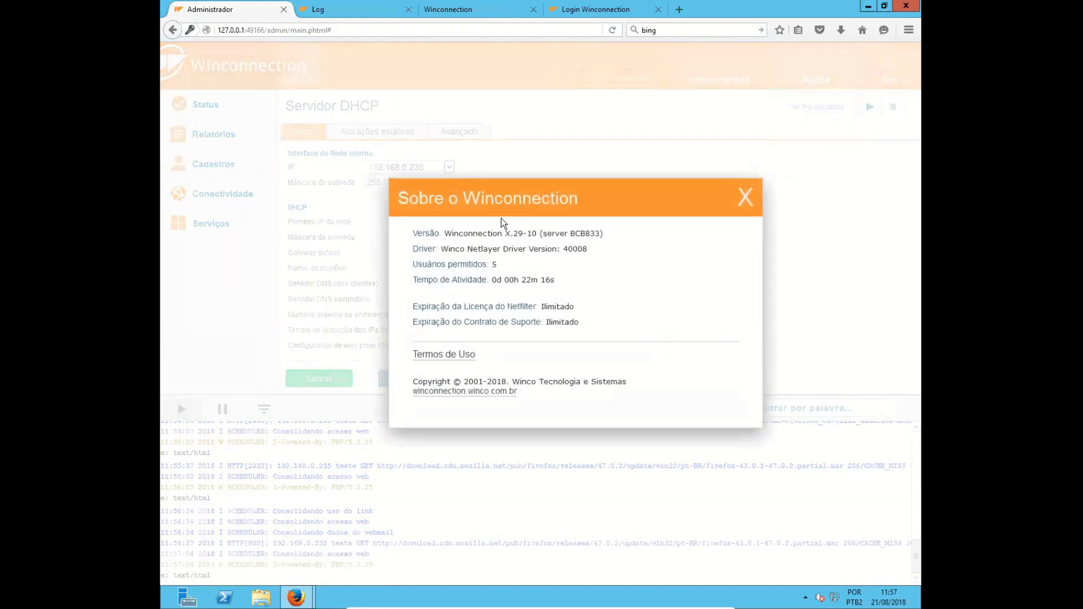
left_click_drag(498, 238, 558, 235)
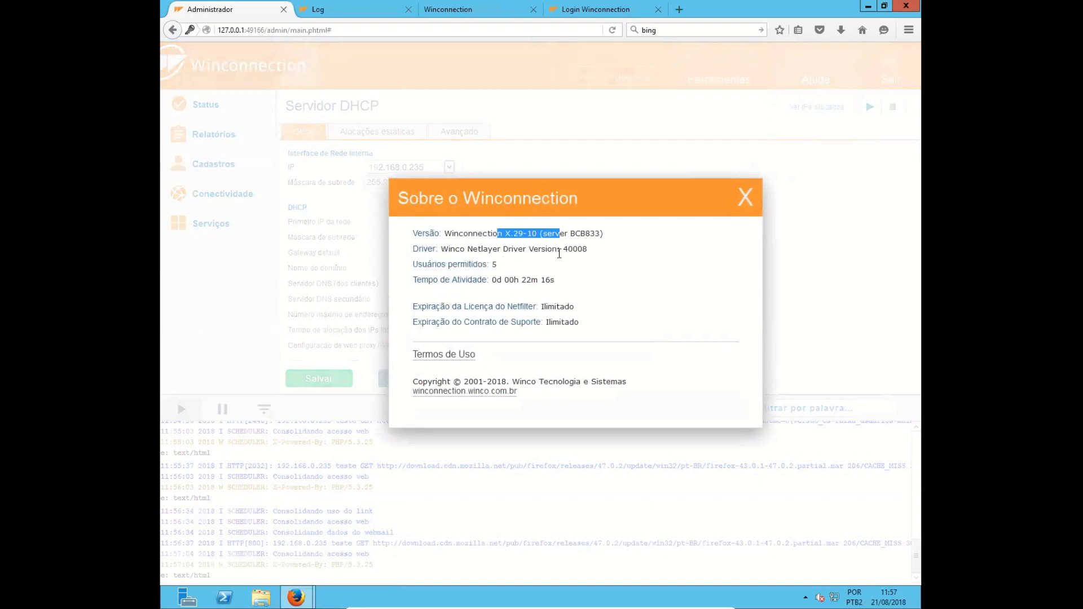
left_click_drag(489, 265, 503, 266)
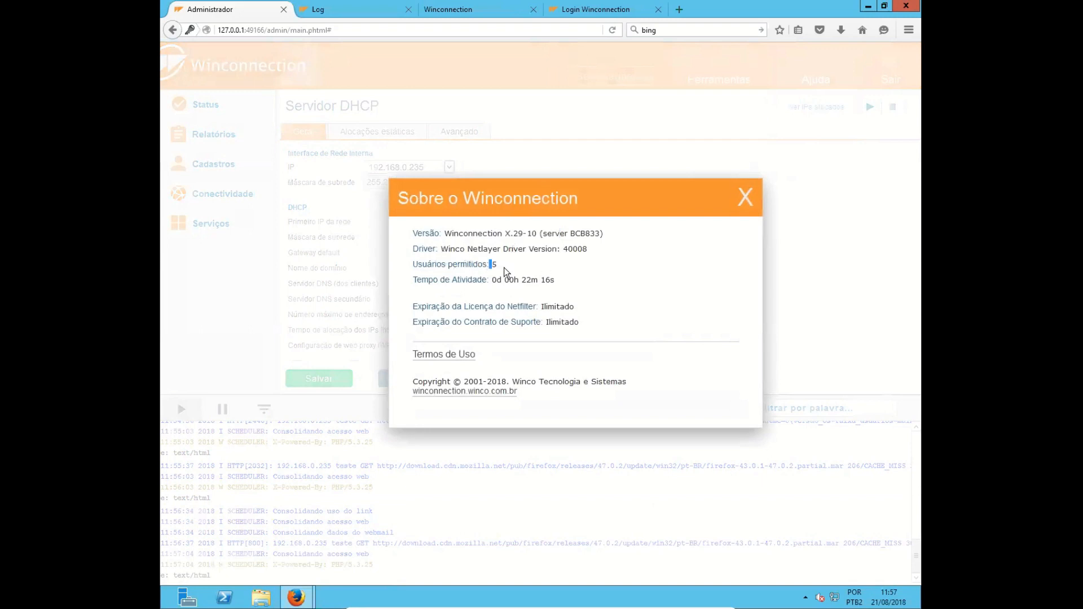
left_click_drag(570, 281, 458, 280)
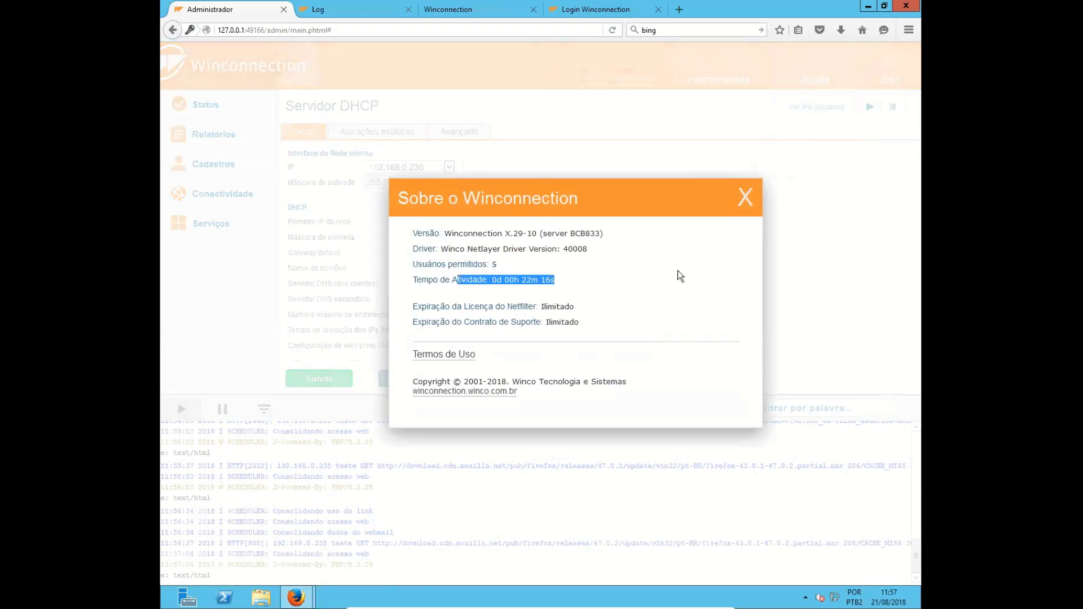
left_click(753, 204)
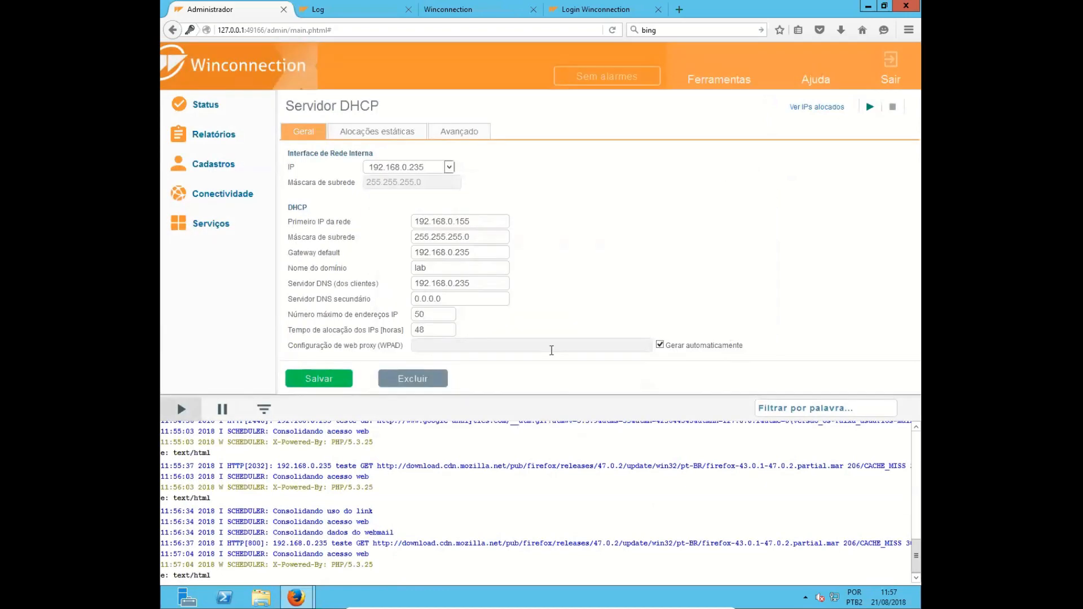